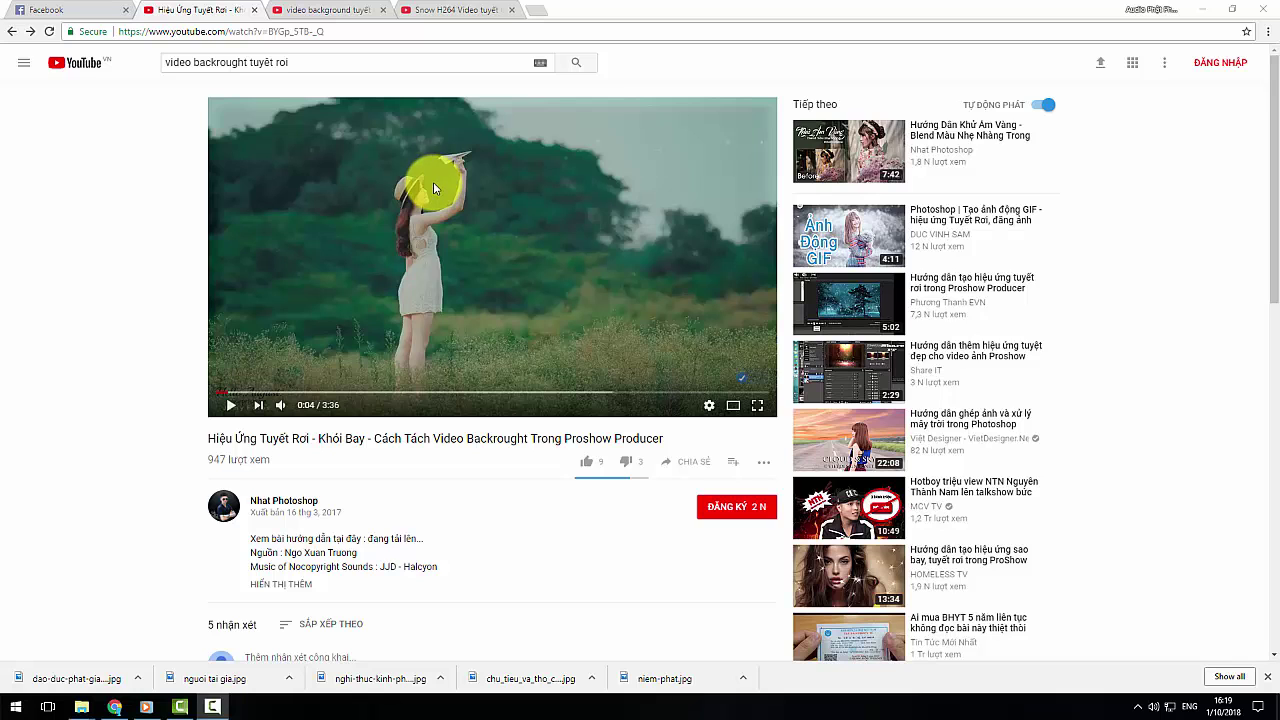
Glance at the Facebook and tutorial tabs, then return to the snow background search results
{"action": "left_click", "coordinate": [95, 6]}
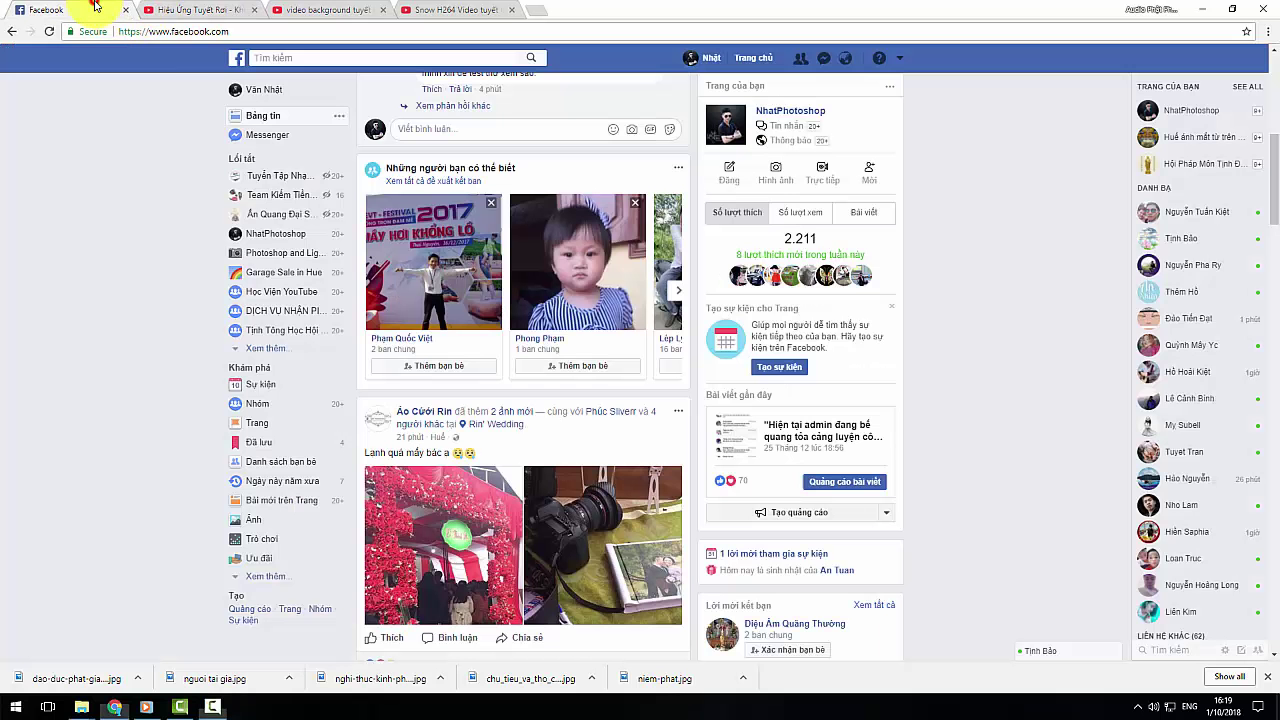
{"action": "left_click", "coordinate": [208, 8]}
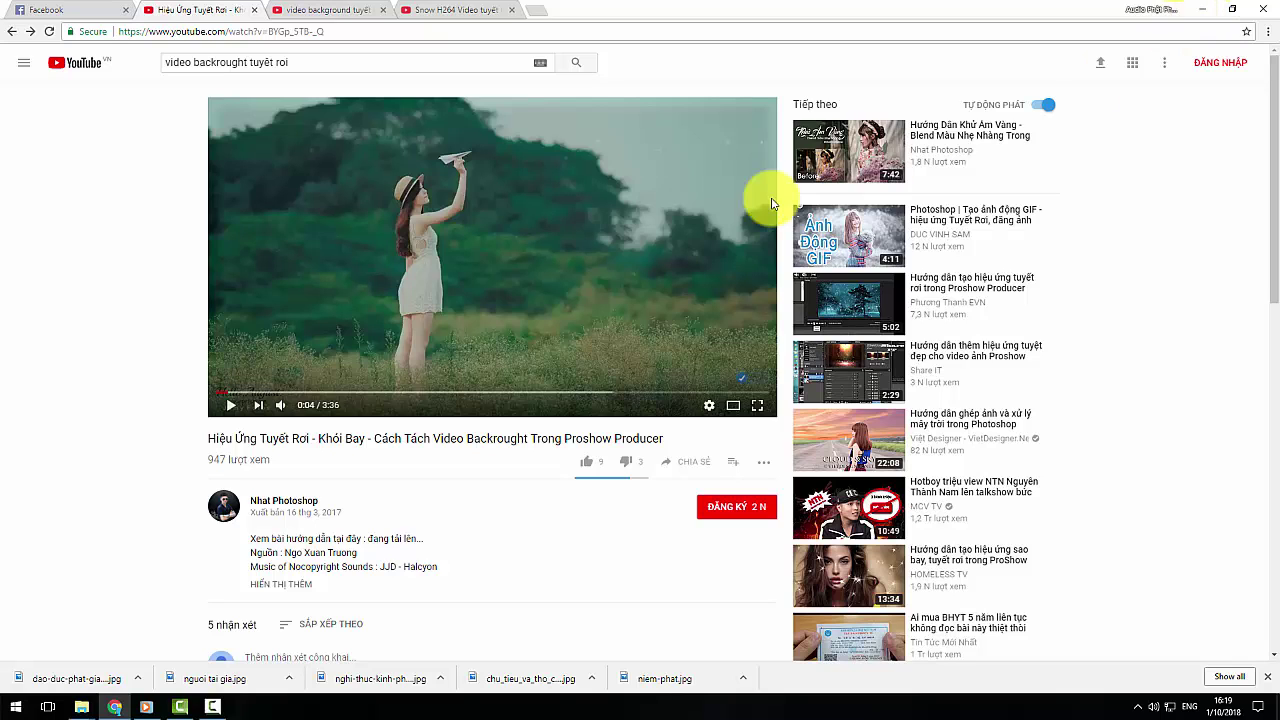
{"action": "left_click", "coordinate": [313, 8]}
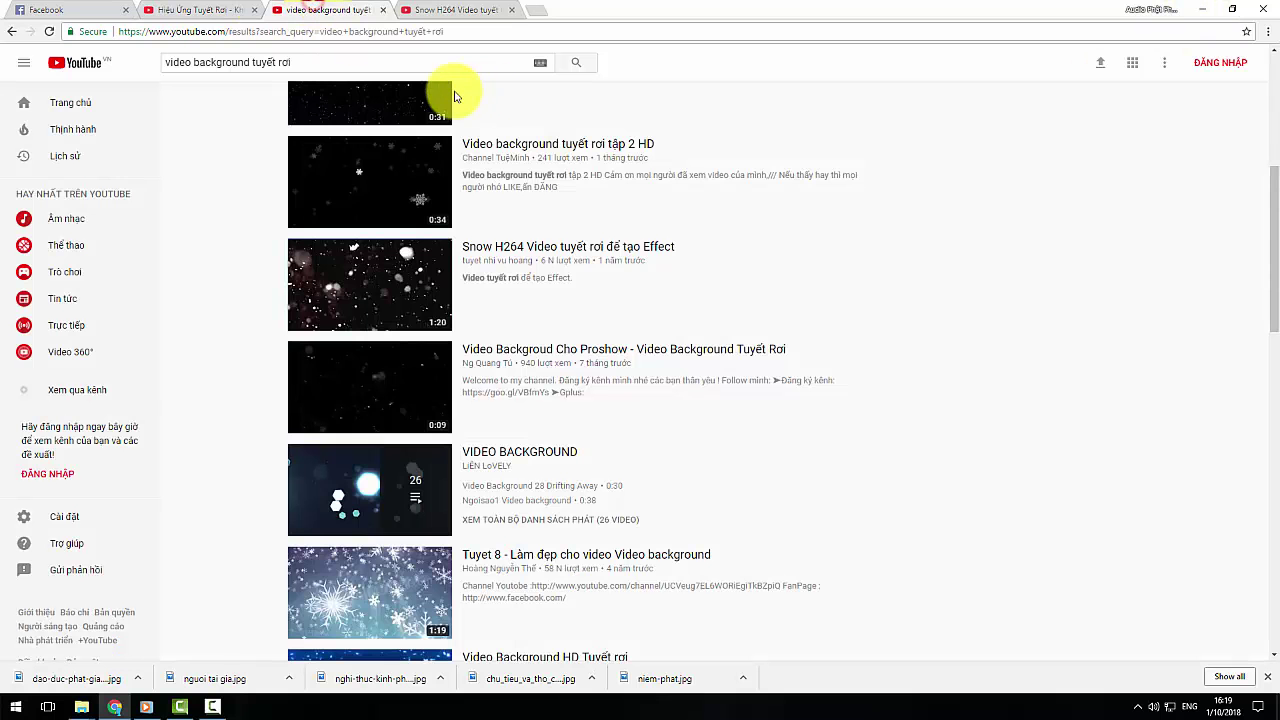
{"action": "scroll", "coordinate": [1257, 286], "scroll_direction": "up", "scroll_amount": 3}
Retype the snow video background search query and reload the results page
{"action": "triple_click", "coordinate": [335, 66]}
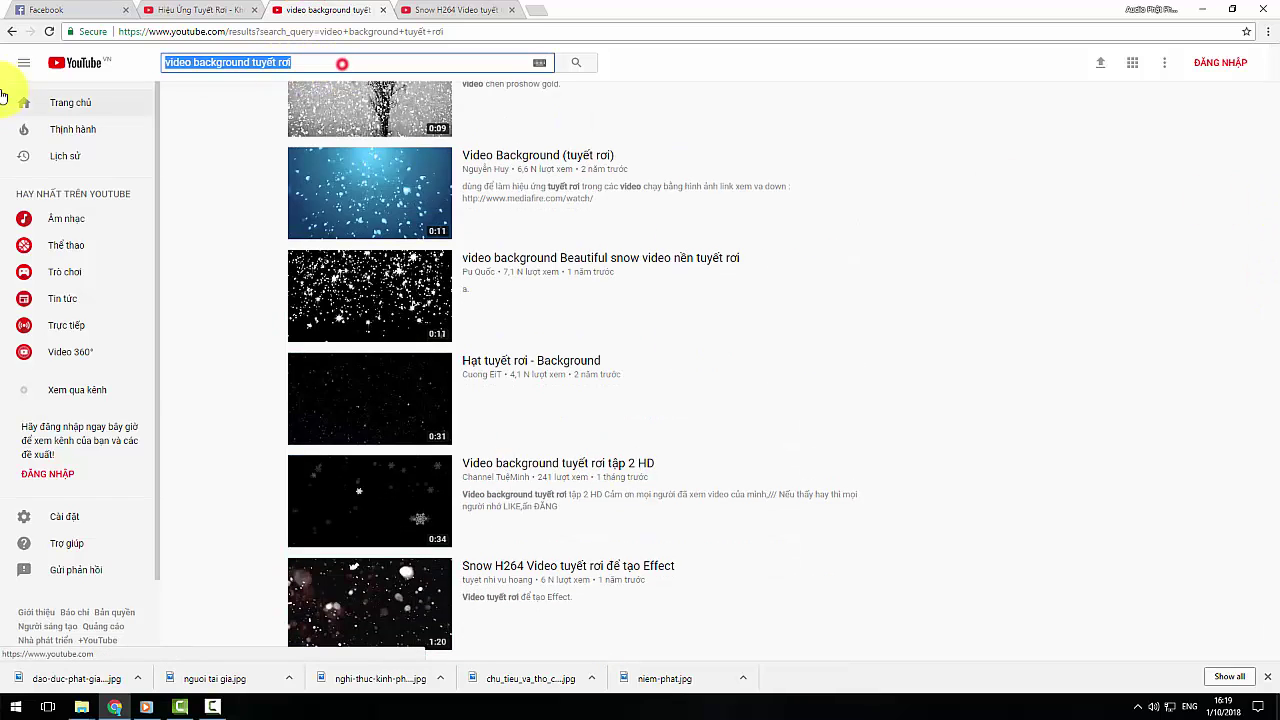
{"action": "type", "text": "video t"}
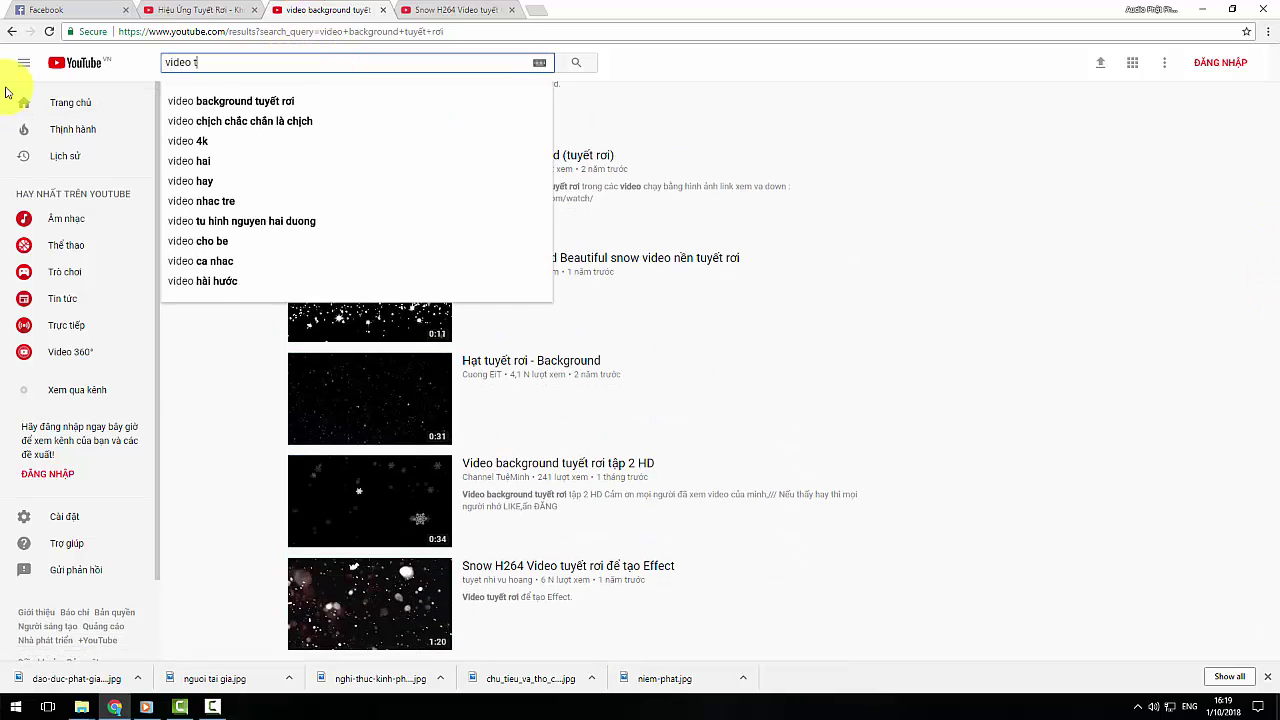
{"action": "type", "text": "uyê"}
{"action": "key", "text": "BackSpace"}
{"action": "key", "text": "BackSpace"}
{"action": "key", "text": "BackSpace"}
{"action": "key", "text": "BackSpace"}
{"action": "type", "text": "bac"}
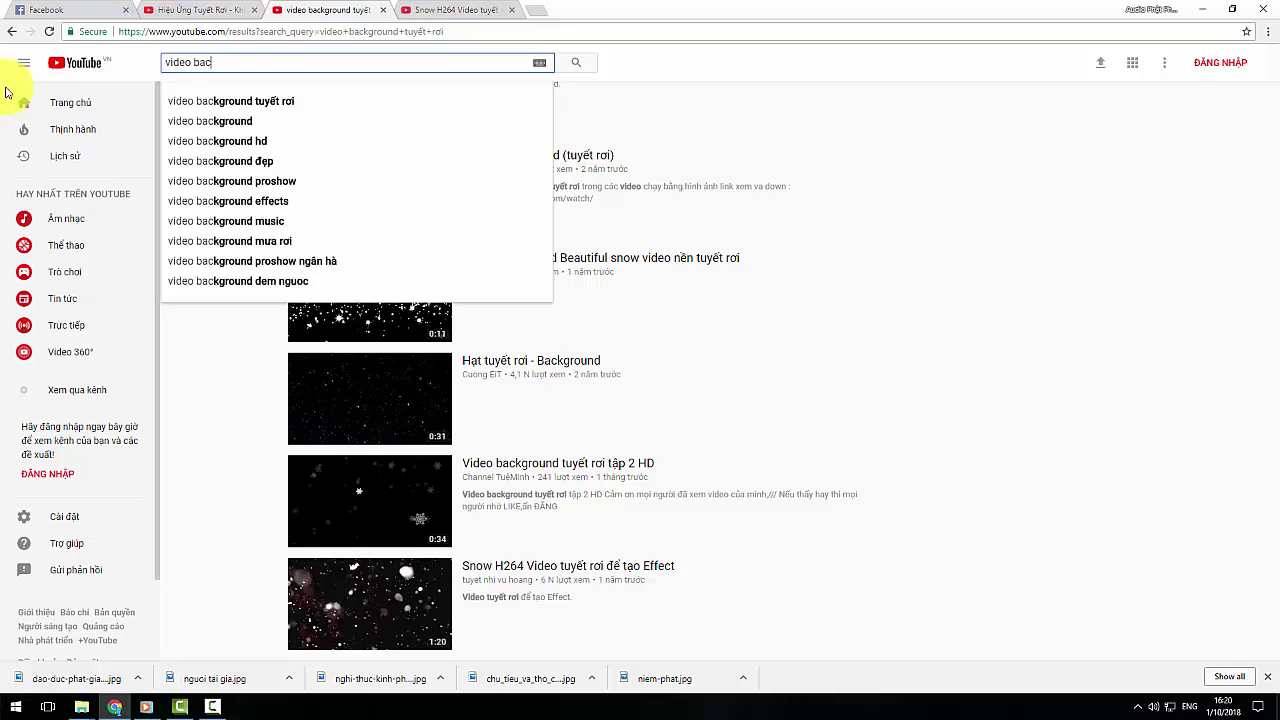
{"action": "type", "text": "krouhg"}
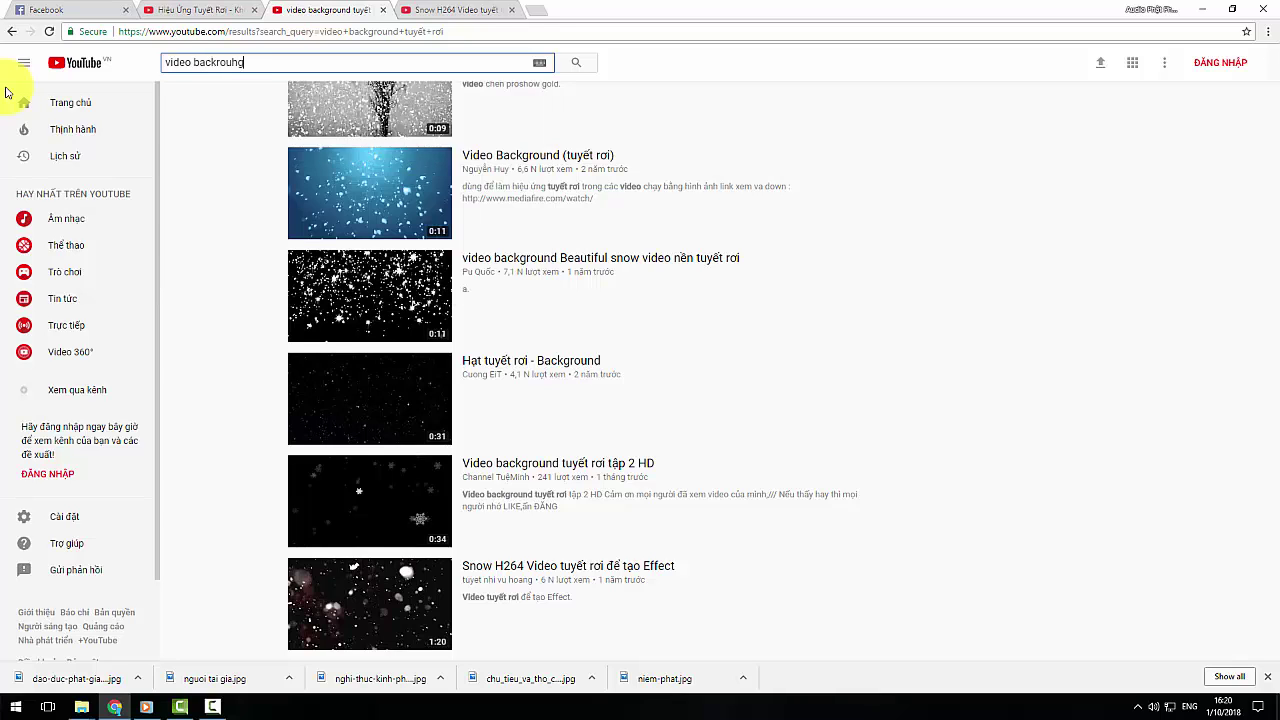
{"action": "type", "text": "nd"}
{"action": "key", "text": "BackSpace"}
{"action": "key", "text": "BackSpace"}
{"action": "type", "text": "ght "}
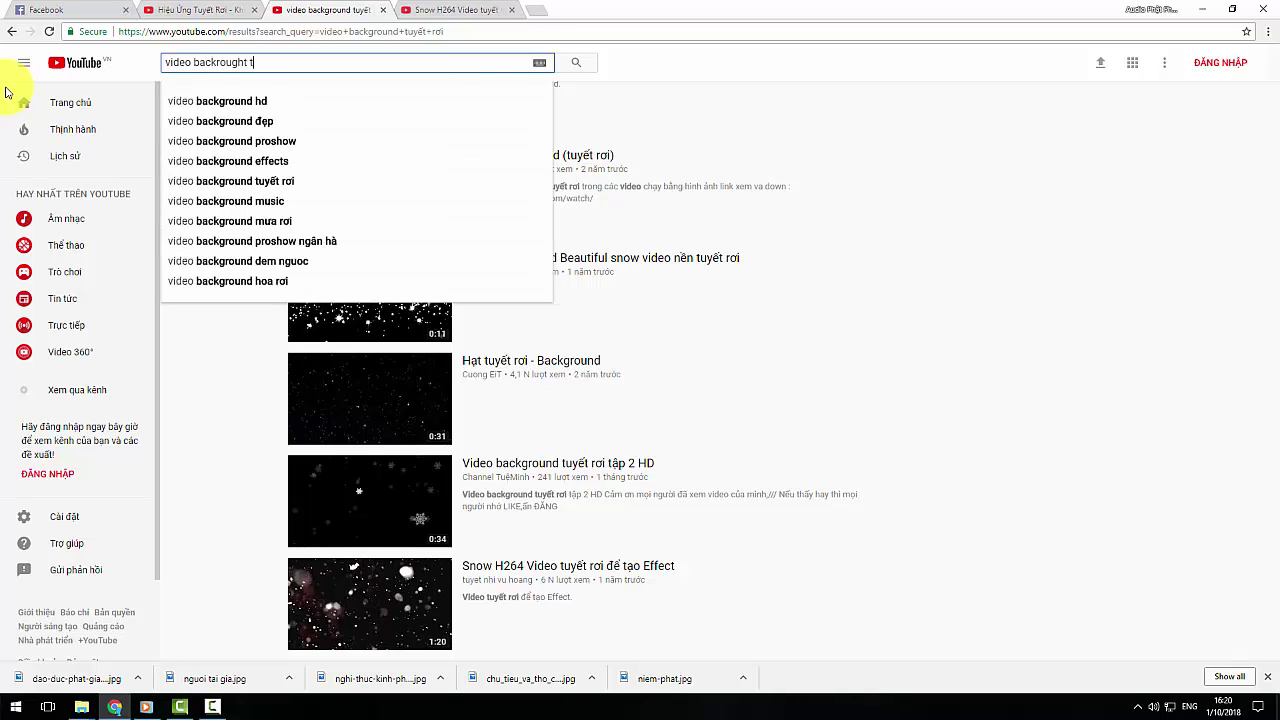
{"action": "type", "text": "tuyees"}
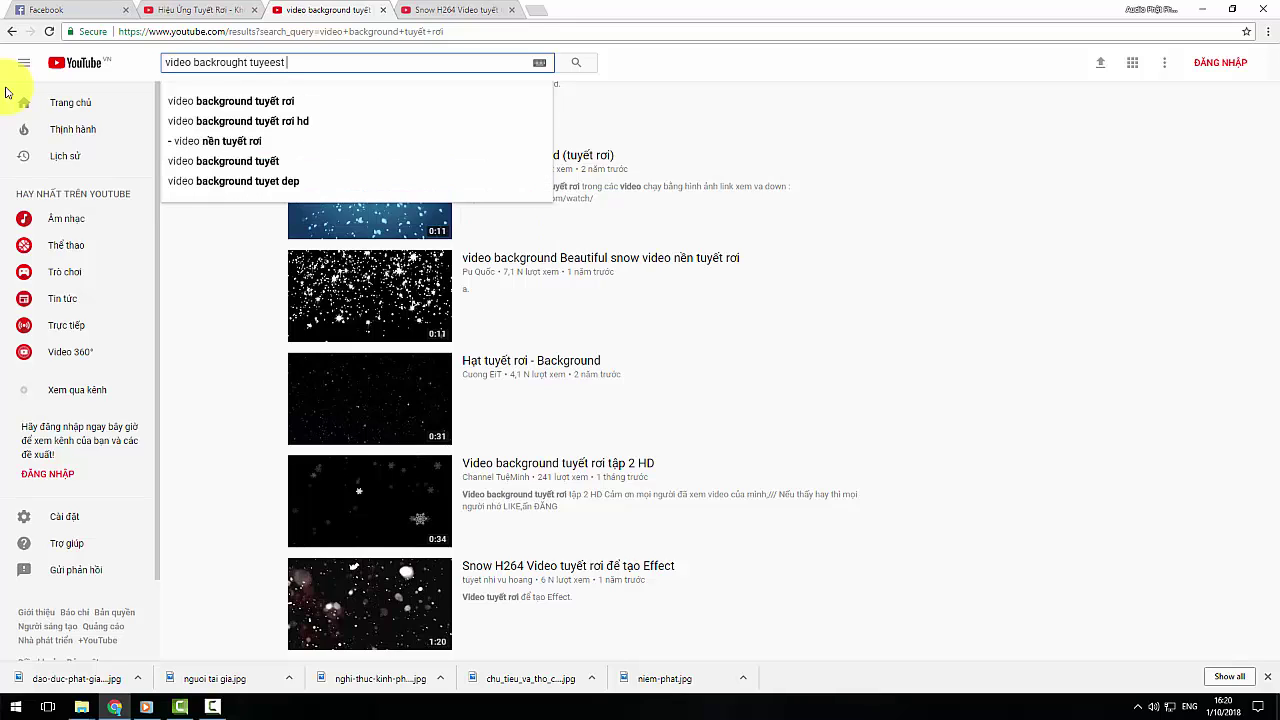
{"action": "key", "text": "ctrl+shift+i"}
{"action": "key", "text": "ctrl+shift+i"}
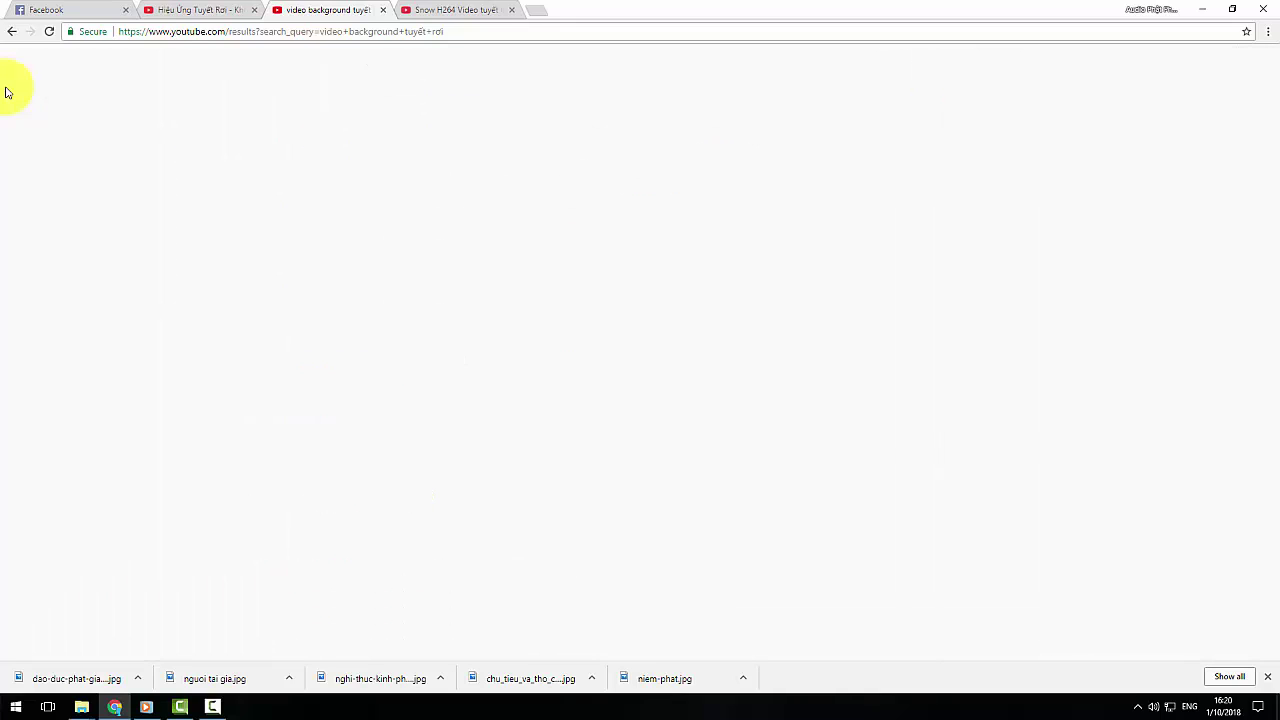
{"action": "left_click", "coordinate": [379, 31]}
{"action": "key", "text": "Return"}
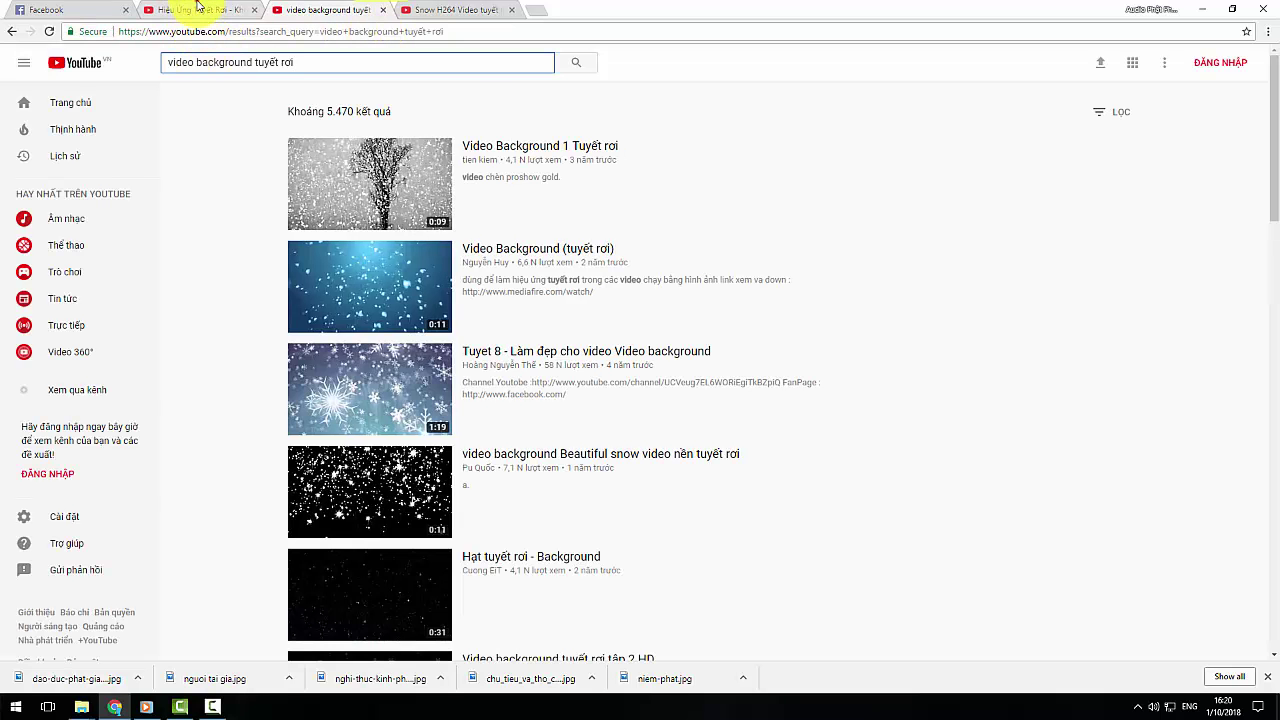
Scroll through the search results to locate the Snow H264 video
{"action": "left_click", "coordinate": [197, 7]}
{"action": "left_click", "coordinate": [306, 12]}
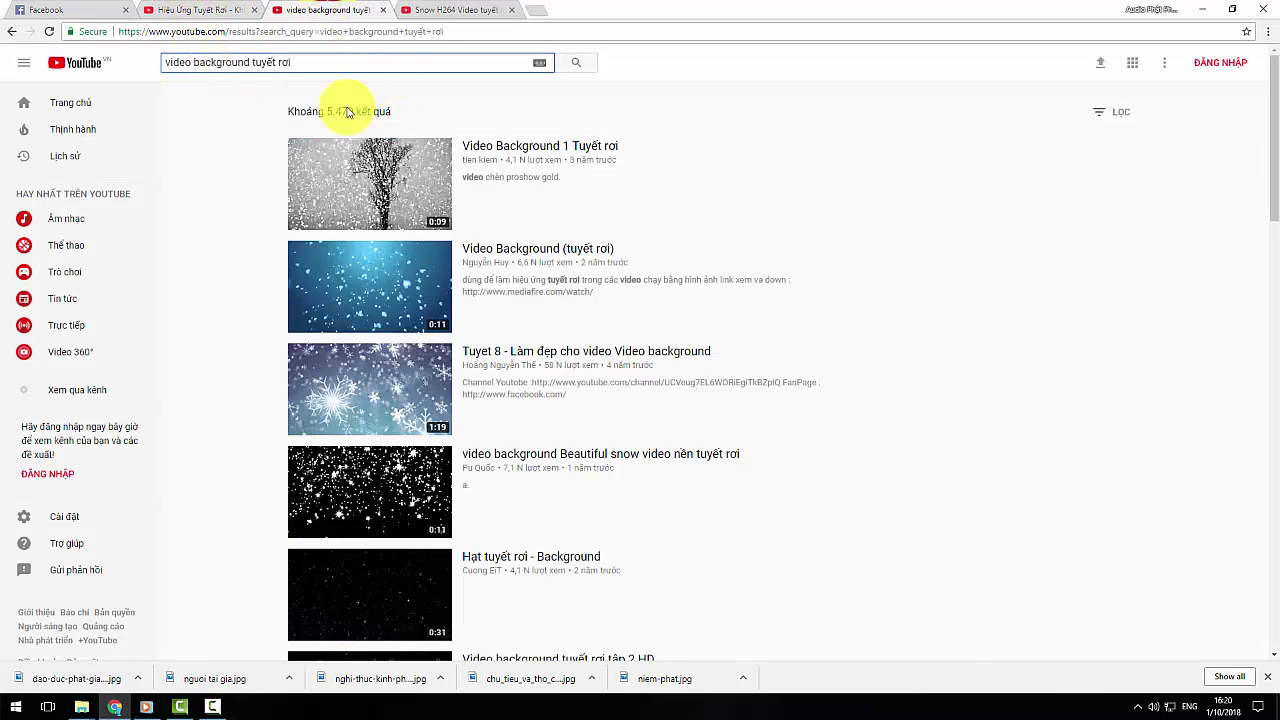
{"action": "scroll", "coordinate": [1272, 190], "scroll_direction": "down", "scroll_amount": 1}
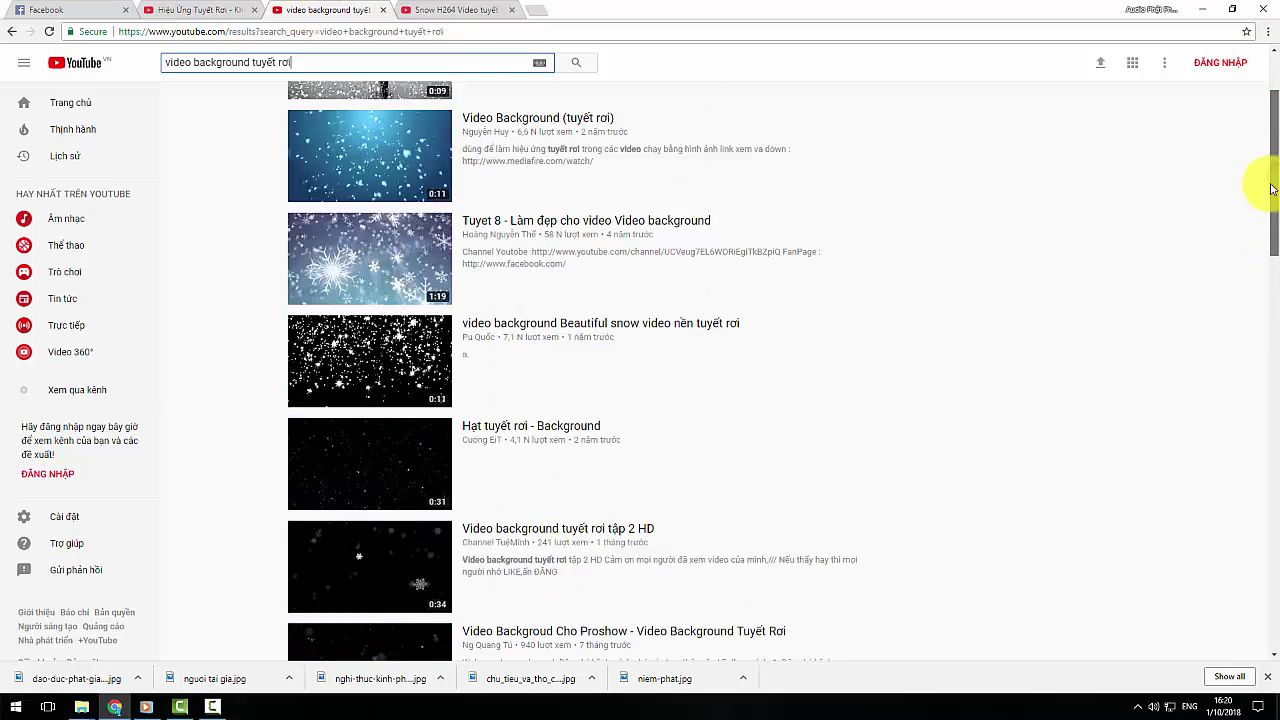
{"action": "scroll", "coordinate": [1272, 190], "scroll_direction": "up", "scroll_amount": 1}
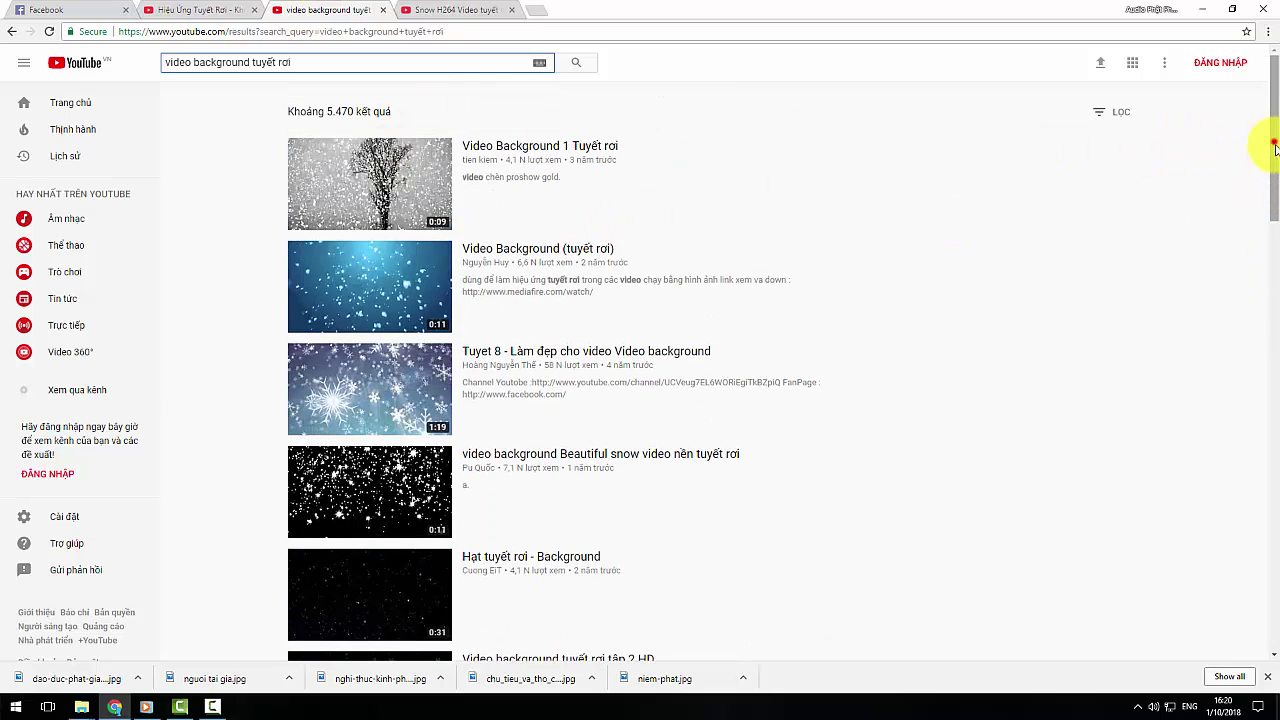
{"action": "left_click_drag", "start_coordinate": [1275, 148], "coordinate": [1277, 303]}
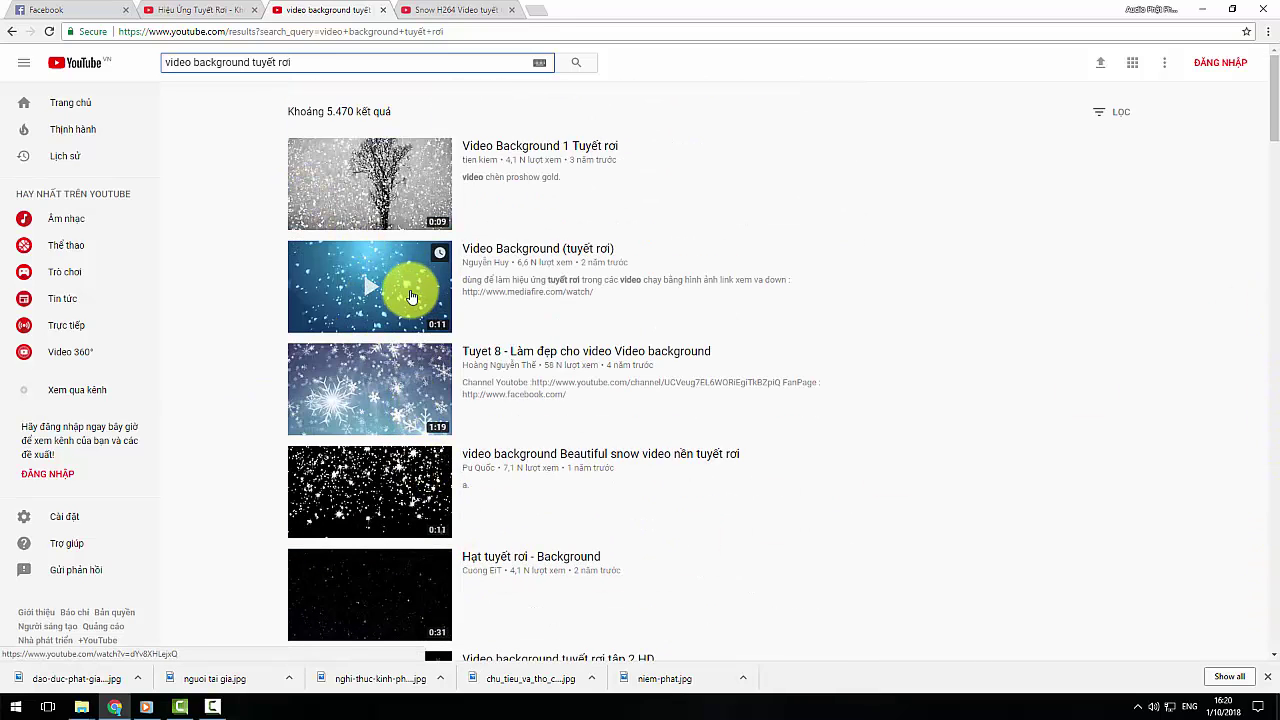
{"action": "left_click_drag", "start_coordinate": [1275, 92], "coordinate": [1277, 155]}
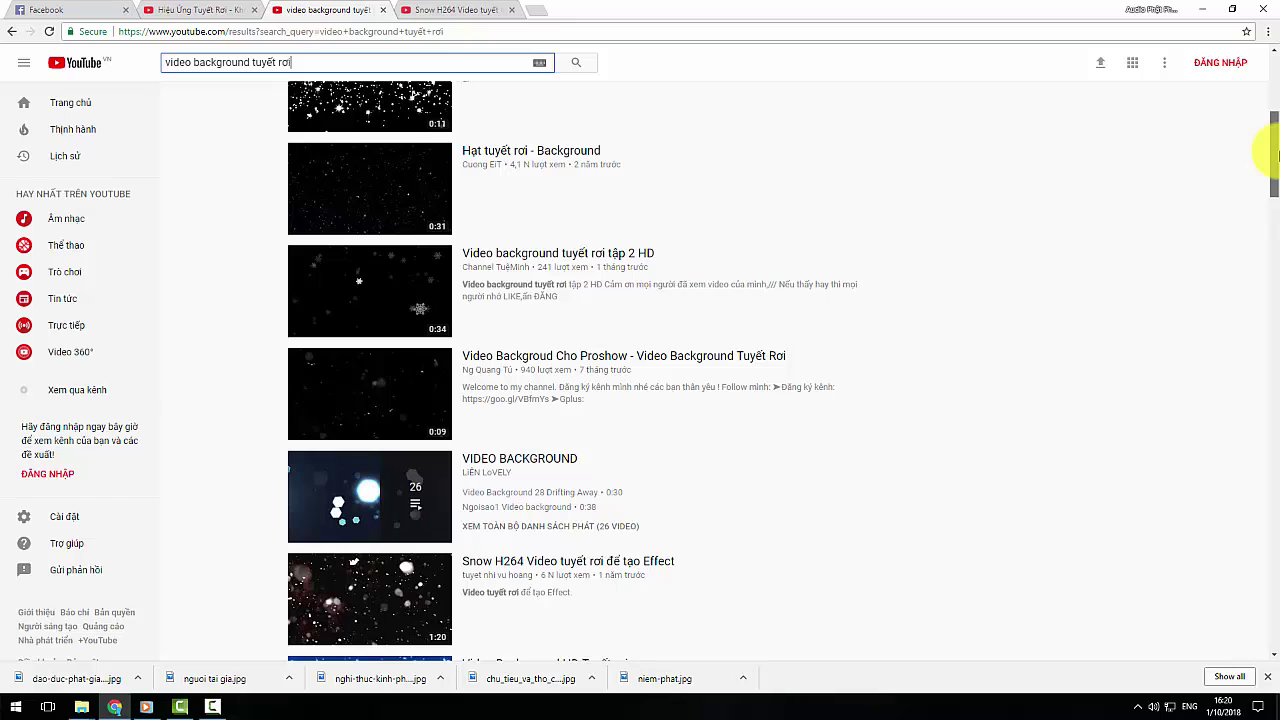
{"action": "left_click_drag", "start_coordinate": [1277, 155], "coordinate": [1277, 138]}
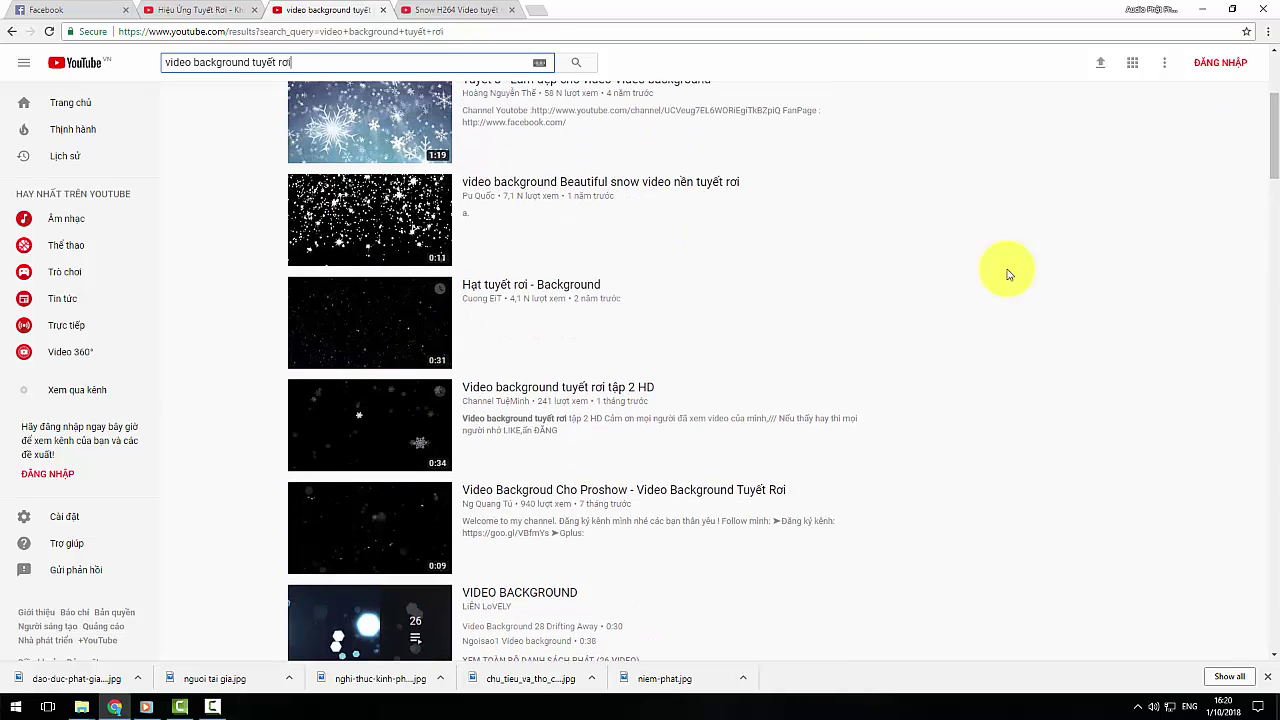
{"action": "left_click_drag", "start_coordinate": [1276, 128], "coordinate": [1277, 193]}
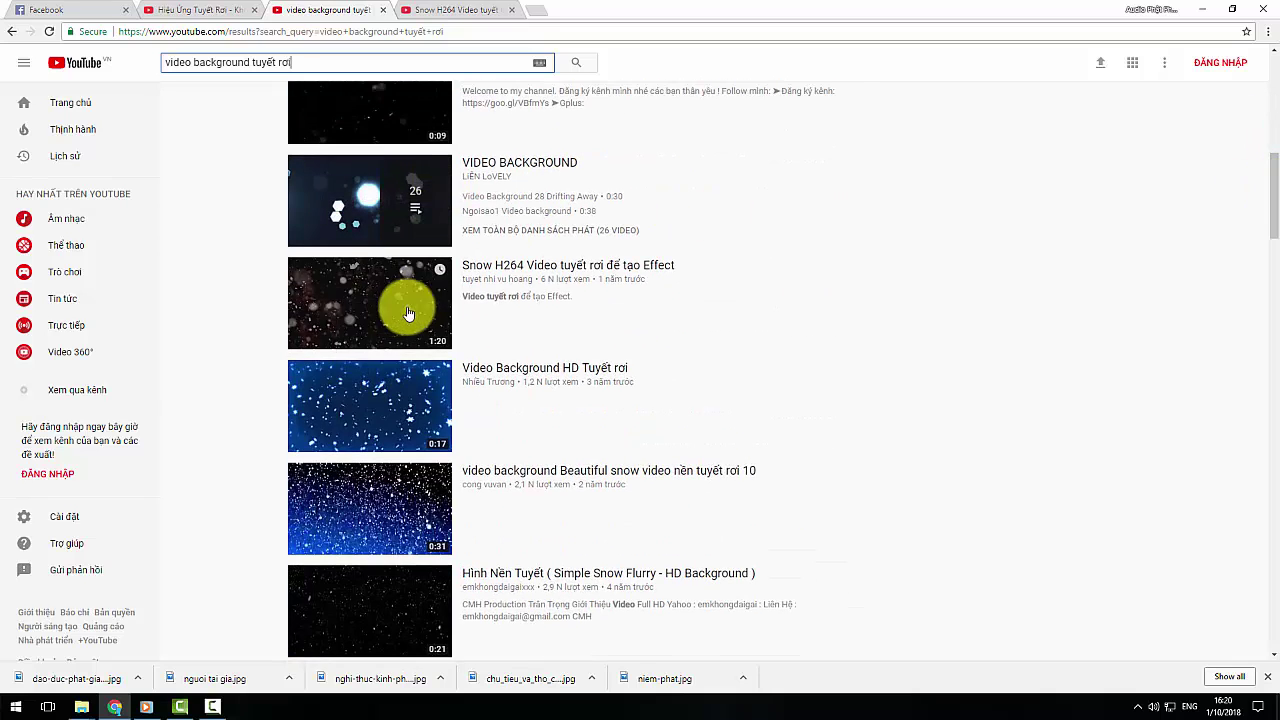
Open the Snow H264 video in a new tab, close the duplicate, and pause it
{"action": "right_click", "coordinate": [389, 290]}
{"action": "left_click", "coordinate": [430, 299]}
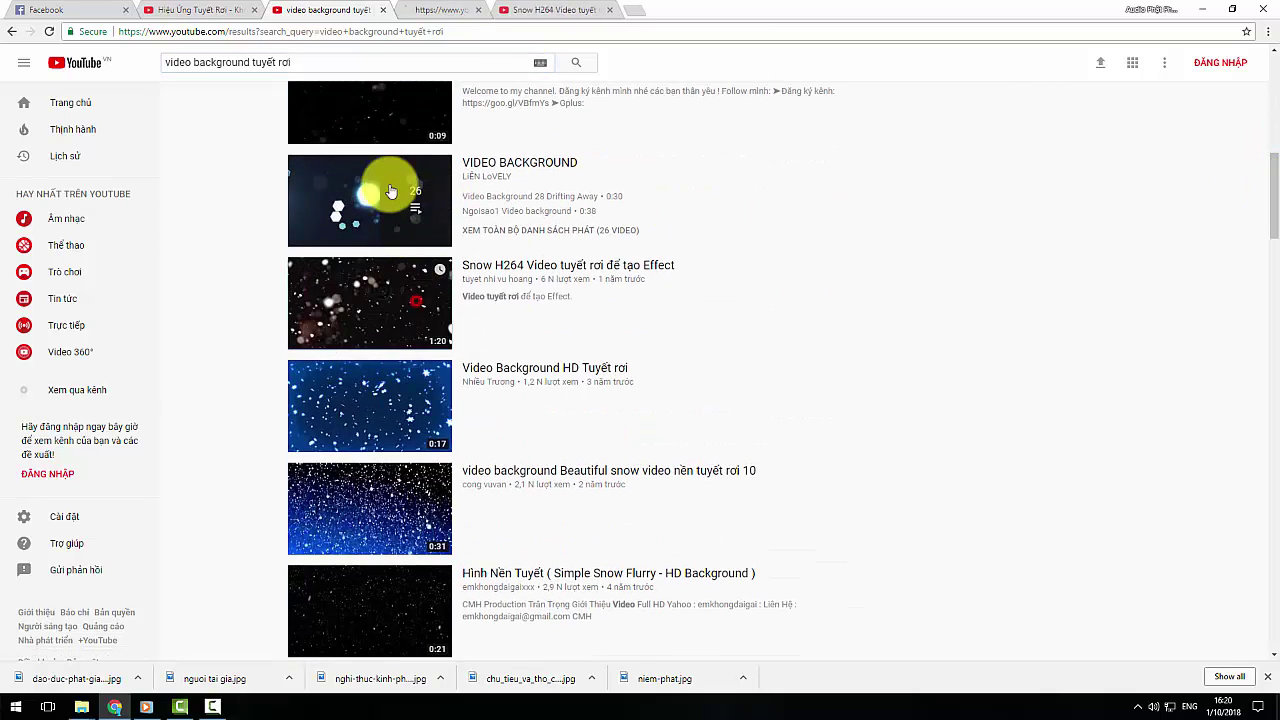
{"action": "left_click", "coordinate": [485, 9]}
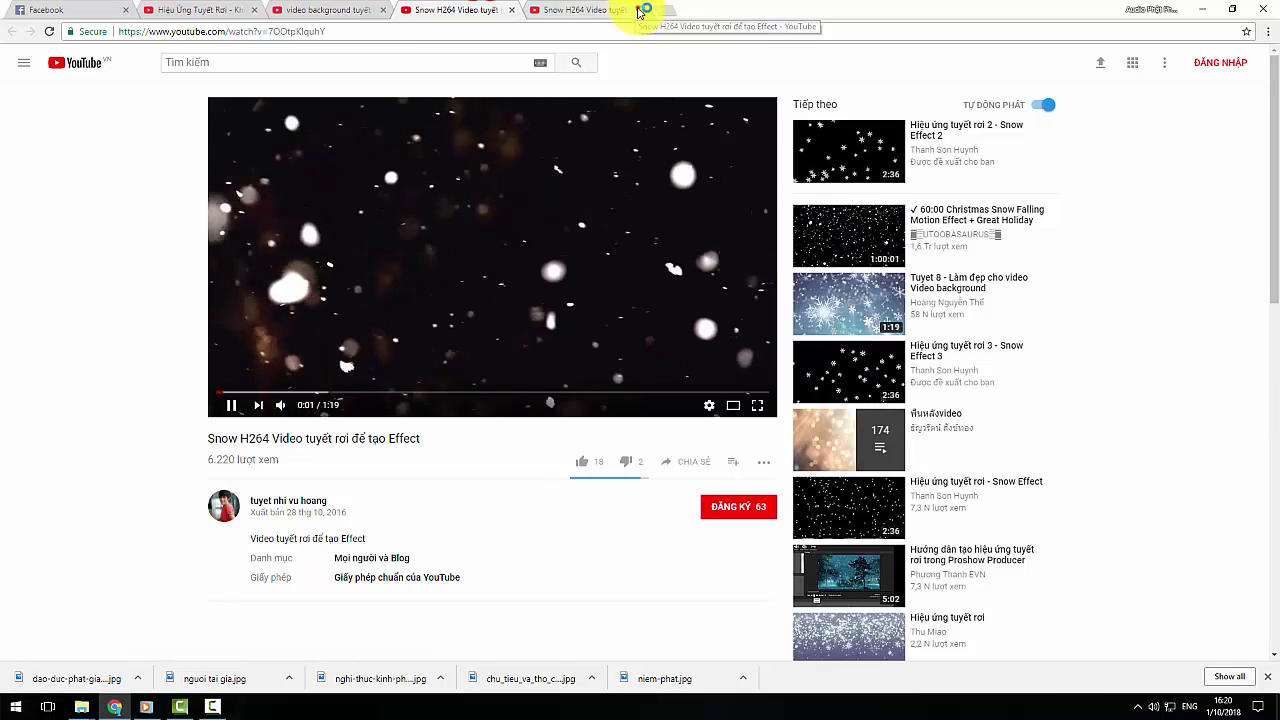
{"action": "left_click", "coordinate": [640, 9]}
{"action": "left_click", "coordinate": [457, 256]}
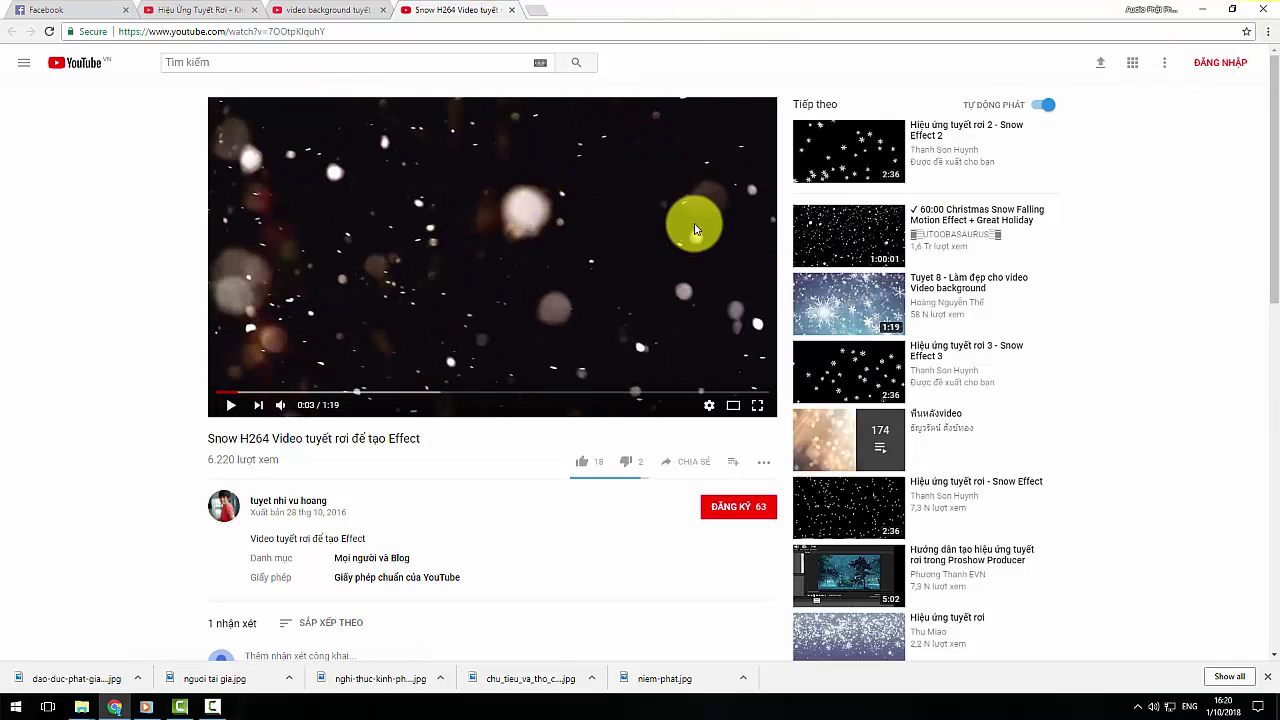
Launch Premiere Pro and create the new project 'tuyet roi 1' saved on the Desktop
{"action": "left_click", "coordinate": [1206, 18]}
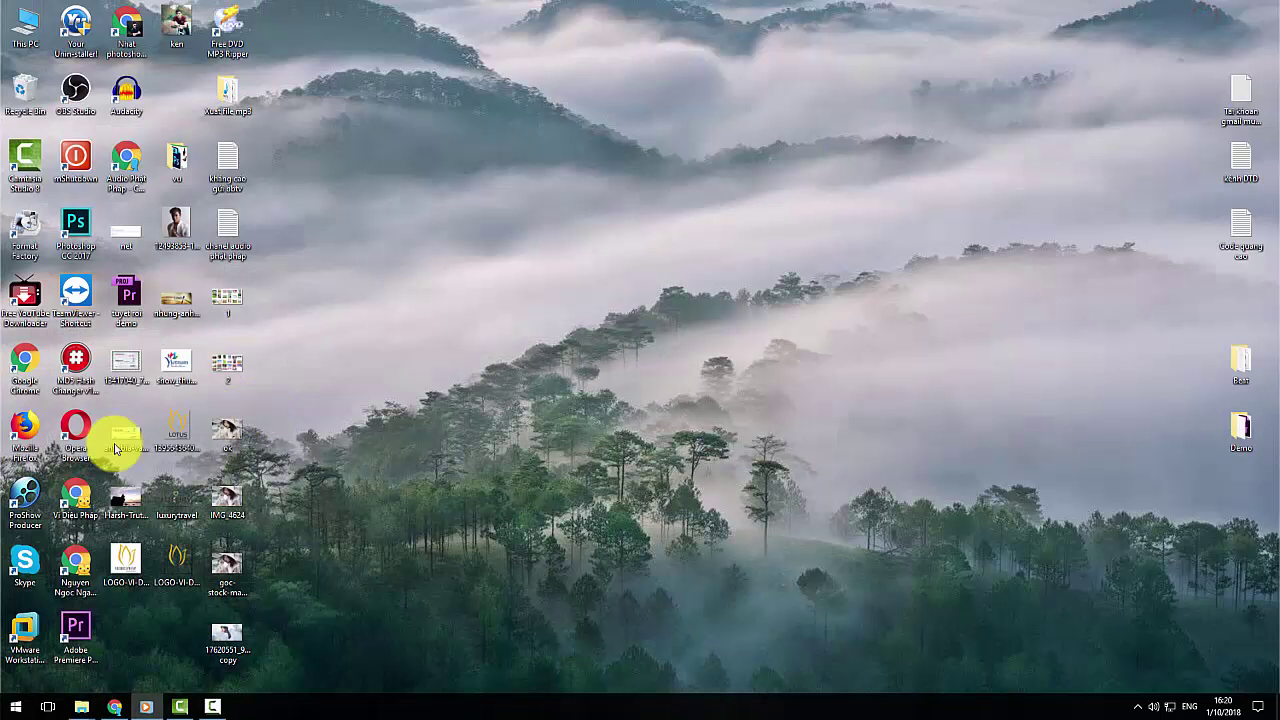
{"action": "double_click", "coordinate": [88, 630]}
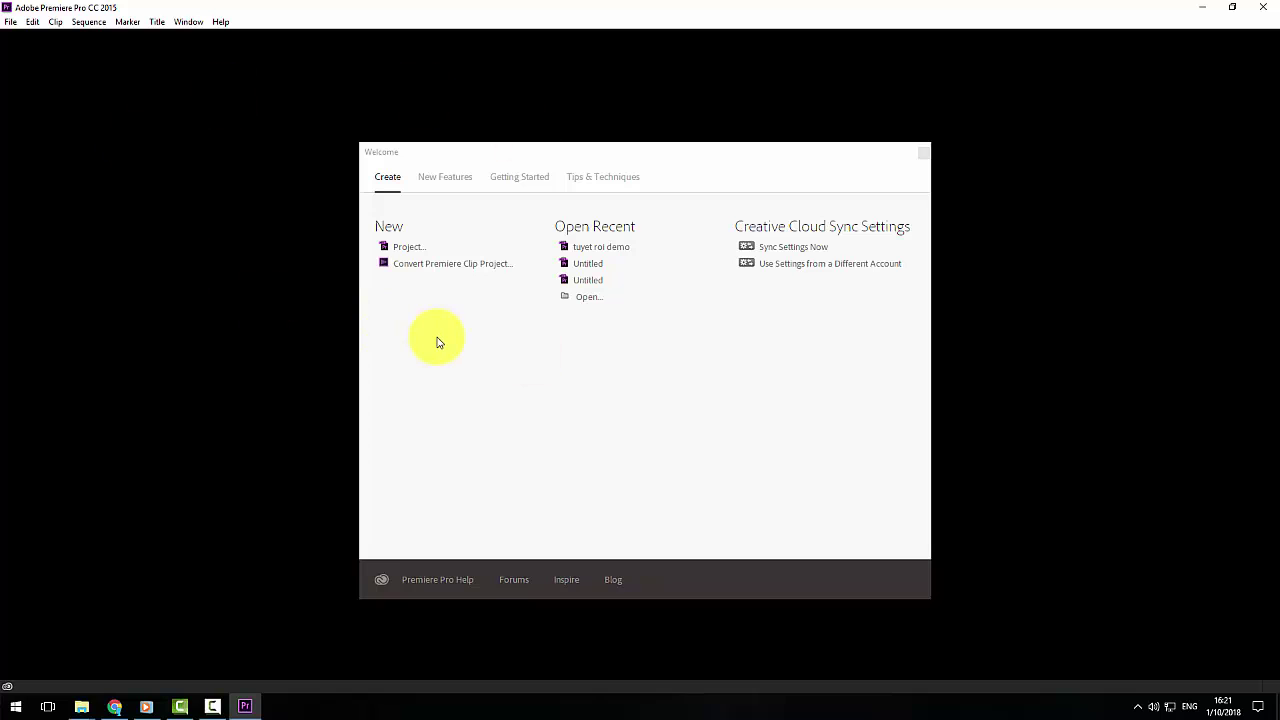
{"action": "left_click", "coordinate": [407, 253]}
{"action": "type", "text": "tuyet roi 1"}
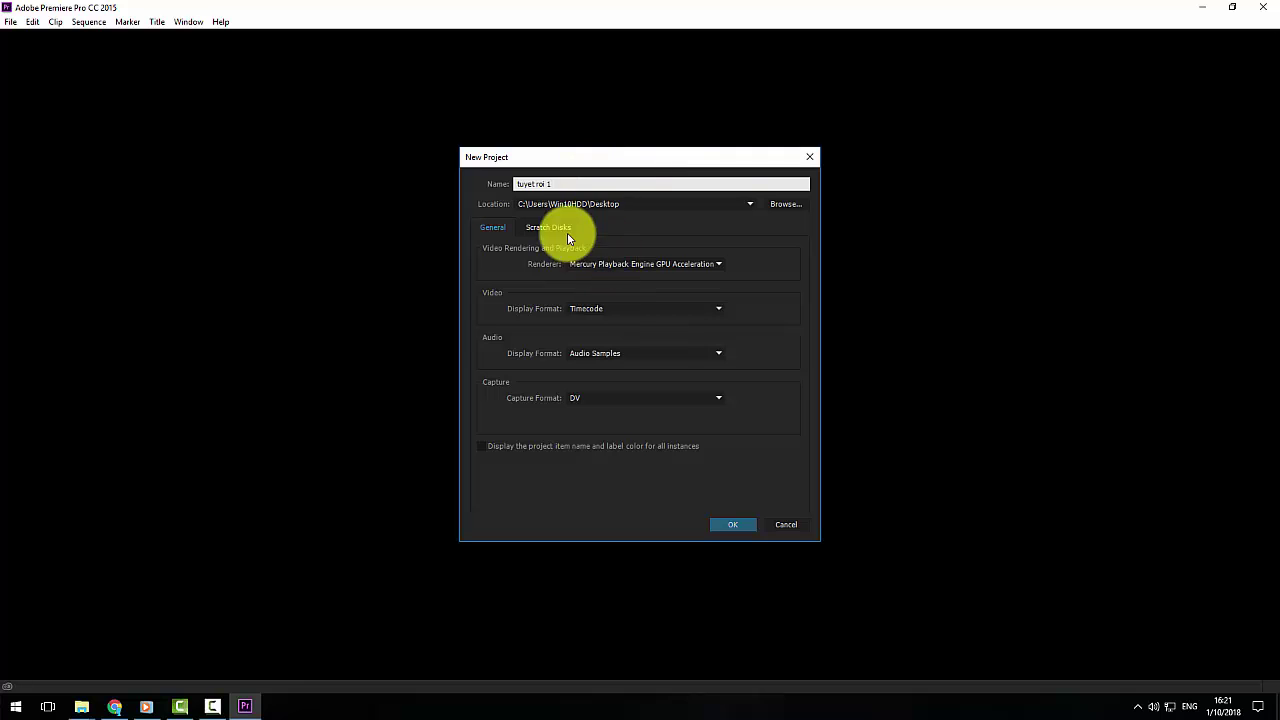
{"action": "left_click", "coordinate": [785, 205]}
{"action": "left_click", "coordinate": [33, 99]}
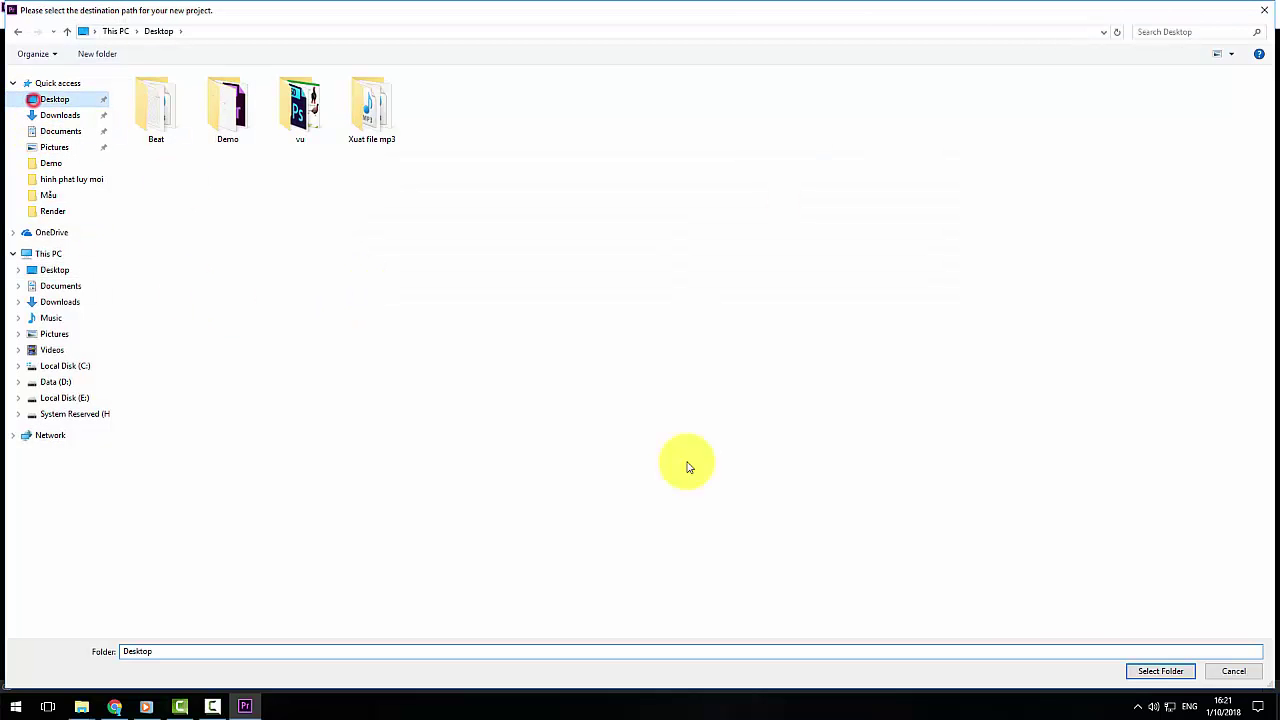
{"action": "left_click", "coordinate": [1158, 671]}
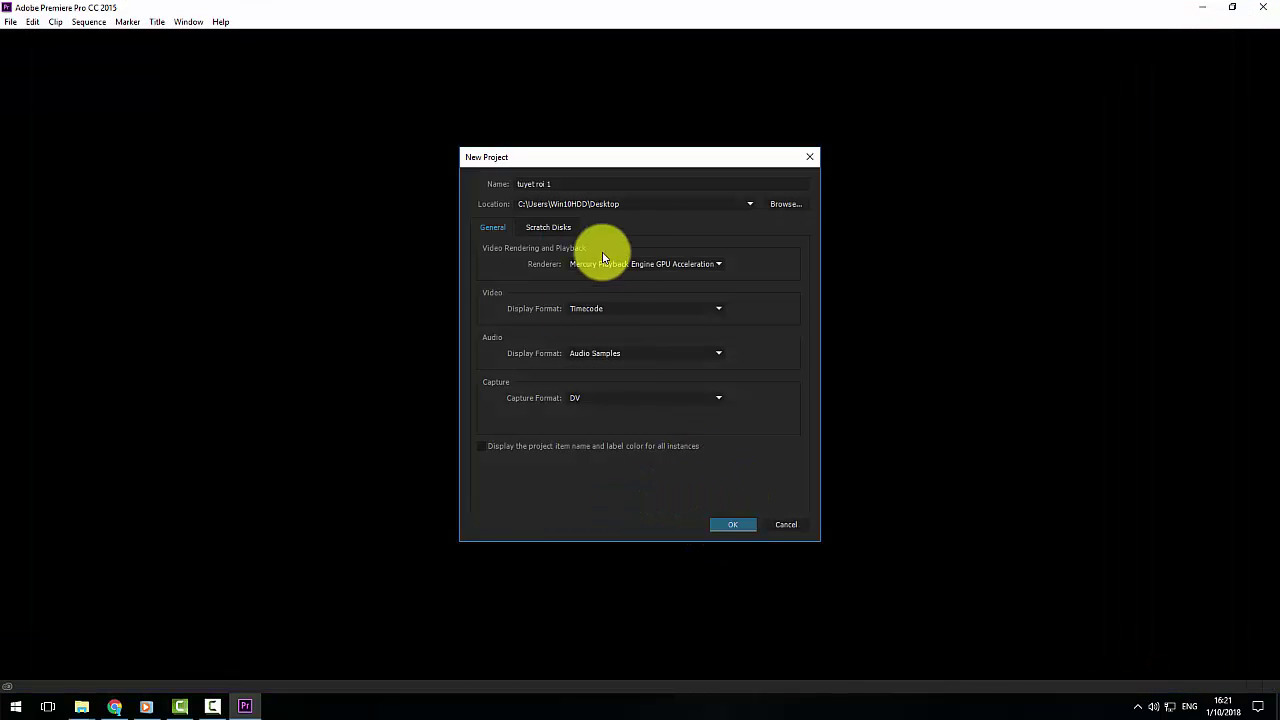
{"action": "left_click", "coordinate": [730, 525]}
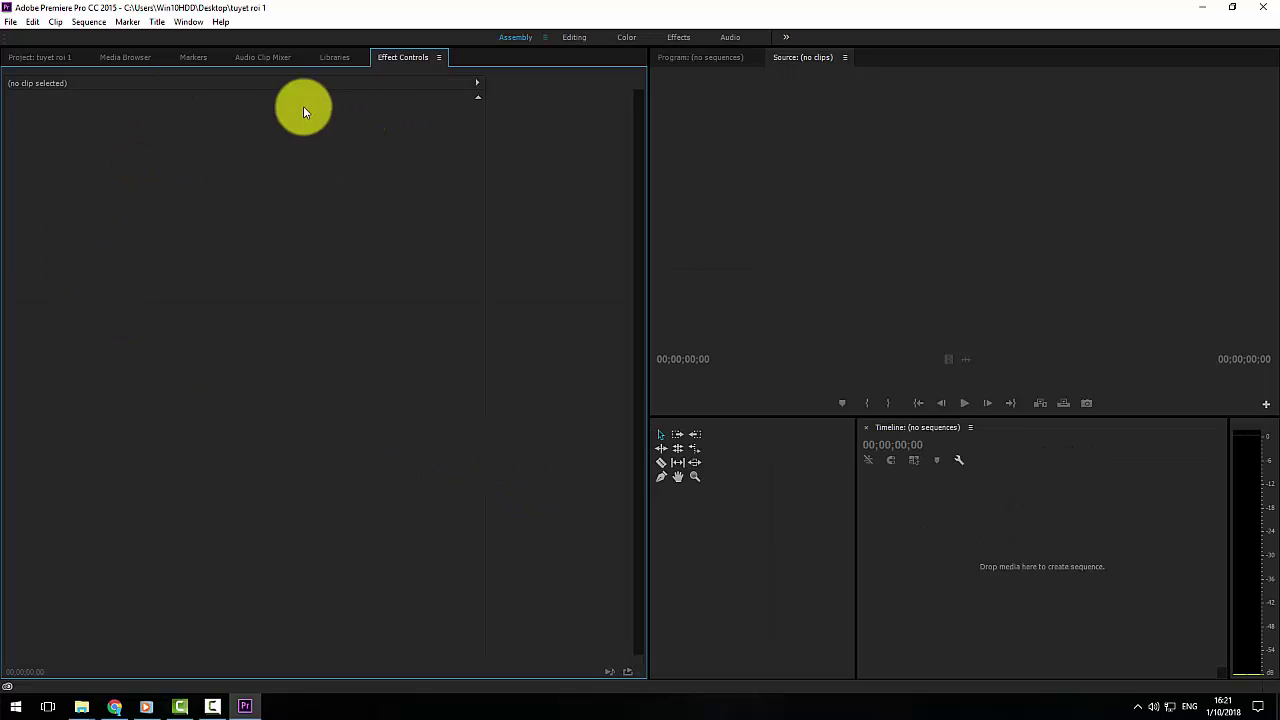
Import the Snow H264 and noel snow background clips into the project bin
{"action": "left_click", "coordinate": [24, 61]}
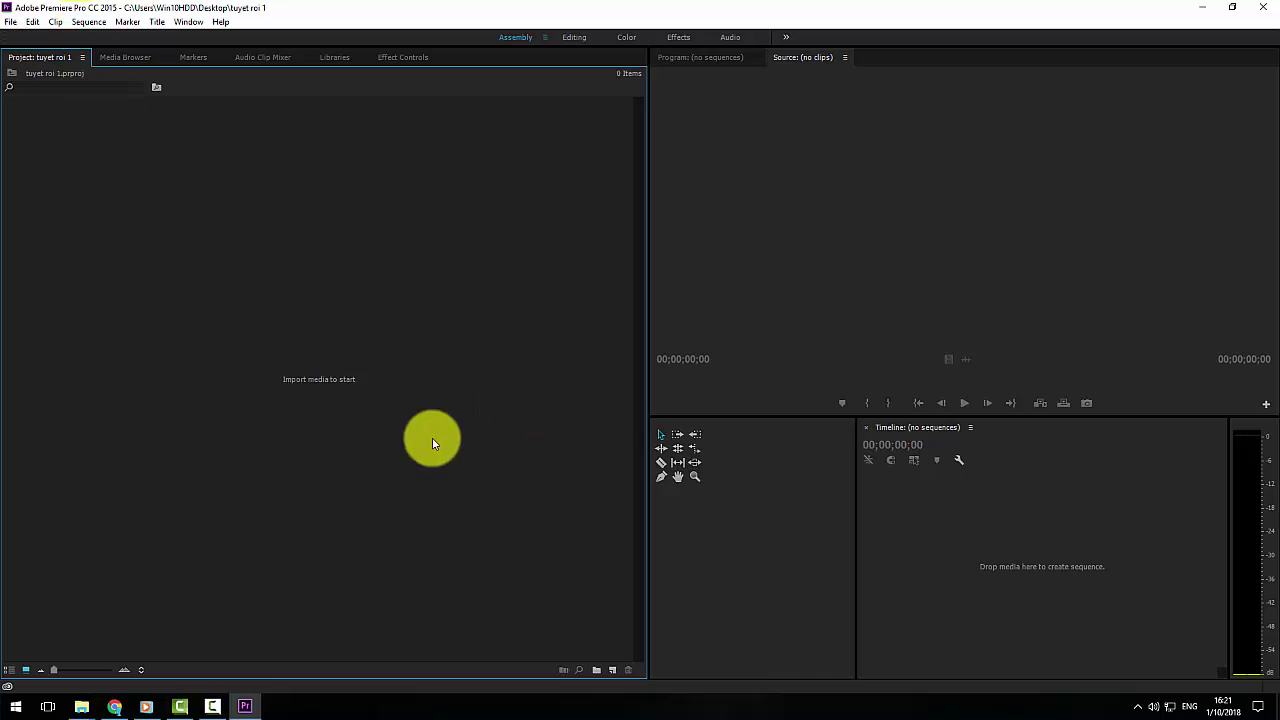
{"action": "right_click", "coordinate": [305, 281]}
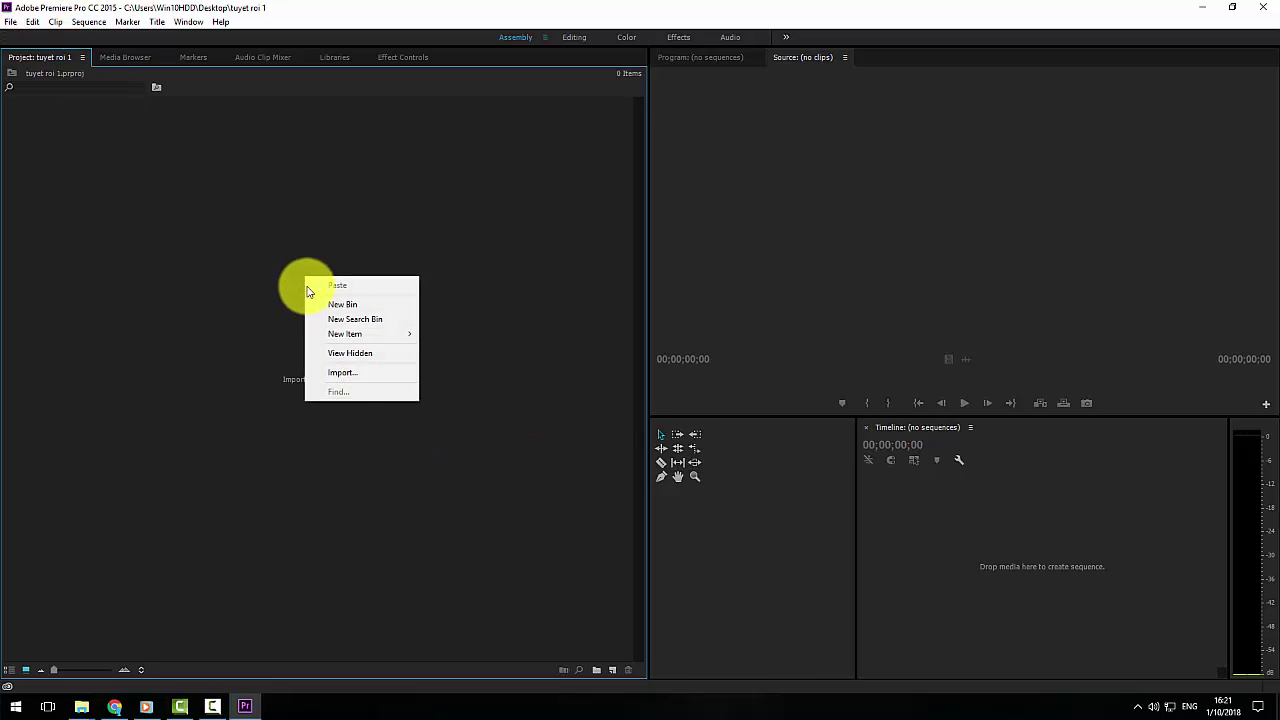
{"action": "left_click", "coordinate": [255, 322]}
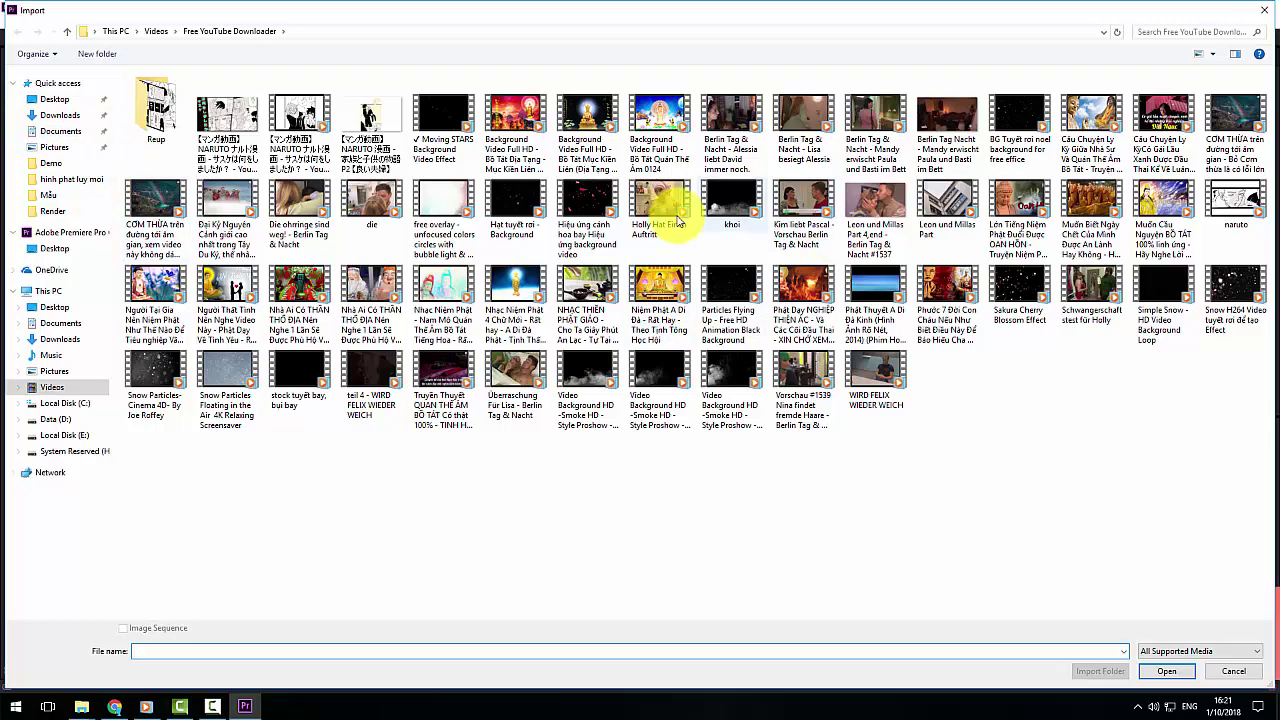
{"action": "left_click", "coordinate": [1160, 288]}
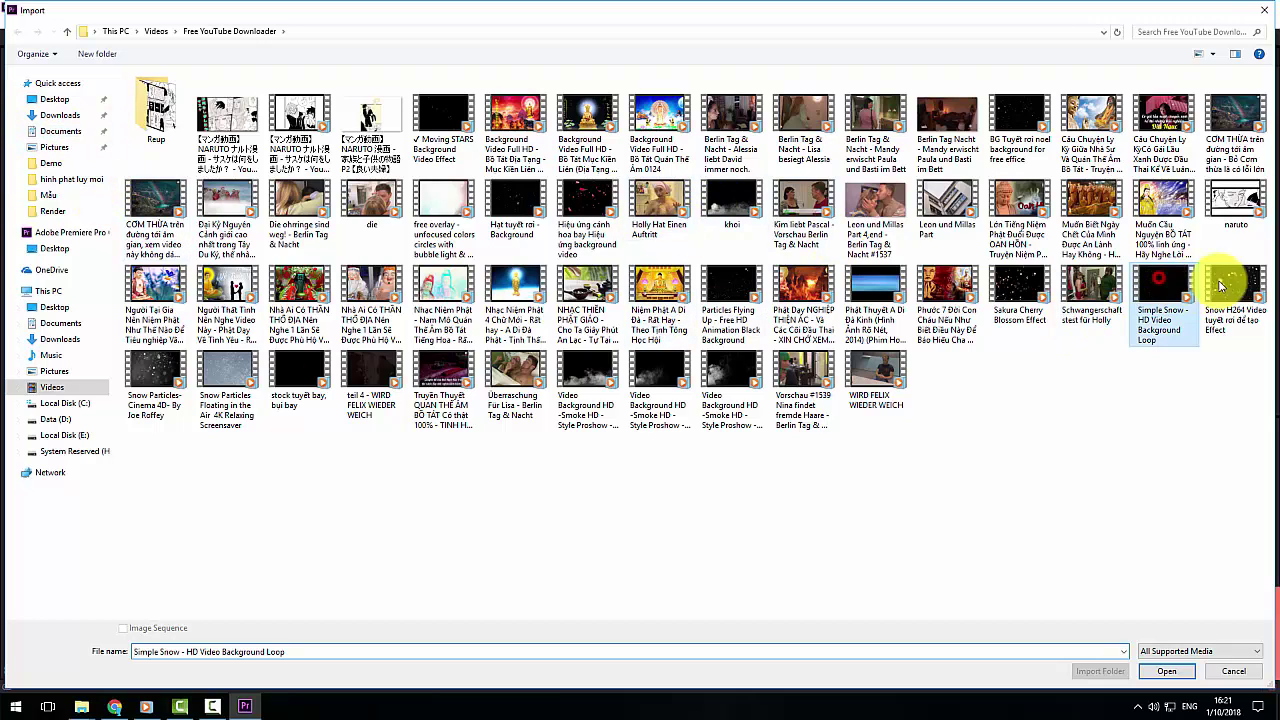
{"action": "left_click", "coordinate": [1220, 287]}
{"action": "left_click", "coordinate": [1021, 140], "text": "ctrl"}
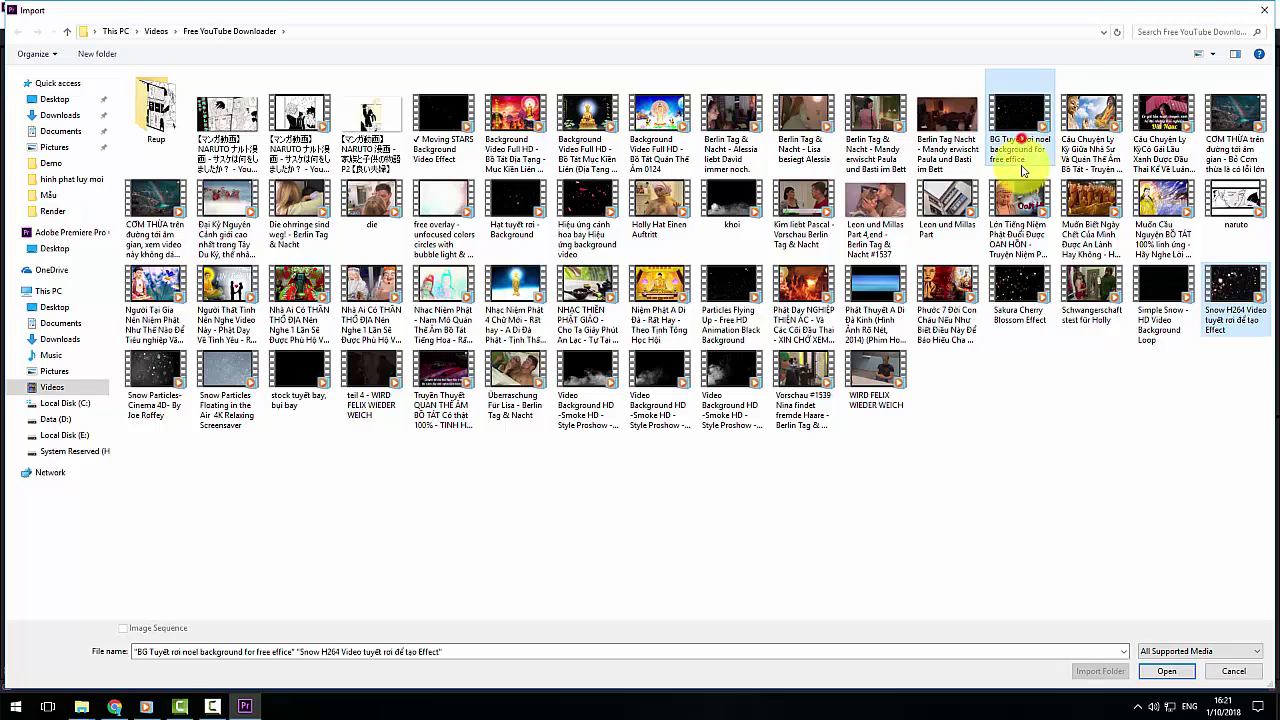
{"action": "left_click", "coordinate": [1166, 671]}
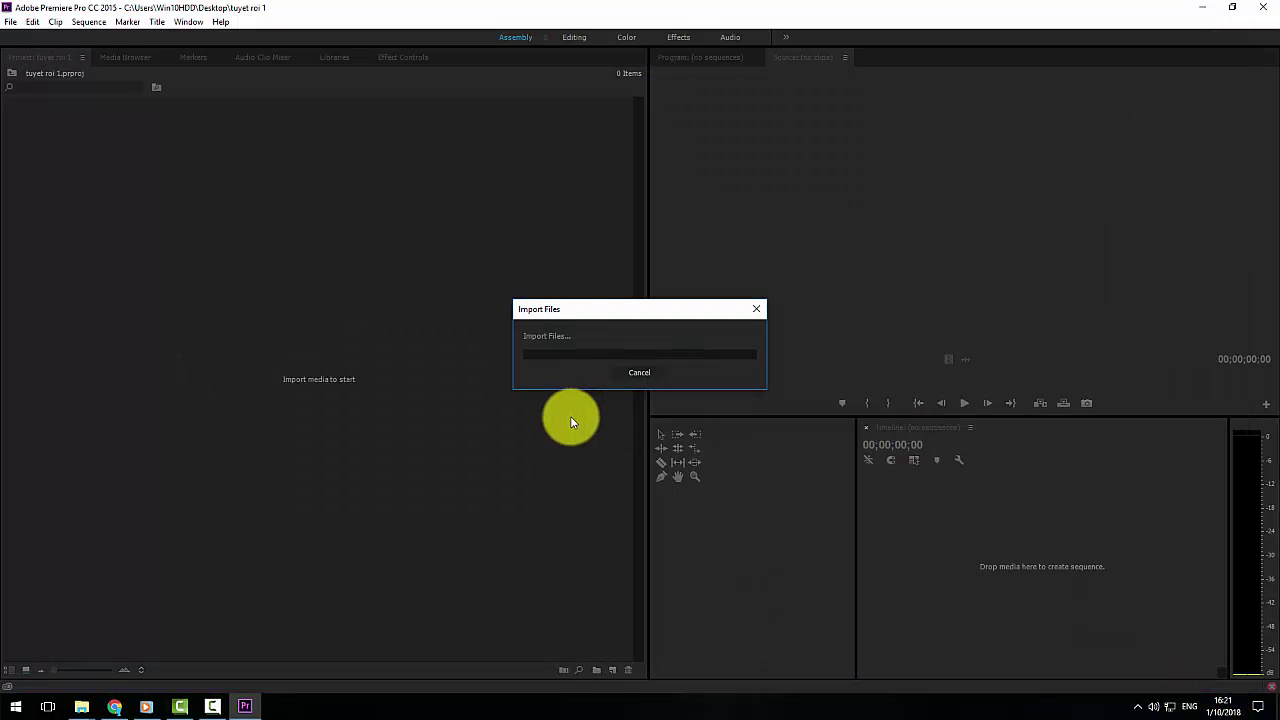
Import the girl-with-umbrella photo from the Desktop
{"action": "right_click", "coordinate": [402, 289]}
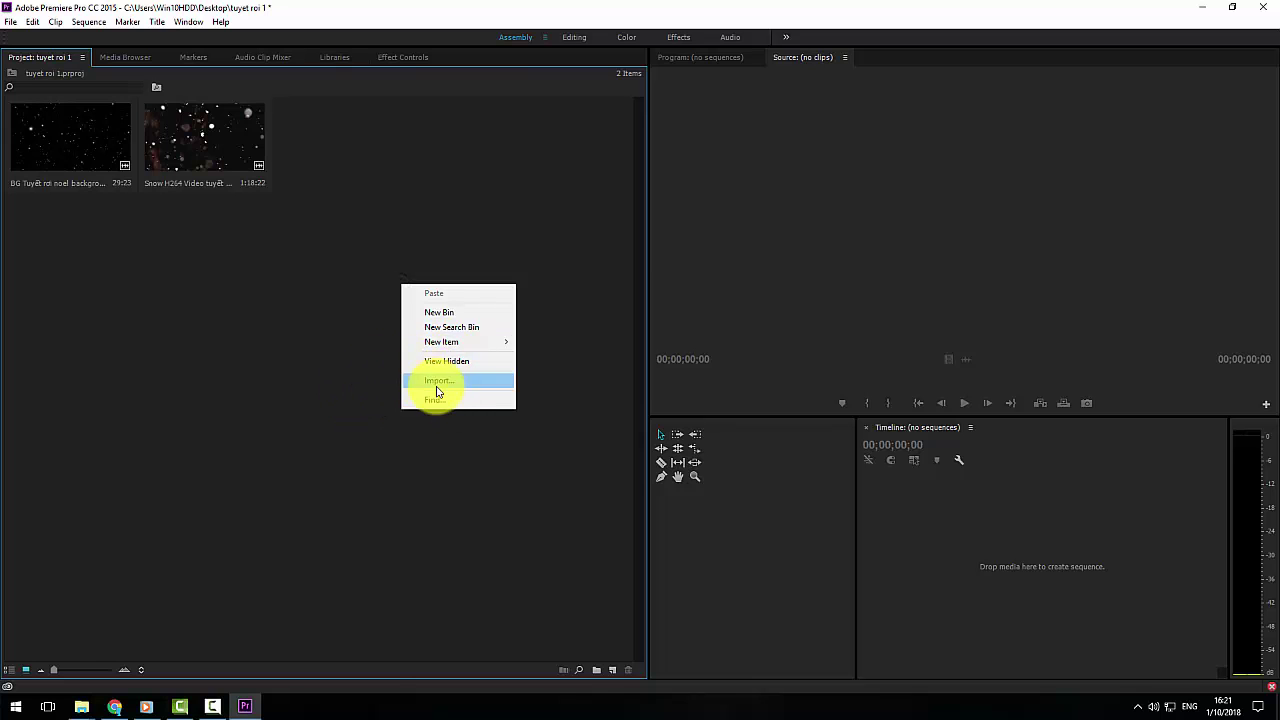
{"action": "left_click", "coordinate": [437, 384]}
{"action": "left_click", "coordinate": [62, 100]}
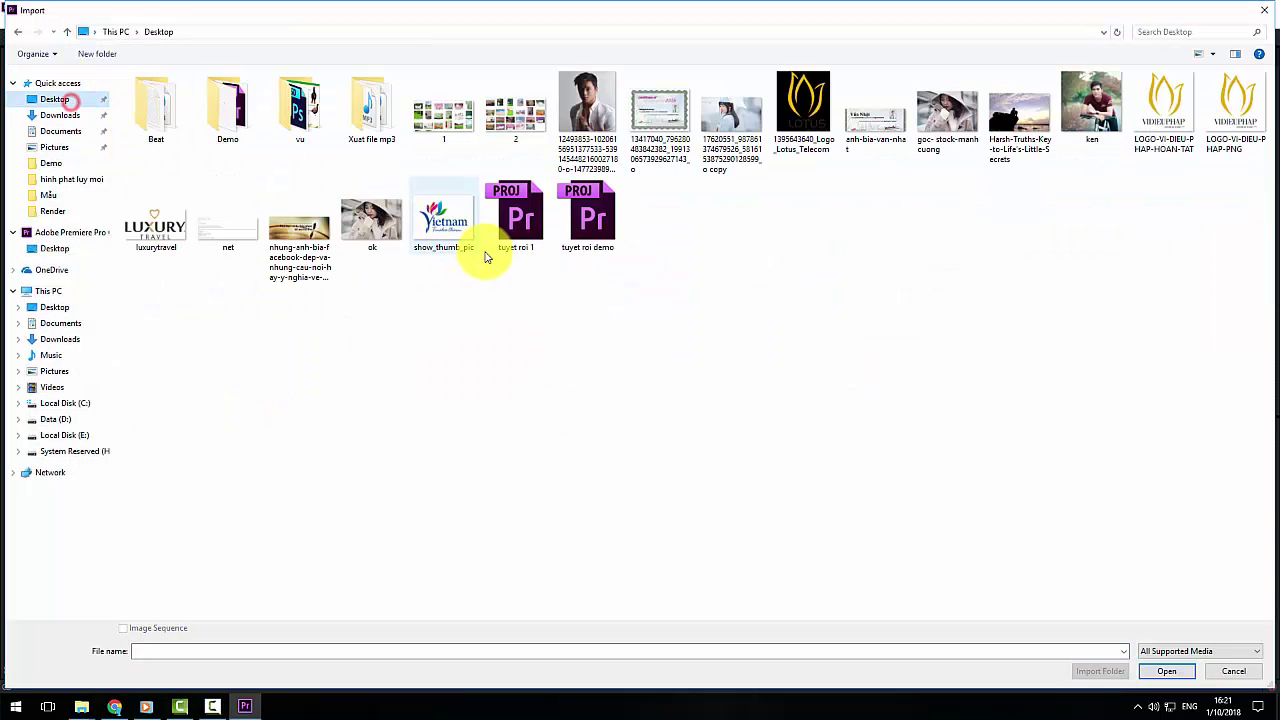
{"action": "left_click", "coordinate": [728, 124]}
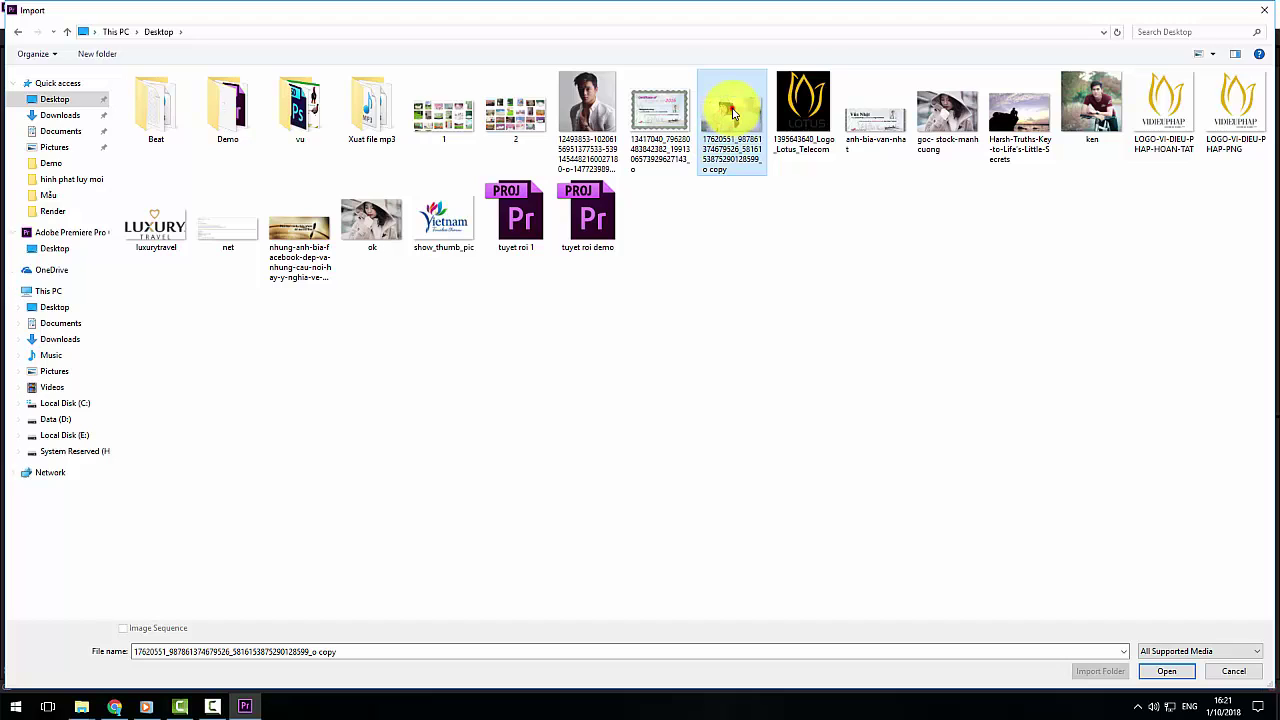
{"action": "double_click", "coordinate": [722, 146]}
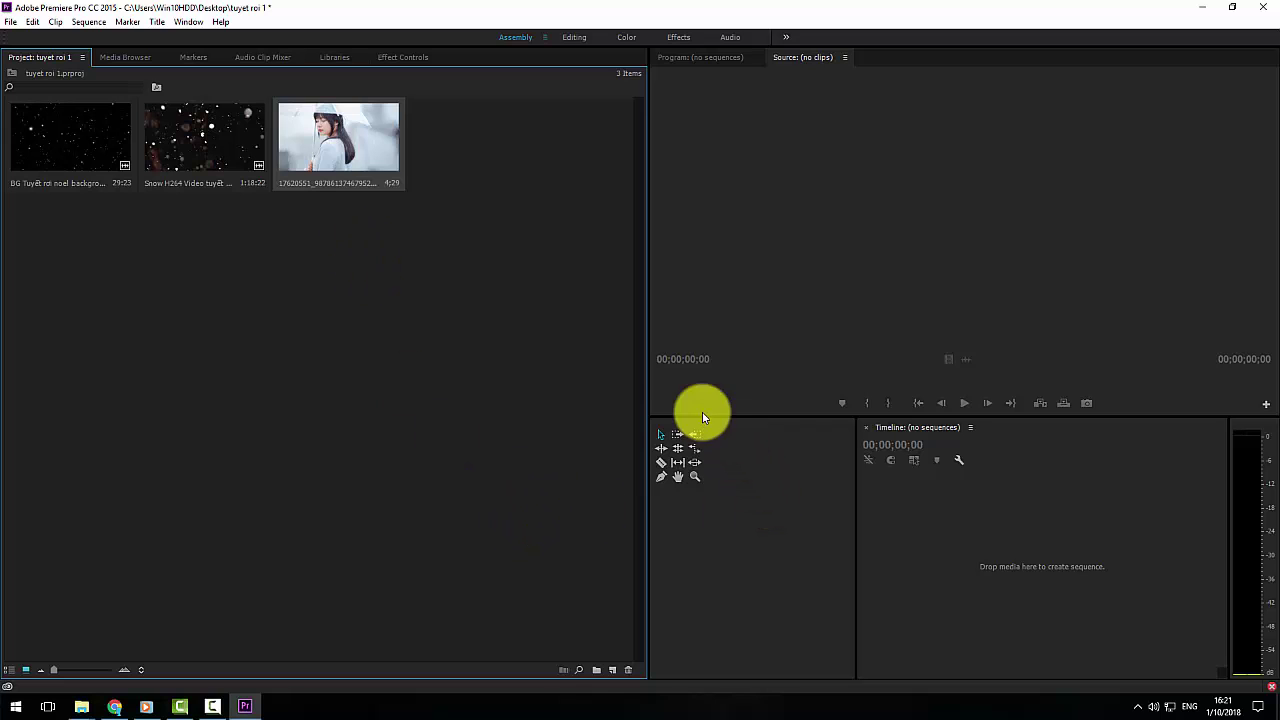
Create Sequence 01 from the Digital SLR > 720p > DSLR 720p60 preset
{"action": "right_click", "coordinate": [479, 428]}
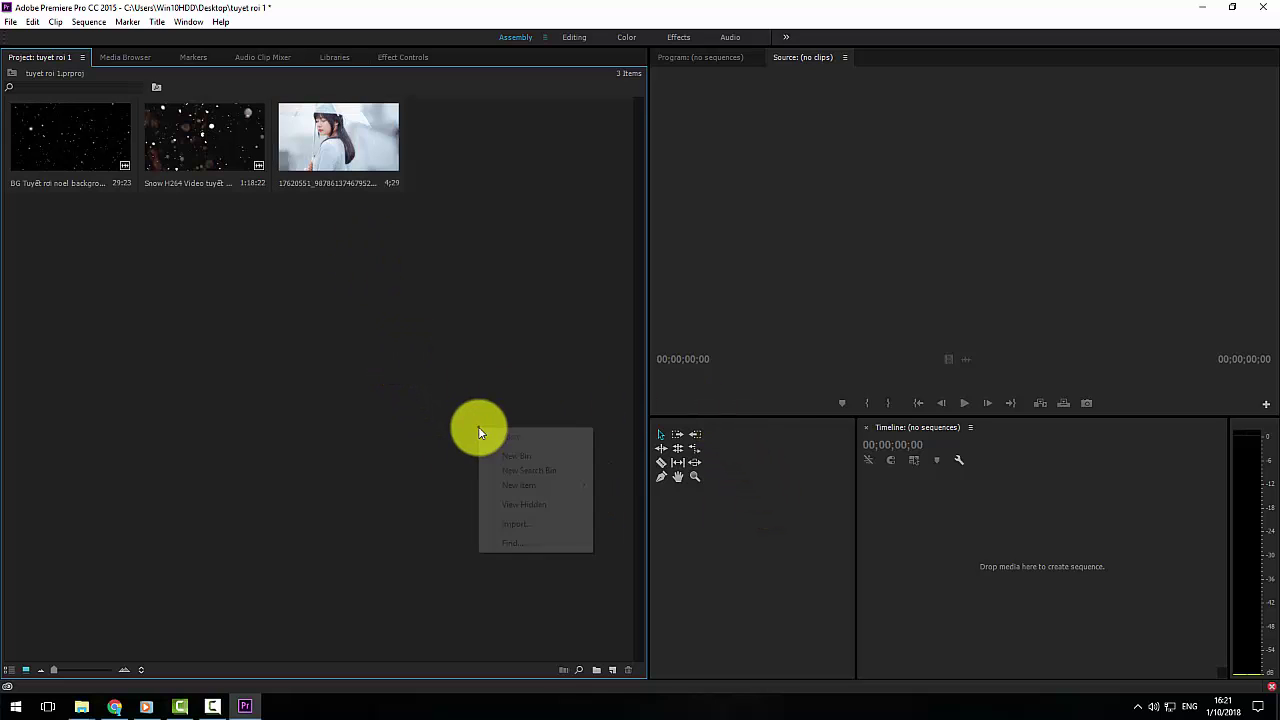
{"action": "right_click", "coordinate": [417, 442]}
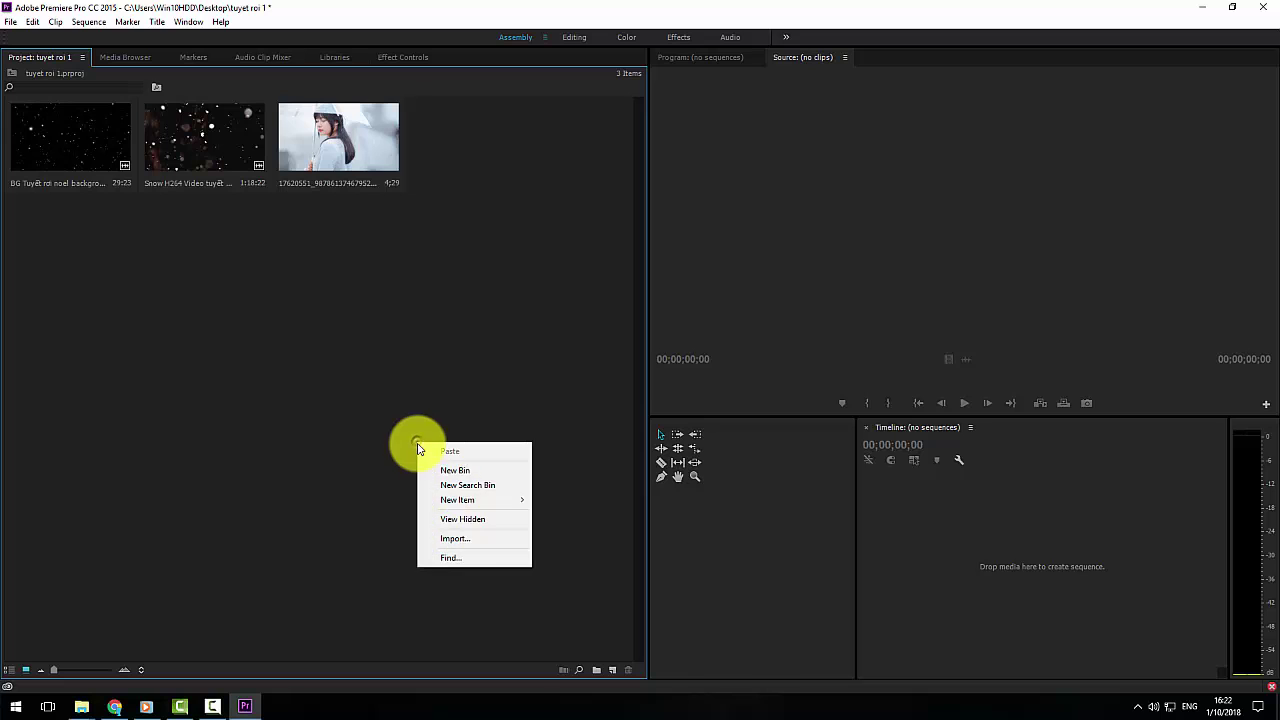
{"action": "left_click", "coordinate": [609, 672]}
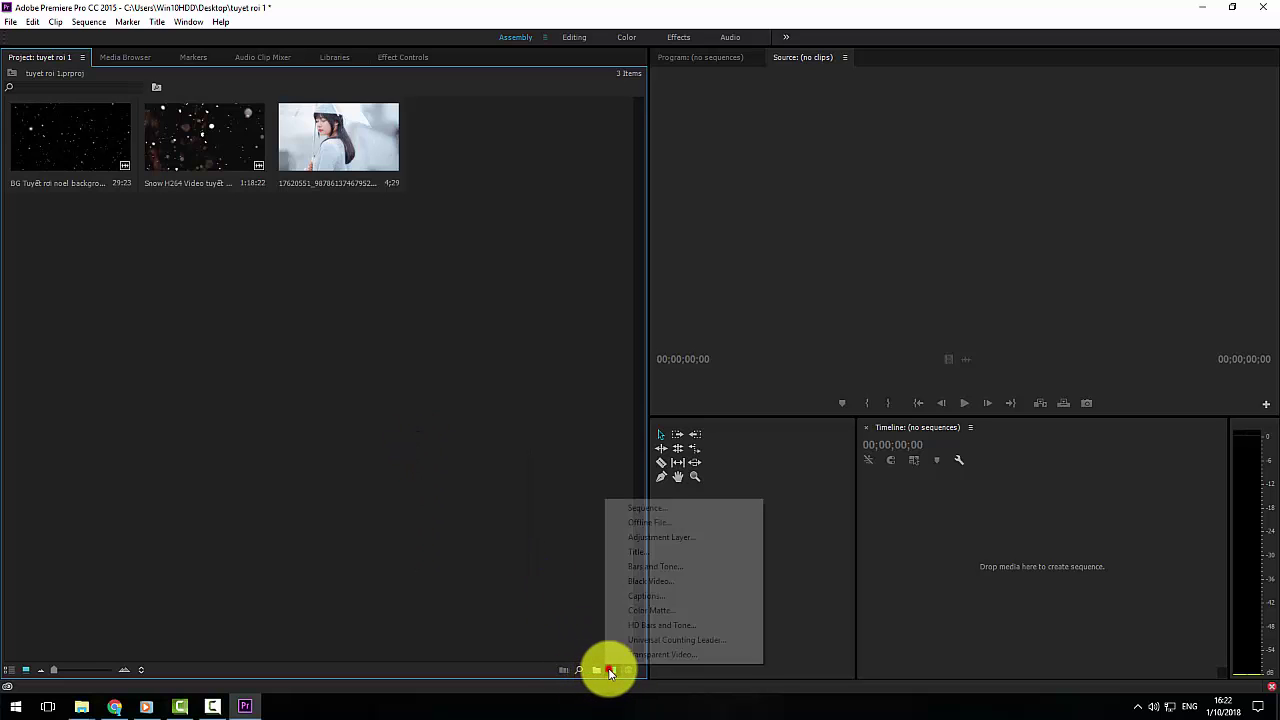
{"action": "right_click", "coordinate": [419, 421]}
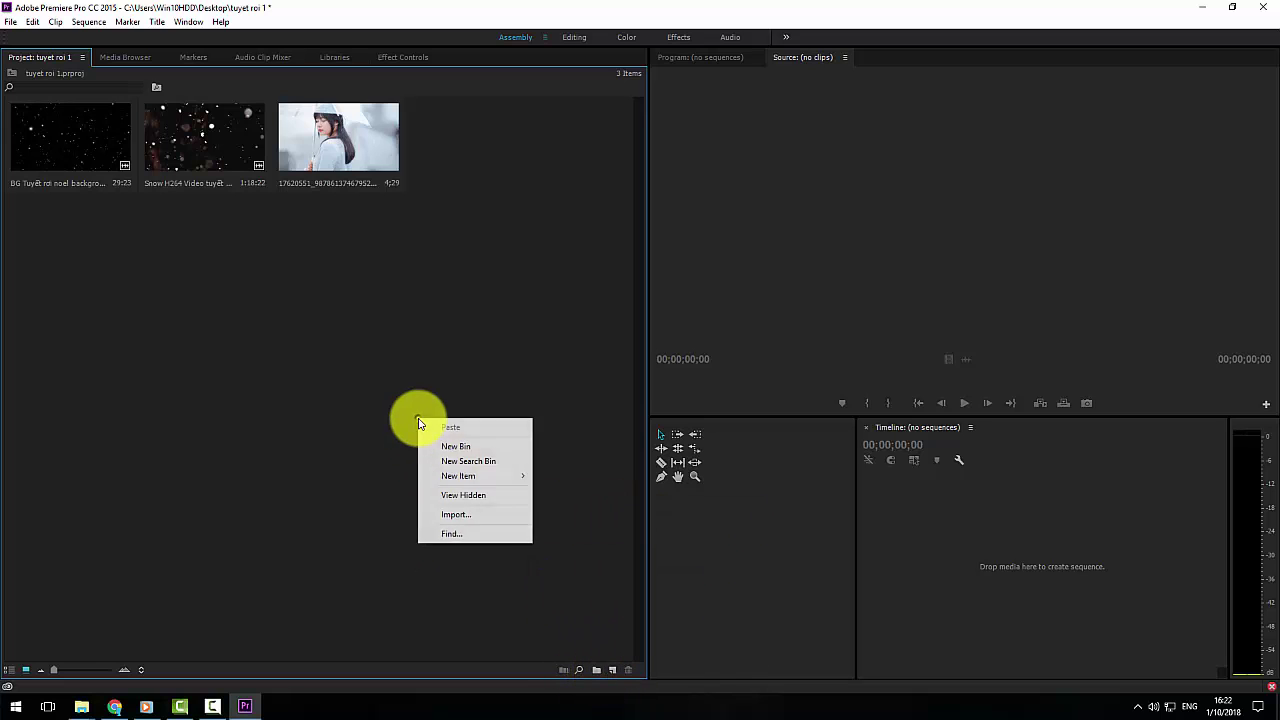
{"action": "mouse_move", "coordinate": [478, 476]}
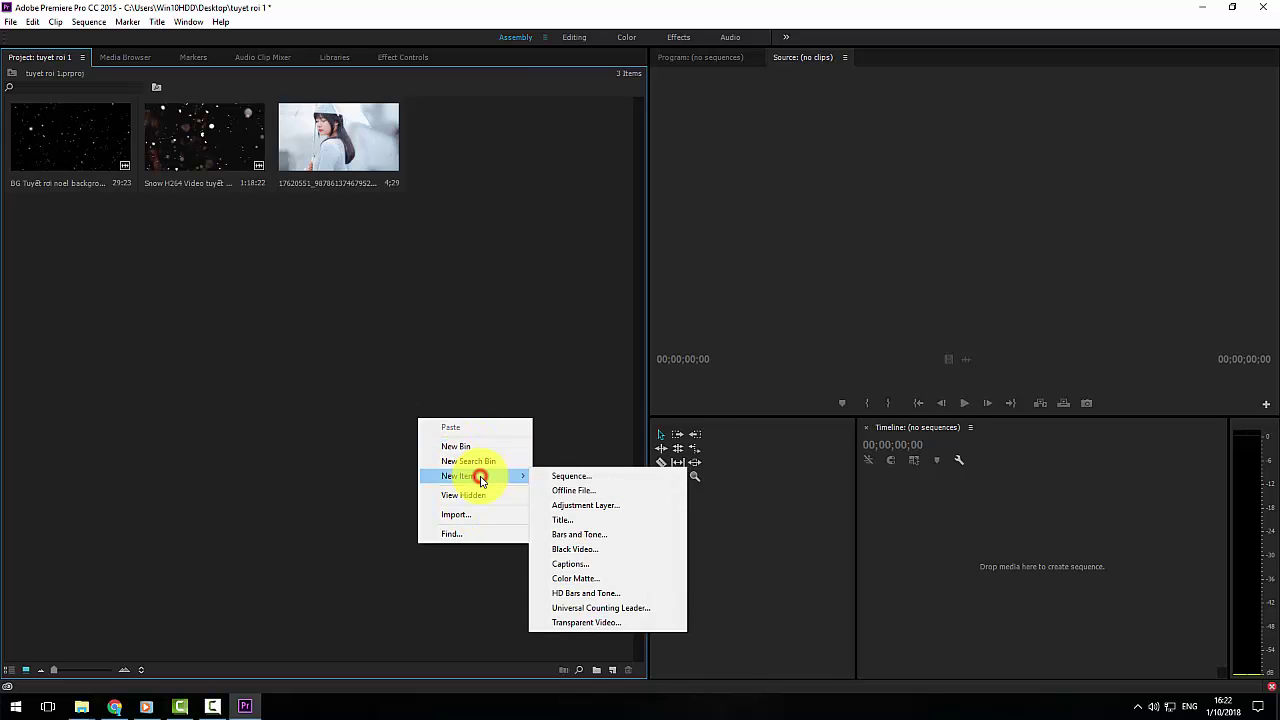
{"action": "left_click", "coordinate": [594, 481]}
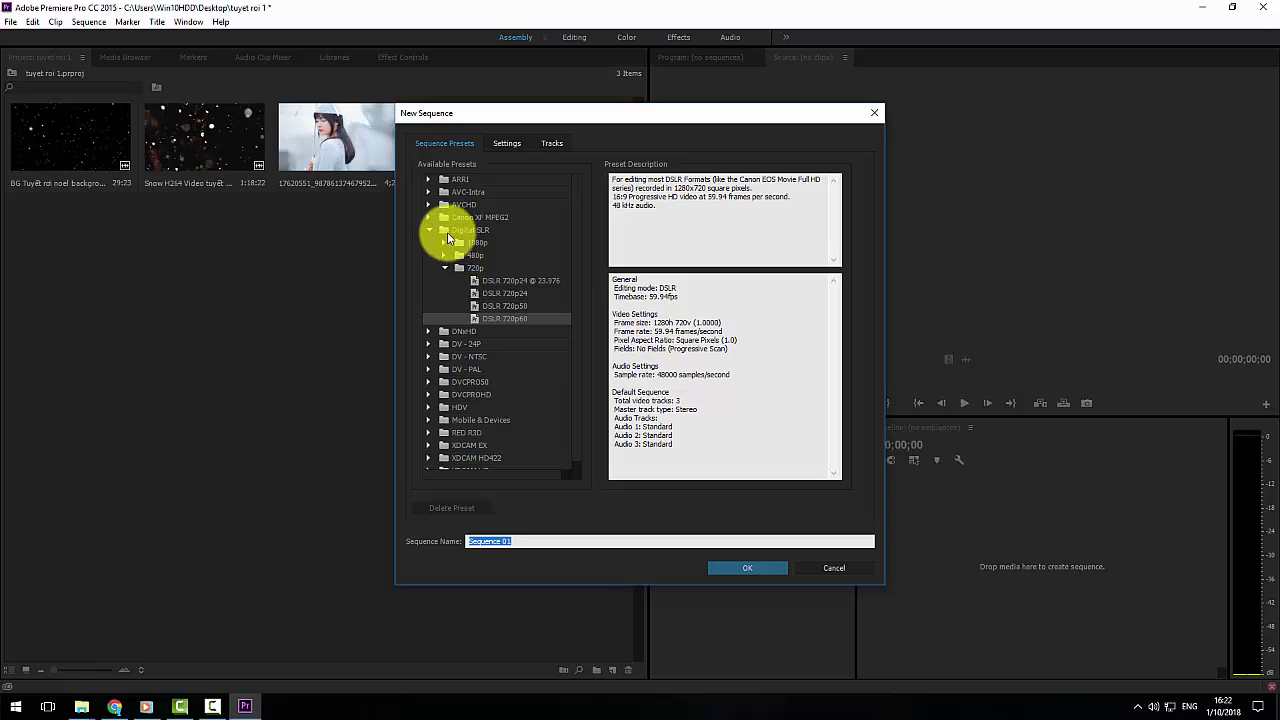
{"action": "left_click", "coordinate": [431, 231]}
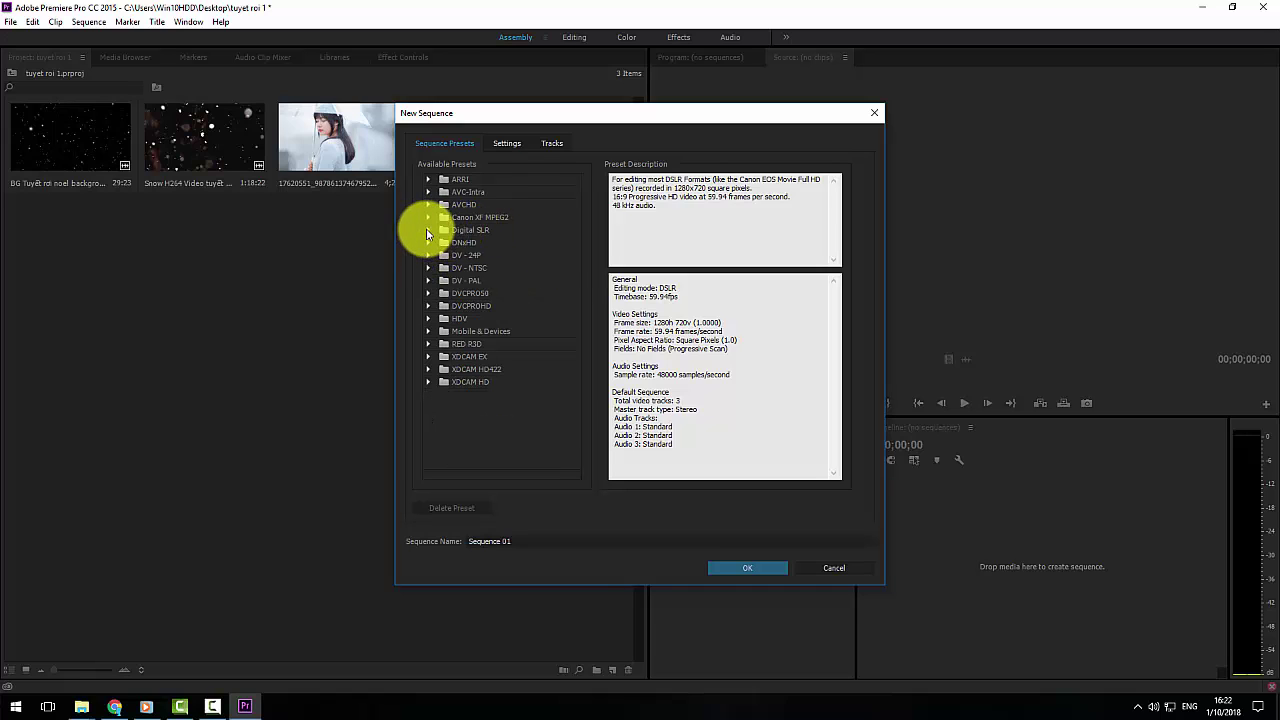
{"action": "left_click", "coordinate": [428, 230]}
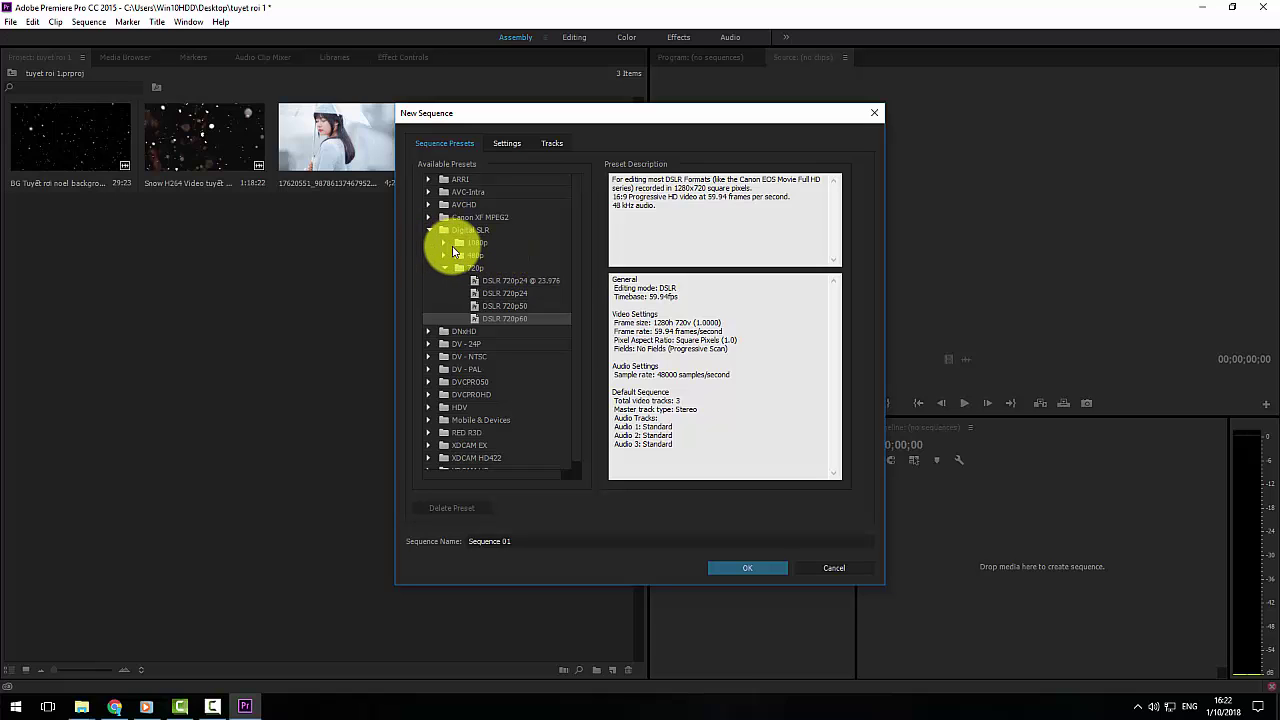
{"action": "left_click", "coordinate": [444, 244]}
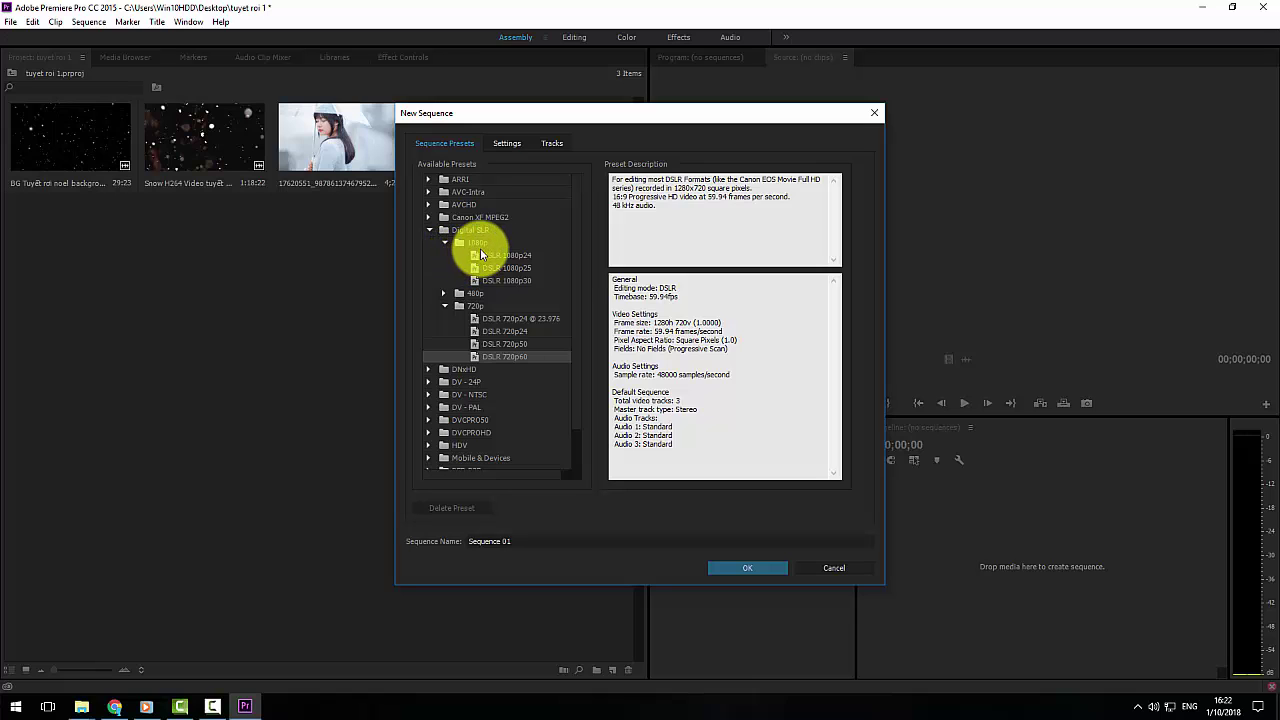
{"action": "left_click", "coordinate": [509, 281]}
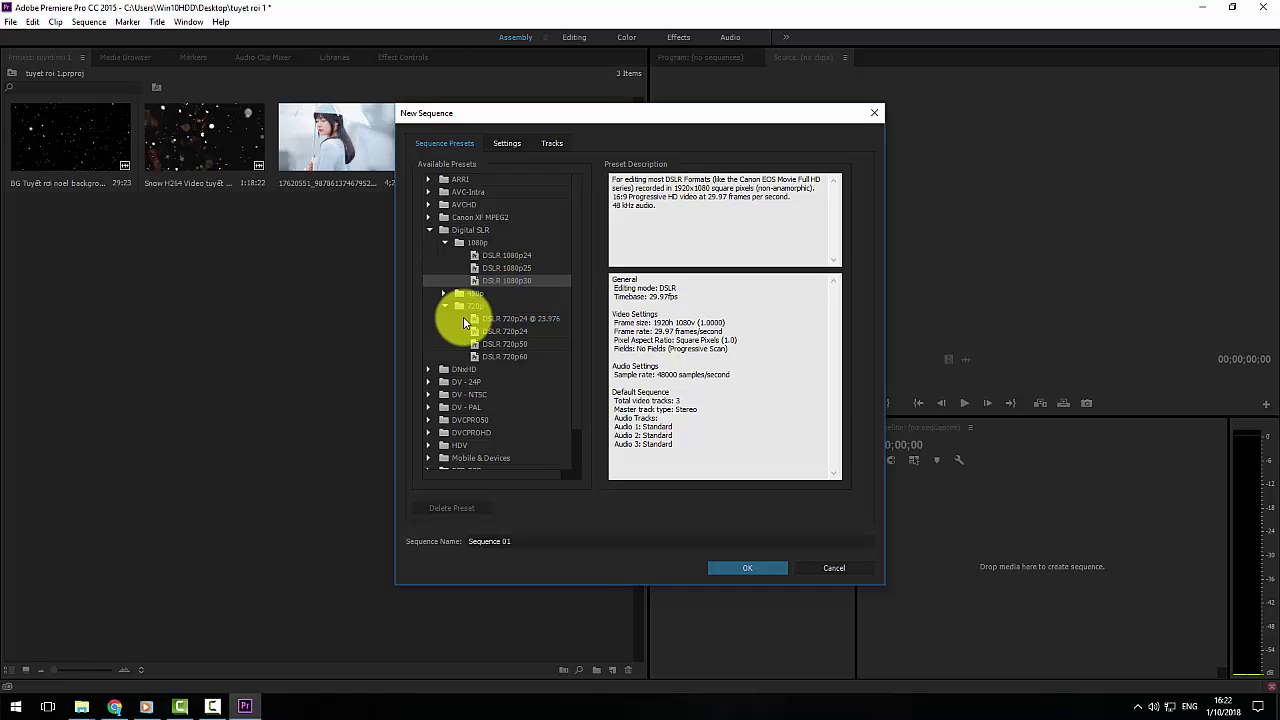
{"action": "left_click", "coordinate": [510, 358]}
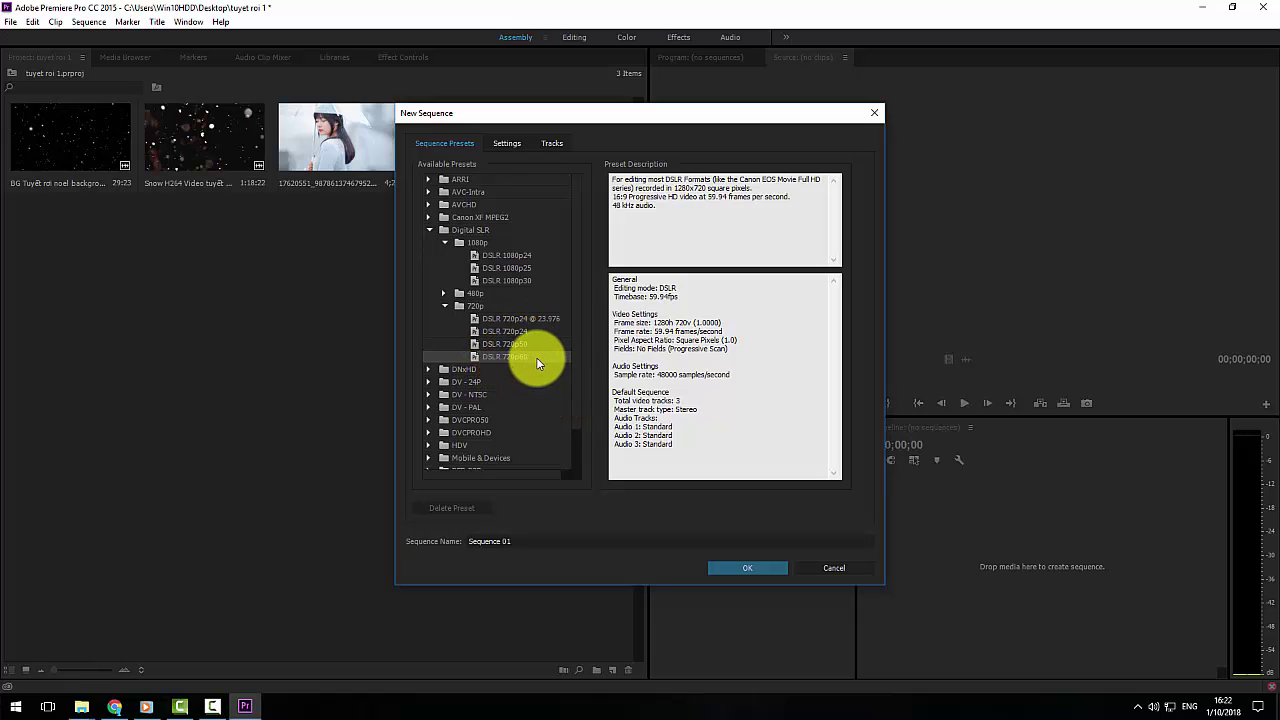
{"action": "left_click", "coordinate": [747, 569]}
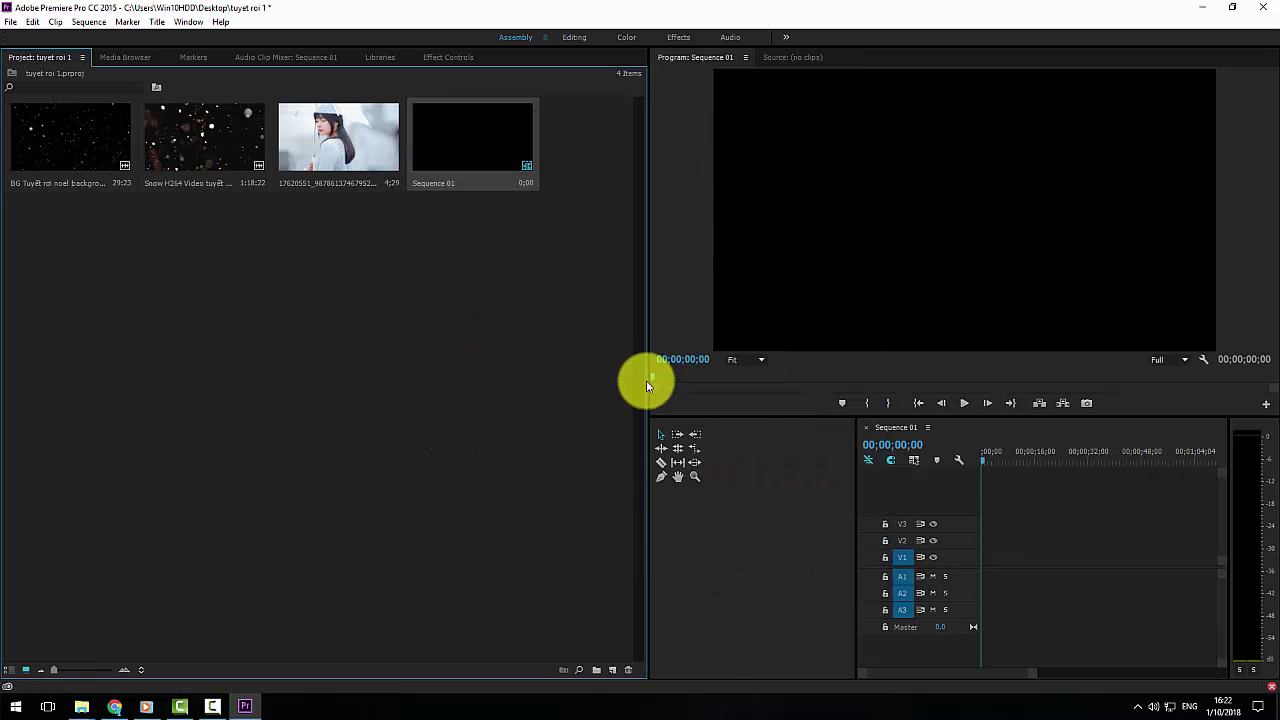
Widen the timeline area and drop the girl-with-umbrella photo onto track V2
{"action": "mouse_move", "coordinate": [649, 403]}
{"action": "left_mouse_down"}
{"action": "mouse_move", "coordinate": [449, 401]}
{"action": "mouse_move", "coordinate": [666, 400]}
{"action": "left_mouse_up"}
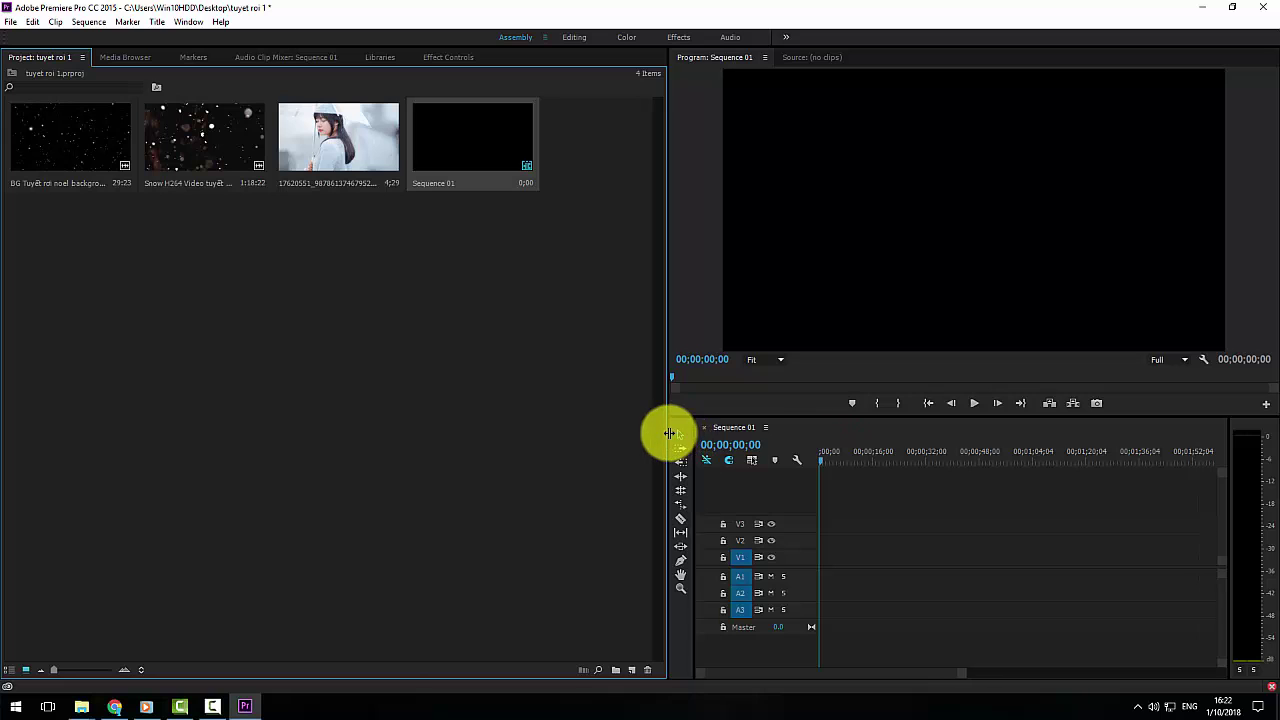
{"action": "left_click_drag", "start_coordinate": [691, 432], "coordinate": [706, 434]}
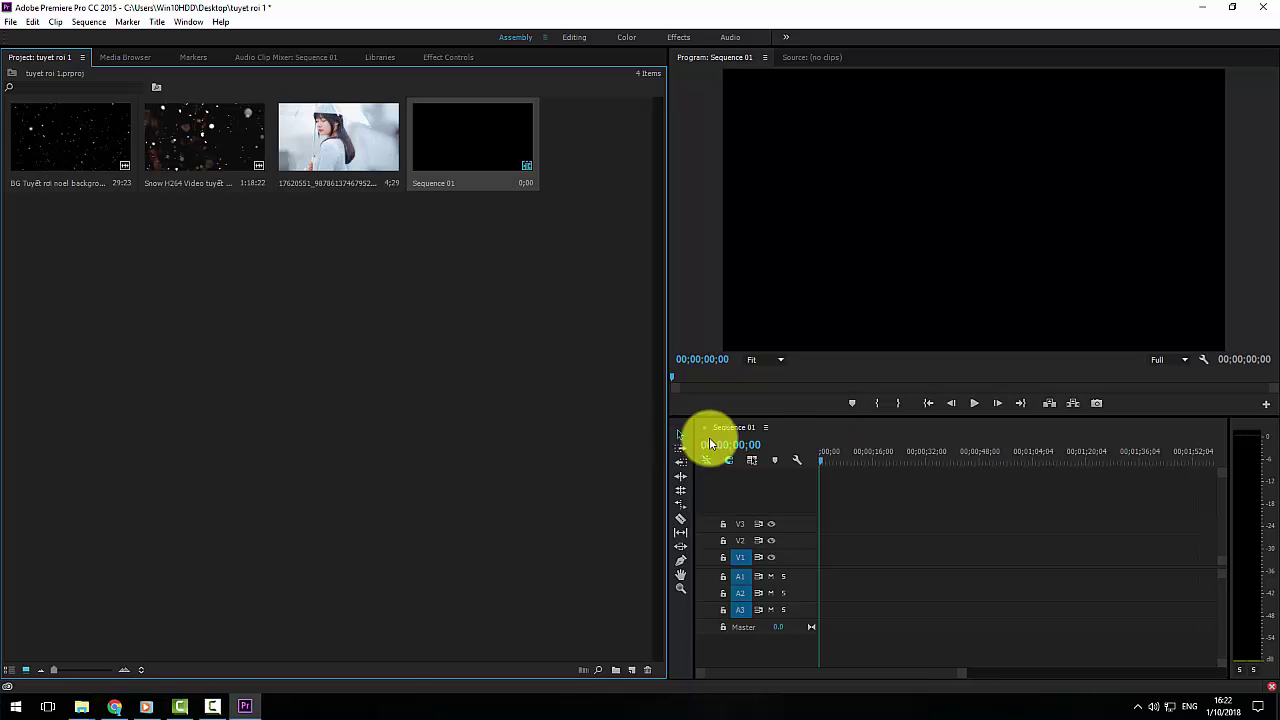
{"action": "left_click", "coordinate": [304, 267]}
{"action": "left_click", "coordinate": [326, 140]}
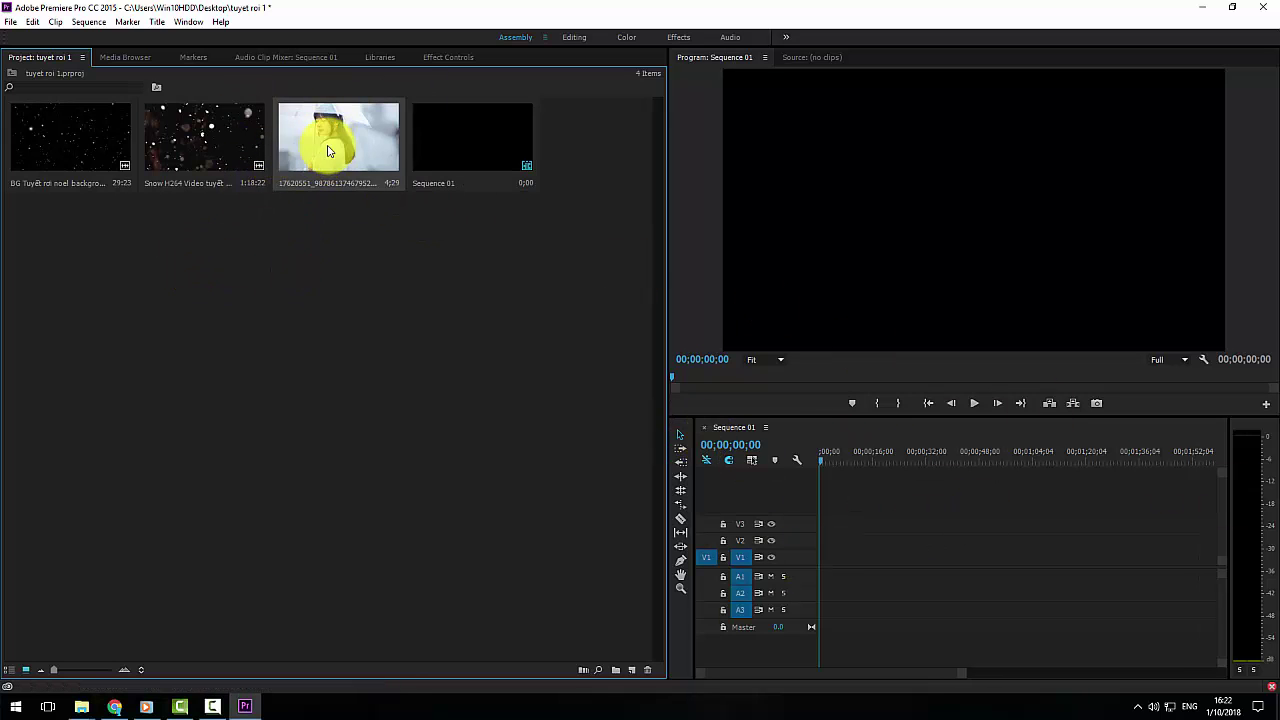
{"action": "mouse_move", "coordinate": [326, 135]}
{"action": "left_mouse_down"}
{"action": "mouse_move", "coordinate": [802, 549]}
{"action": "mouse_move", "coordinate": [1057, 540]}
{"action": "left_mouse_up"}
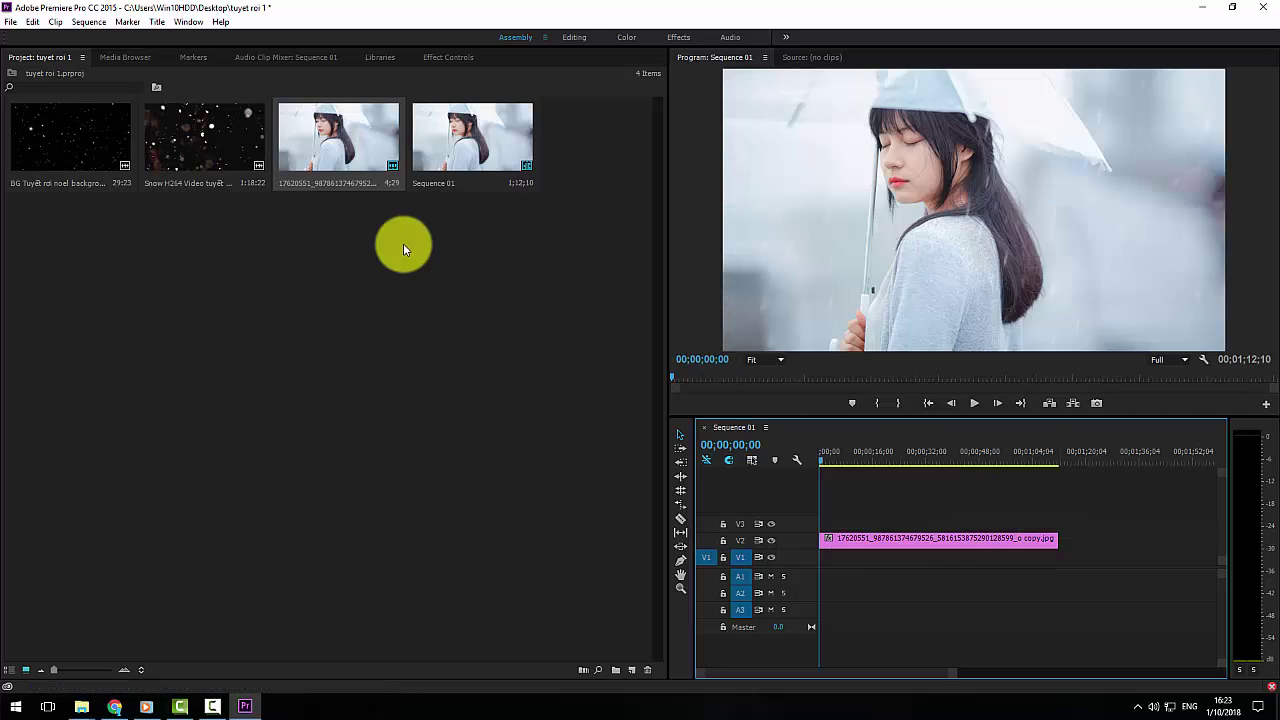
{"action": "left_click", "coordinate": [289, 257]}
{"action": "left_click", "coordinate": [181, 147]}
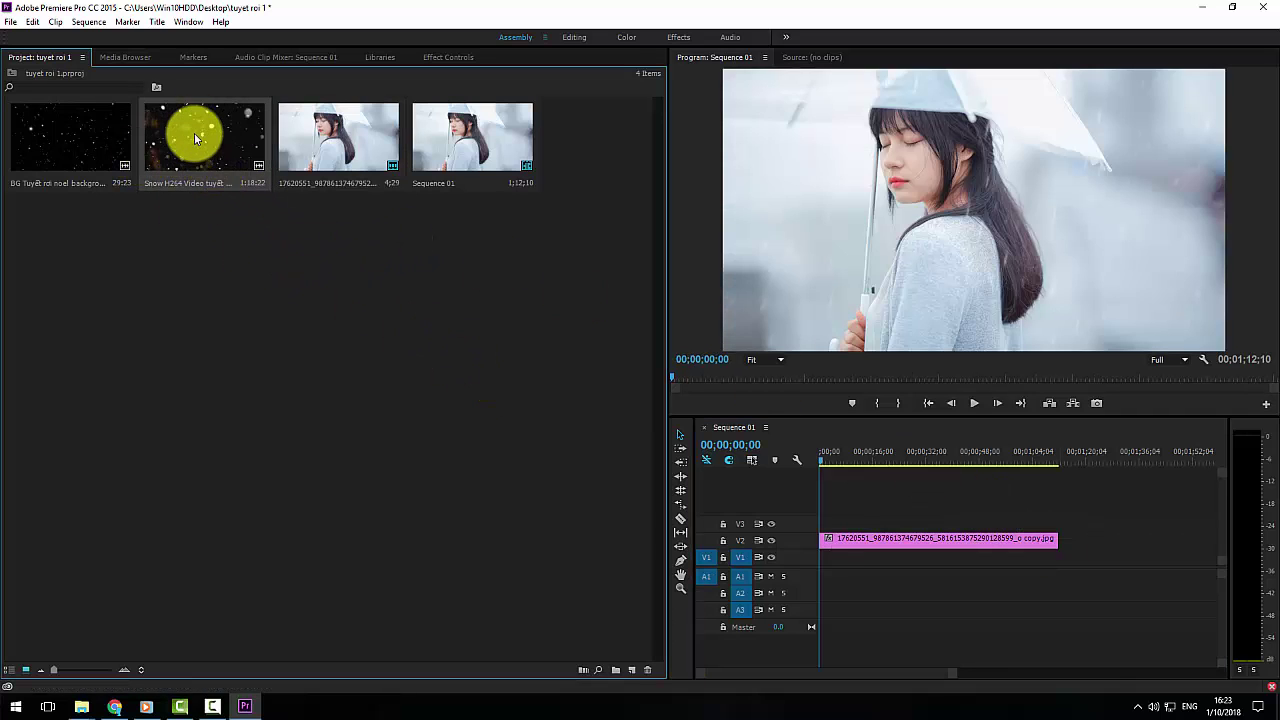
Place the Snow H264 clip on track V3 above the photo and delete its audio
{"action": "left_click_drag", "start_coordinate": [194, 133], "coordinate": [836, 526]}
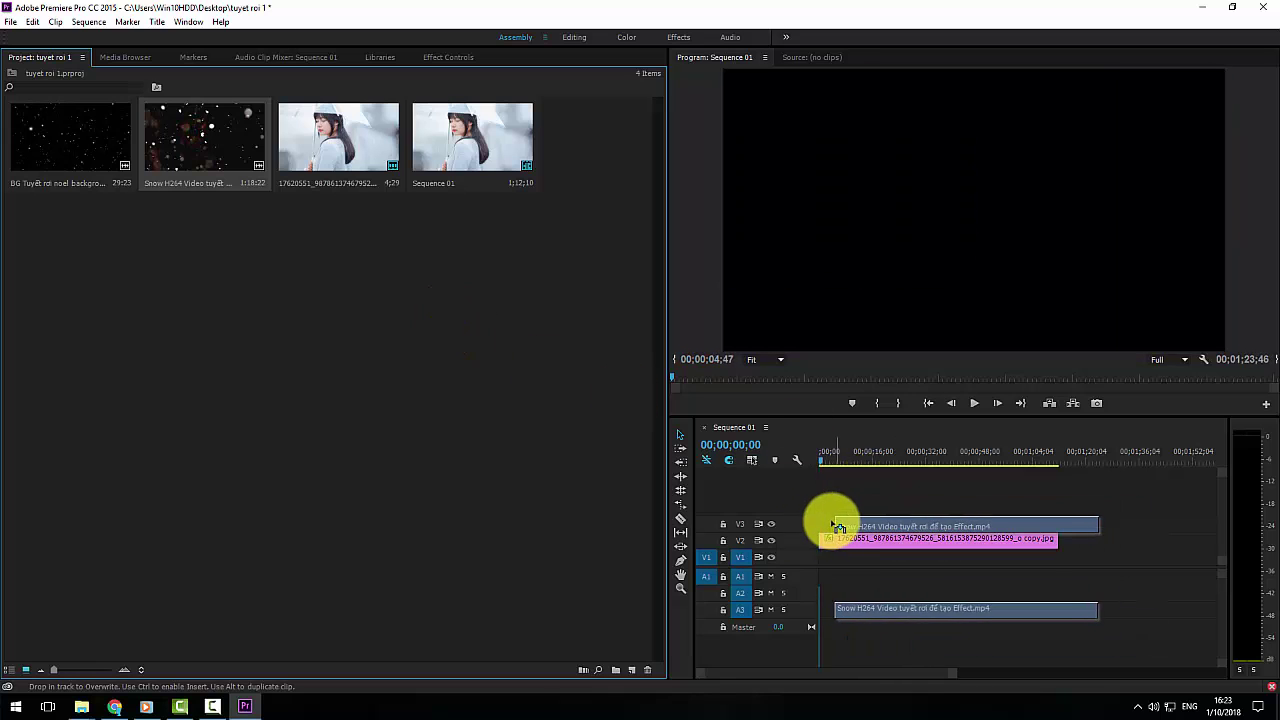
{"action": "left_click_drag", "start_coordinate": [836, 526], "coordinate": [822, 525]}
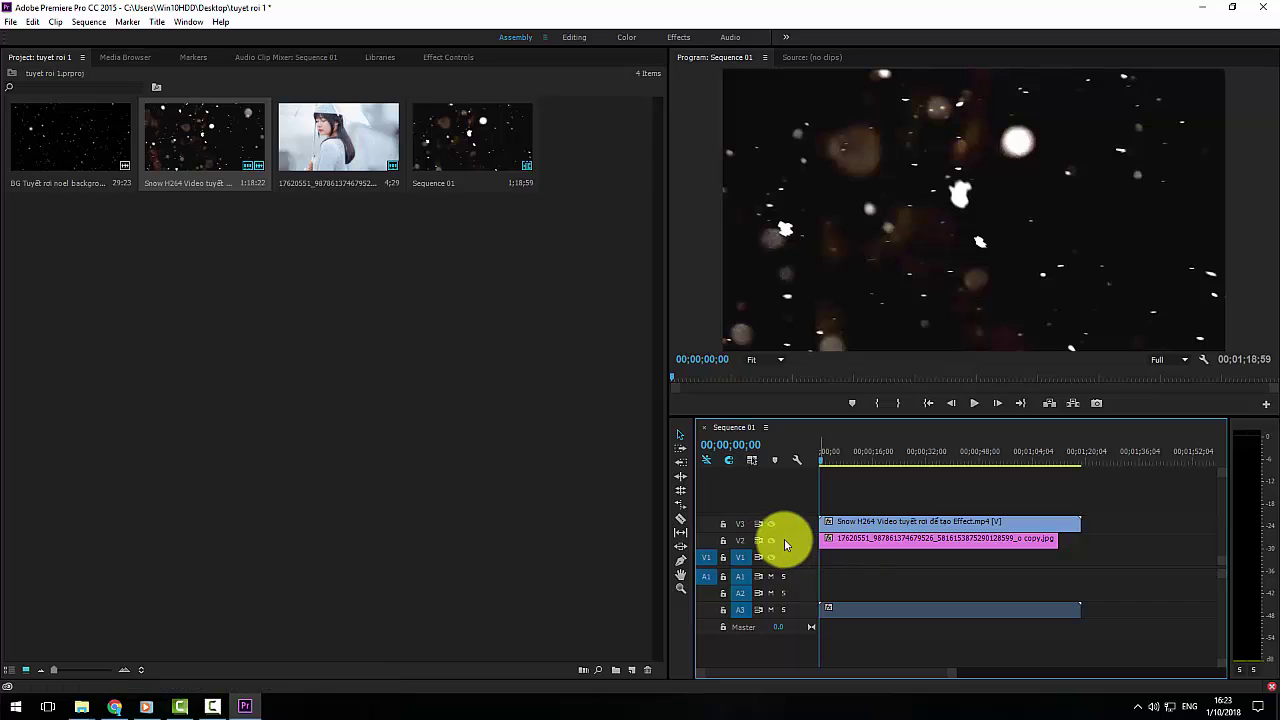
{"action": "left_click", "coordinate": [903, 521]}
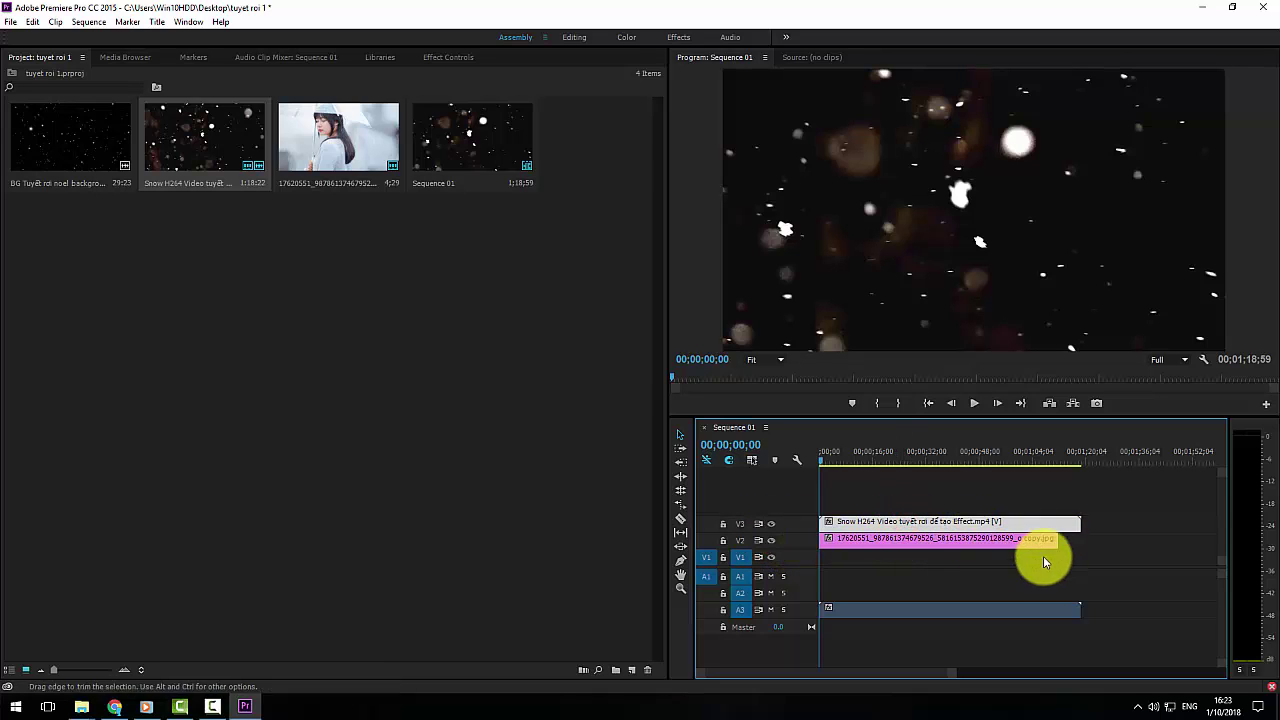
{"action": "left_click", "coordinate": [953, 611]}
{"action": "key", "text": "Delete"}
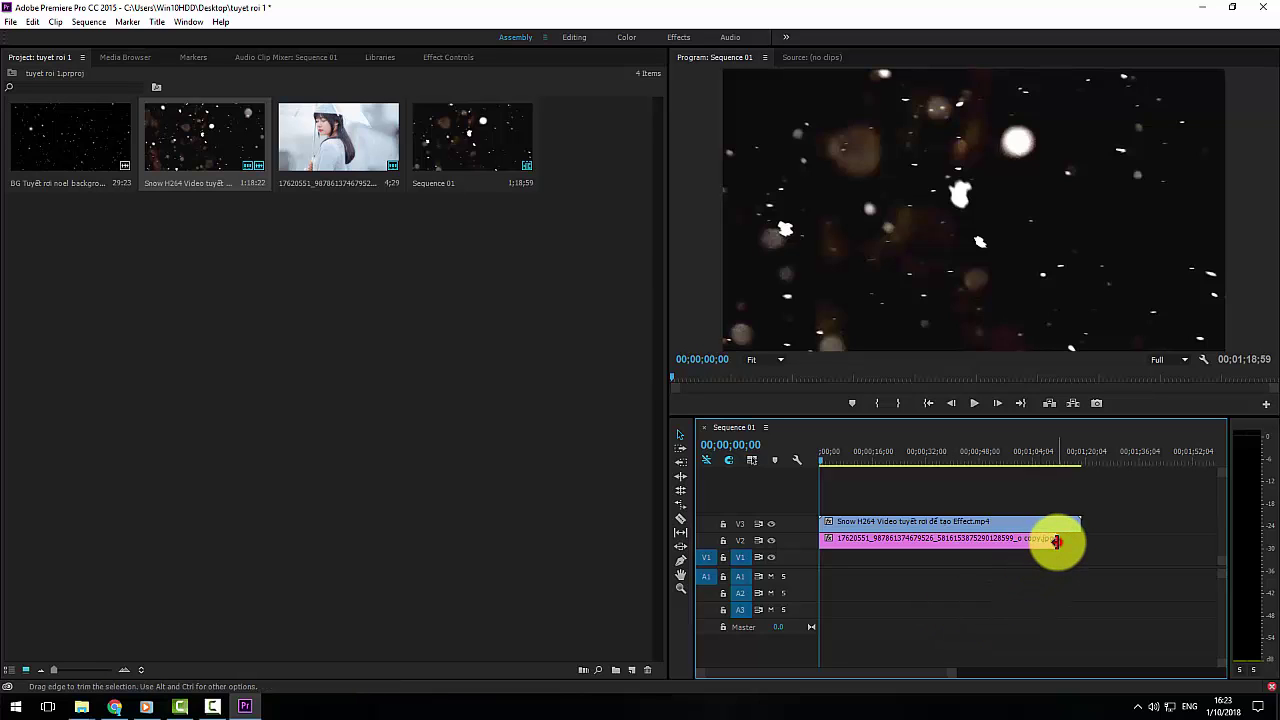
Trim the photo to end with the snow video at 00;01;18;59, then play the sequence
{"action": "left_click_drag", "start_coordinate": [1056, 540], "coordinate": [1136, 542]}
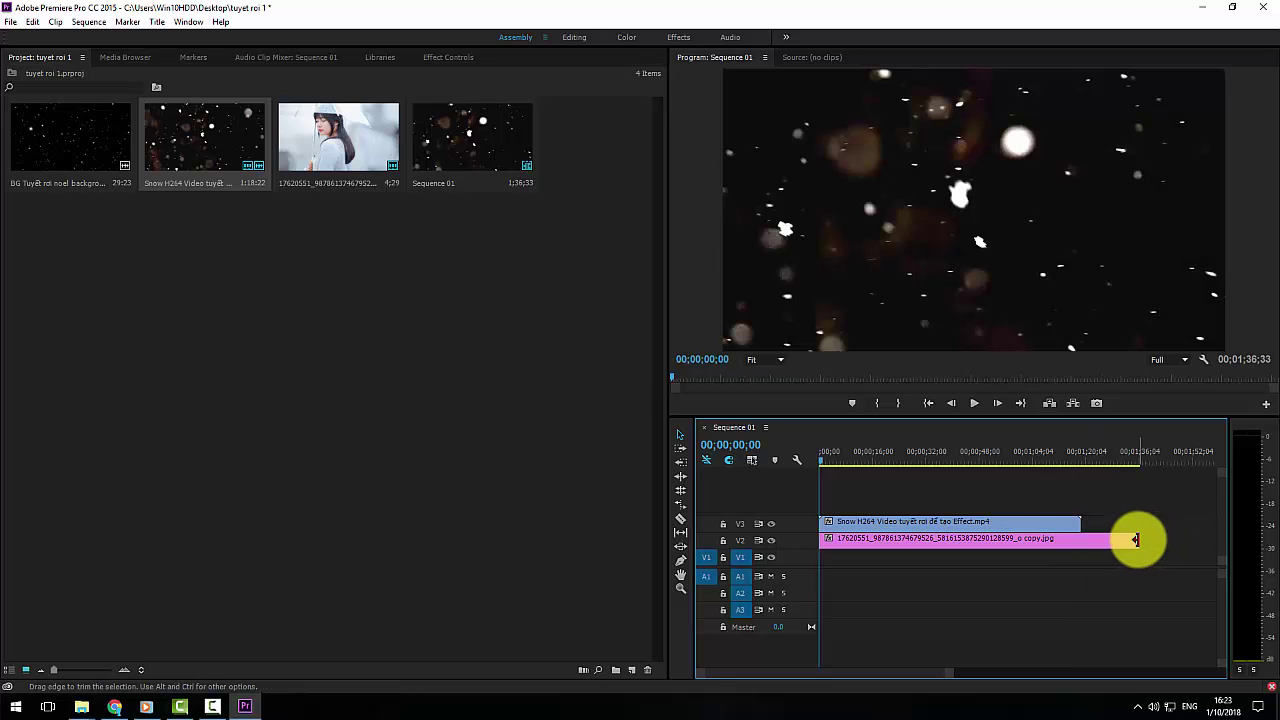
{"action": "left_click_drag", "start_coordinate": [1138, 540], "coordinate": [1080, 540]}
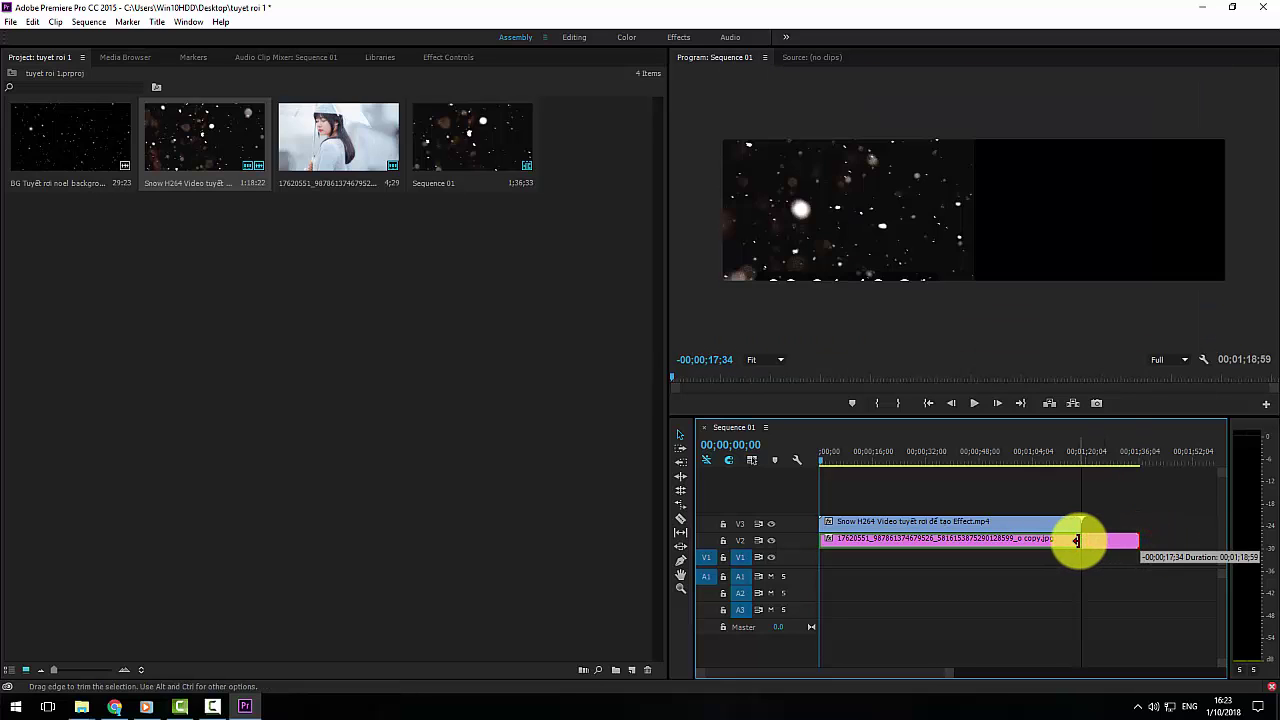
{"action": "left_click", "coordinate": [984, 539]}
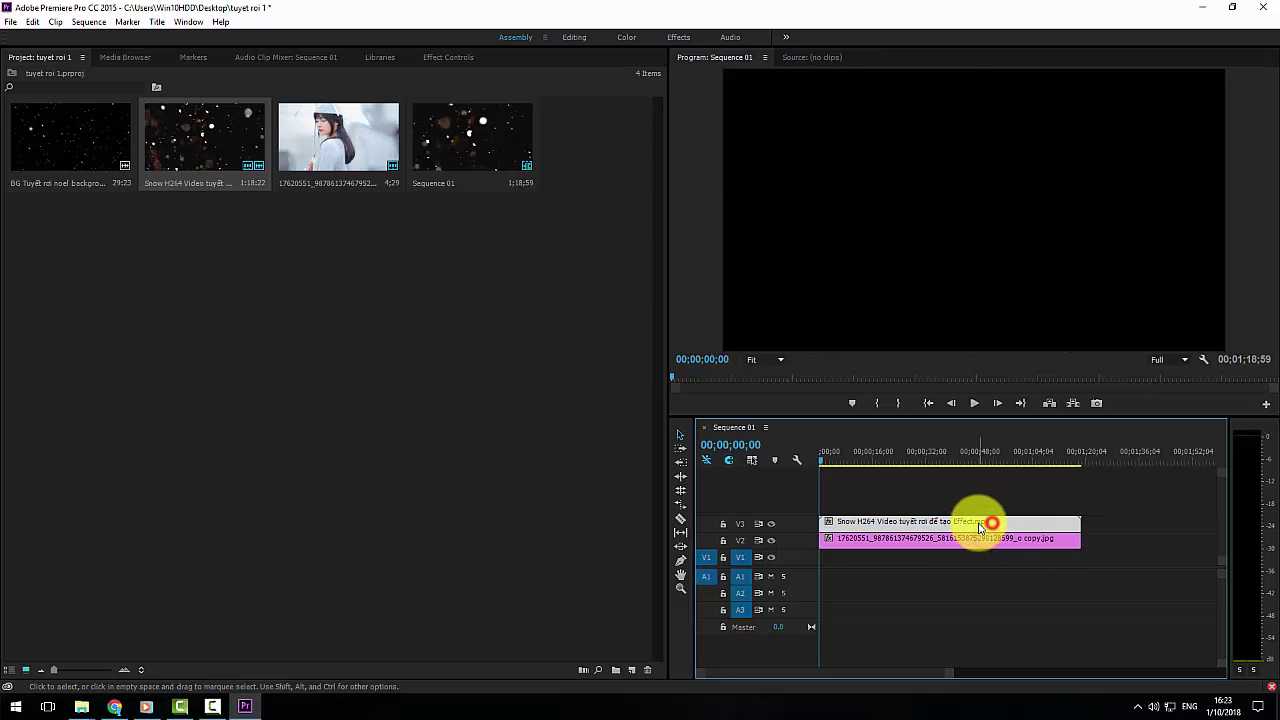
{"action": "left_click", "coordinate": [974, 403]}
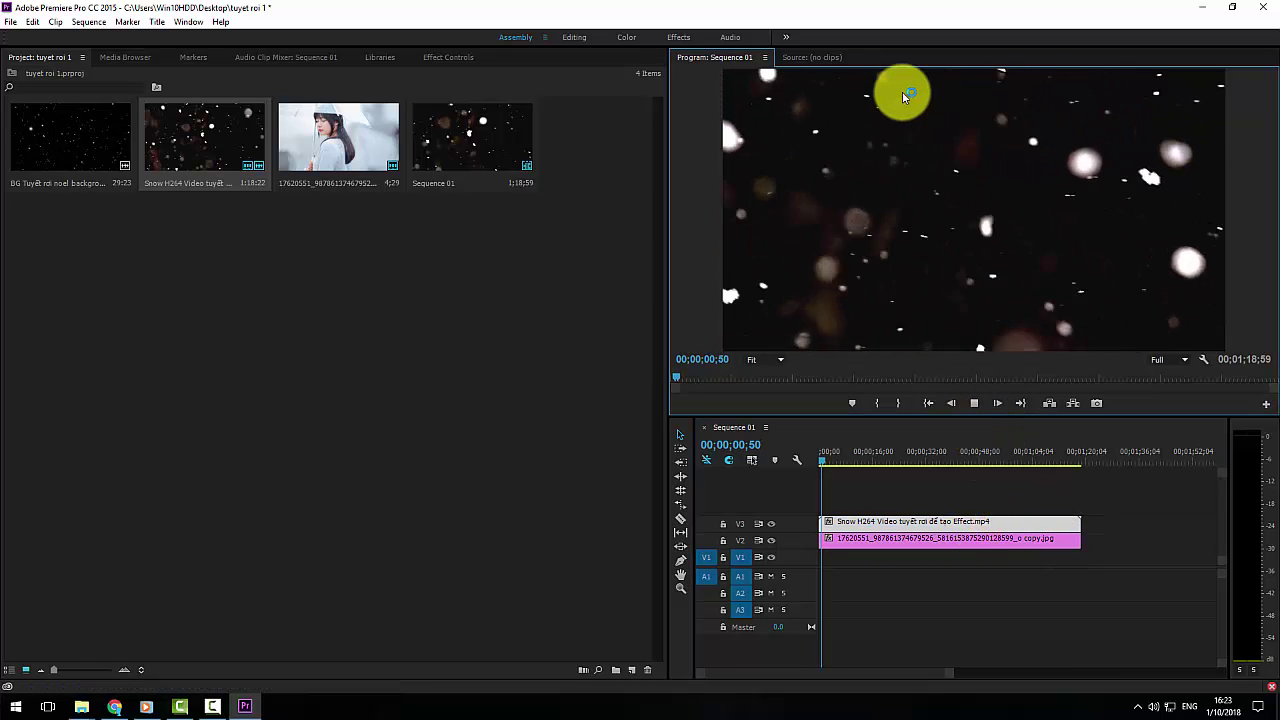
Set the Snow H264 clip's Opacity blend mode to Screen in Effect Controls
{"action": "left_click", "coordinate": [976, 405]}
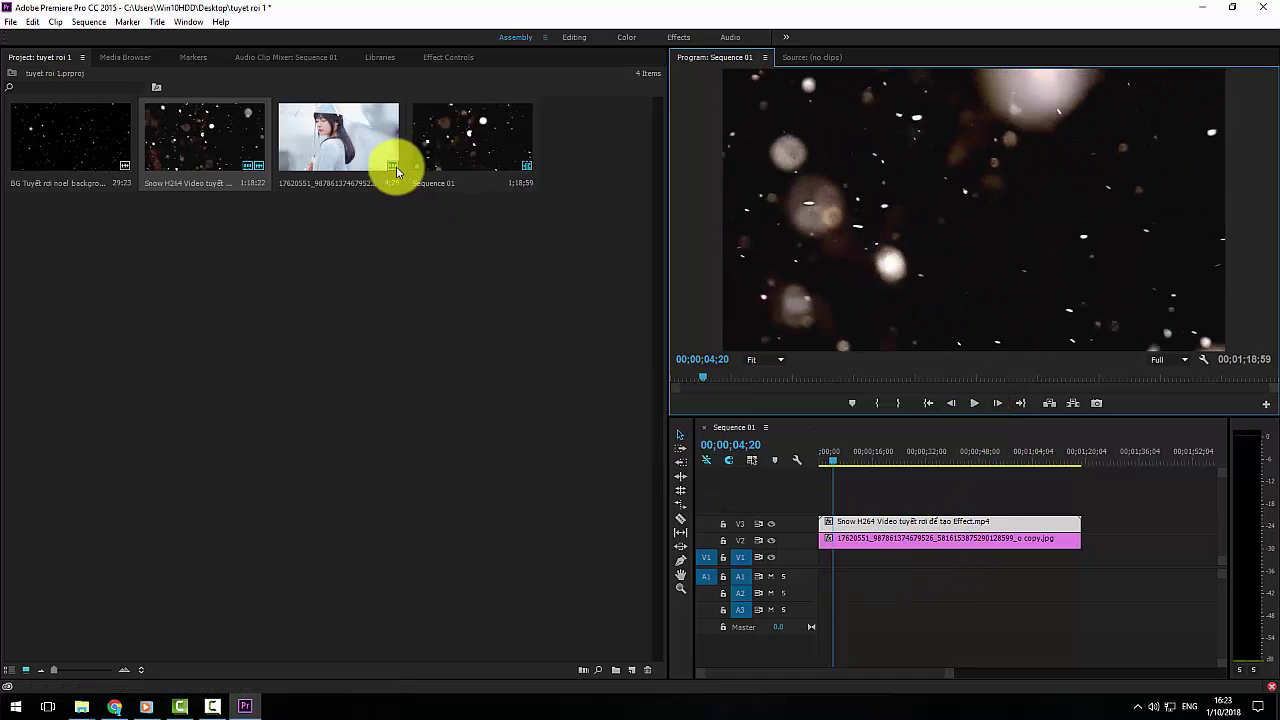
{"action": "left_click", "coordinate": [450, 59]}
{"action": "left_click", "coordinate": [188, 21]}
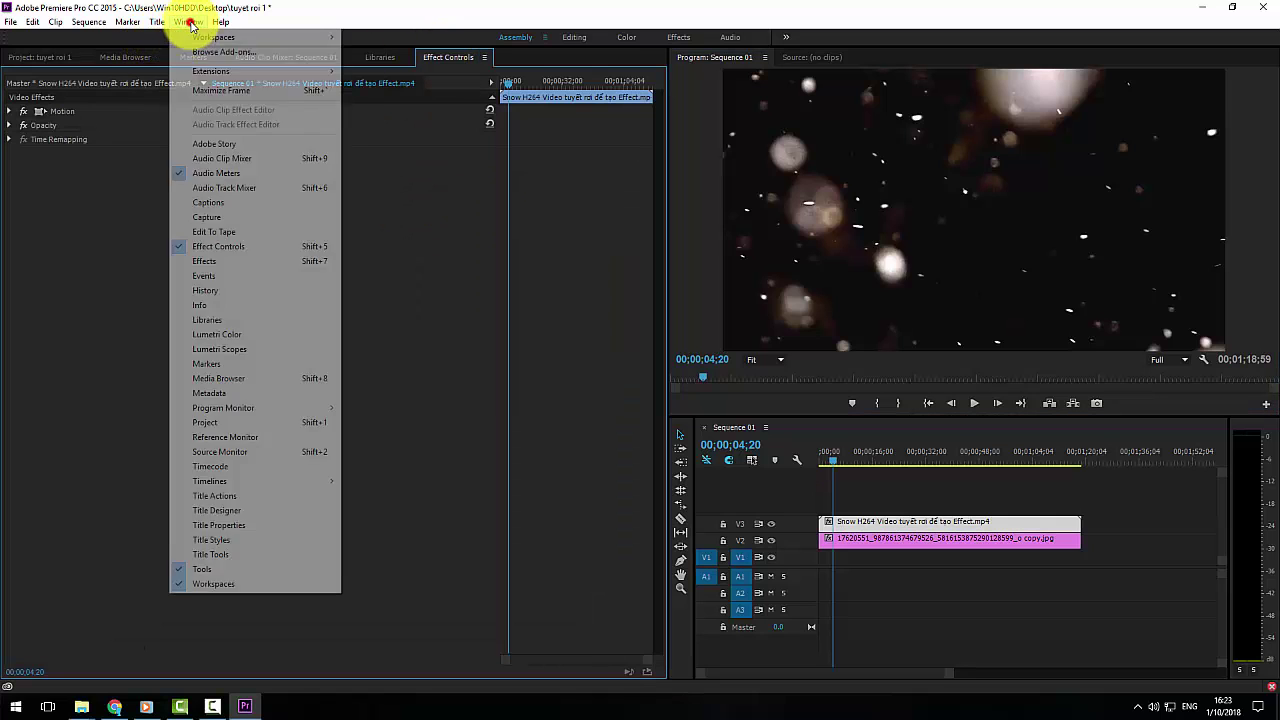
{"action": "left_click", "coordinate": [218, 250]}
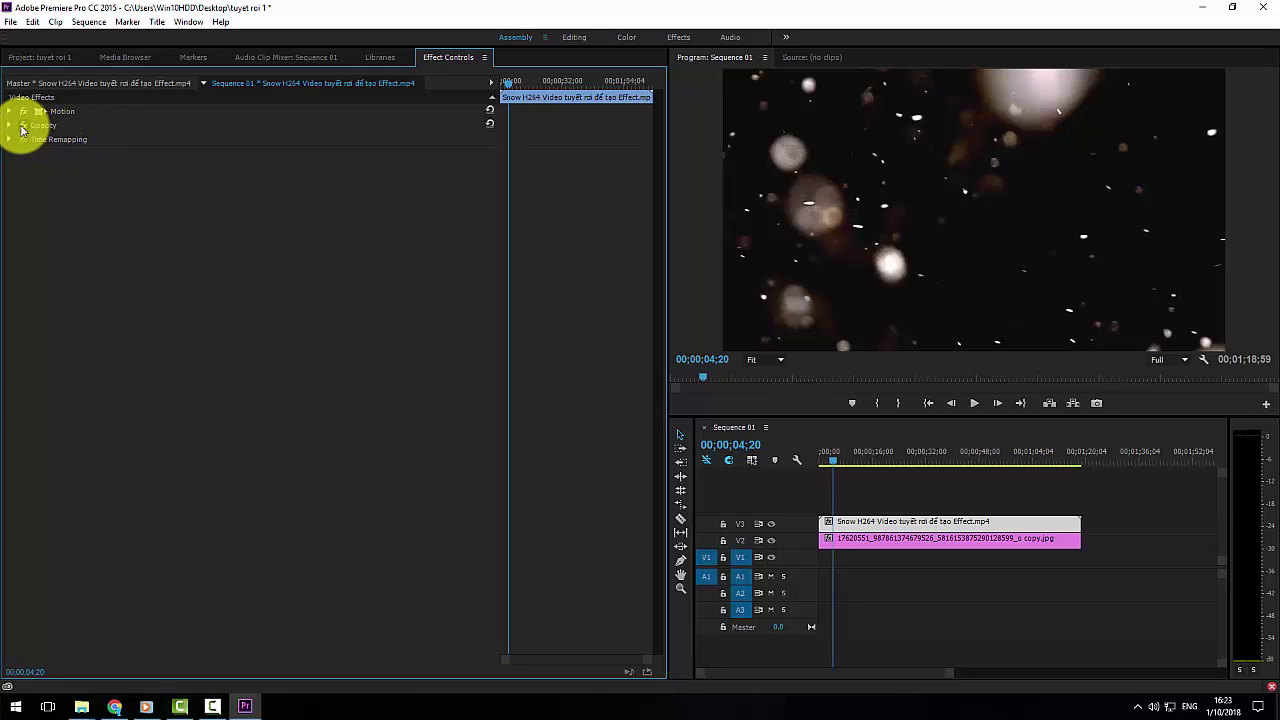
{"action": "left_click", "coordinate": [9, 126]}
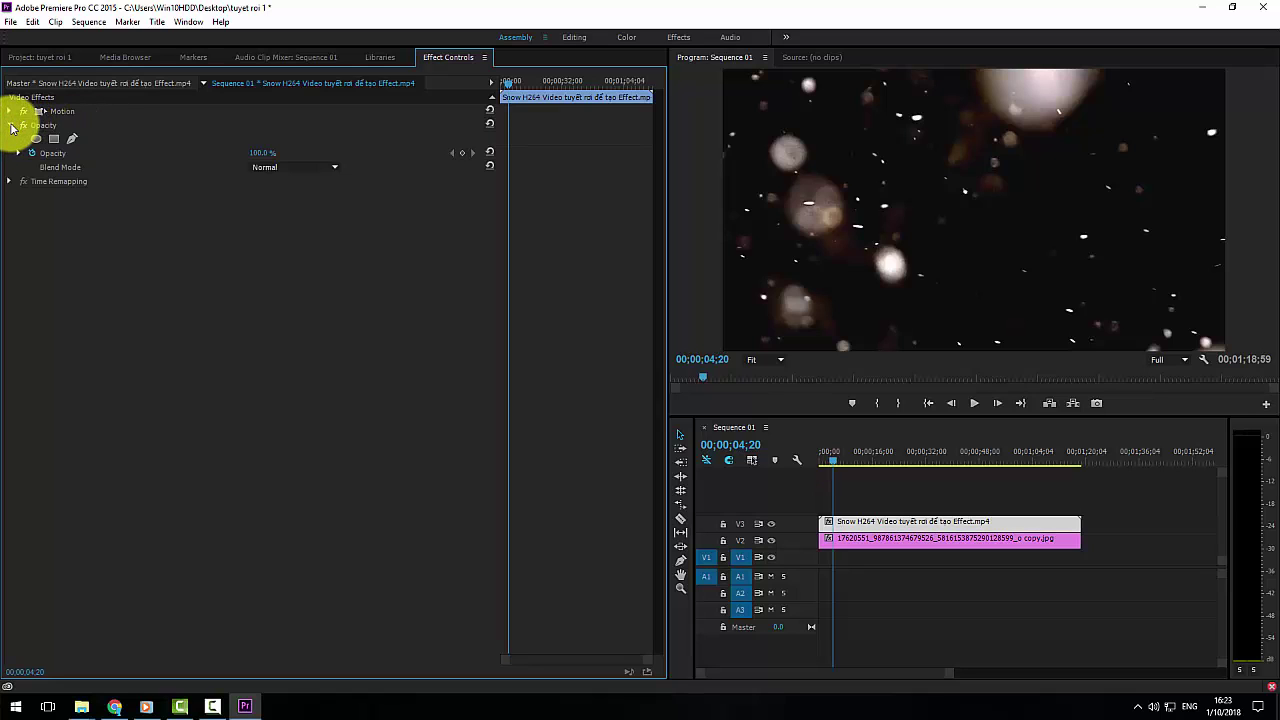
{"action": "left_click", "coordinate": [299, 166]}
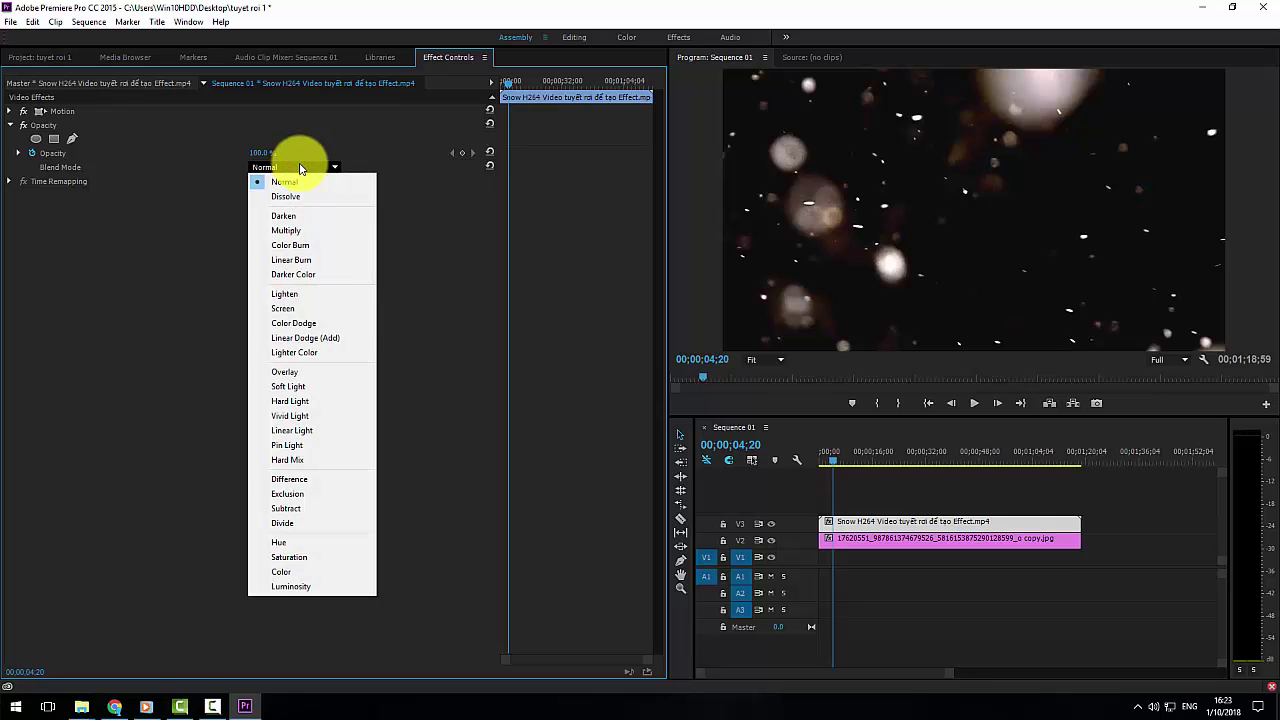
{"action": "left_click", "coordinate": [298, 313]}
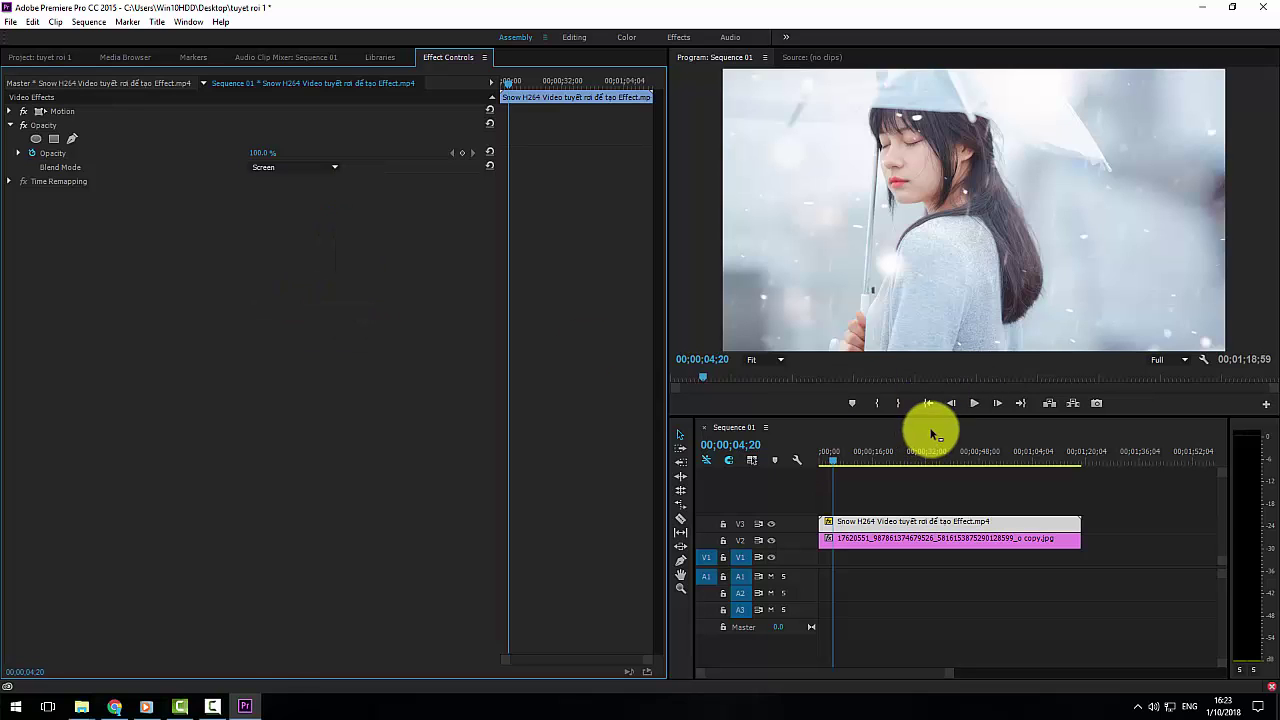
Preview the blended sequence from the start, then switch off track V3's output
{"action": "left_click_drag", "start_coordinate": [833, 461], "coordinate": [800, 466]}
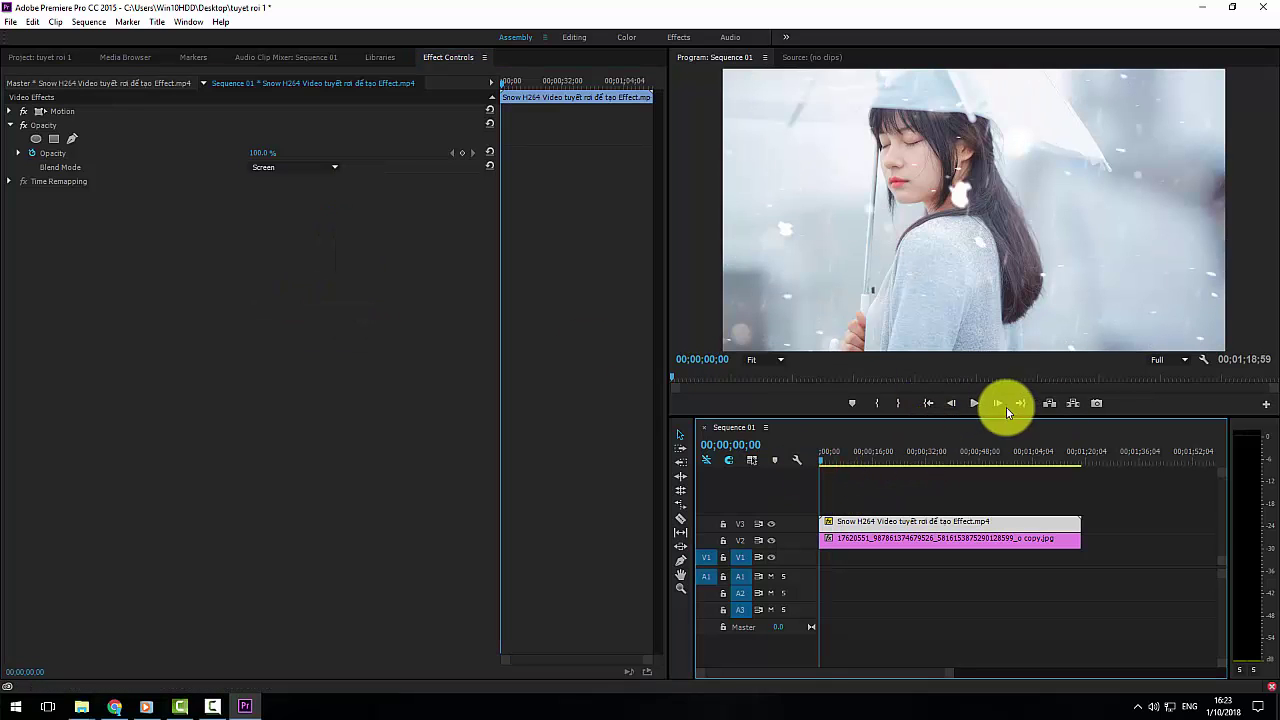
{"action": "left_click", "coordinate": [973, 406]}
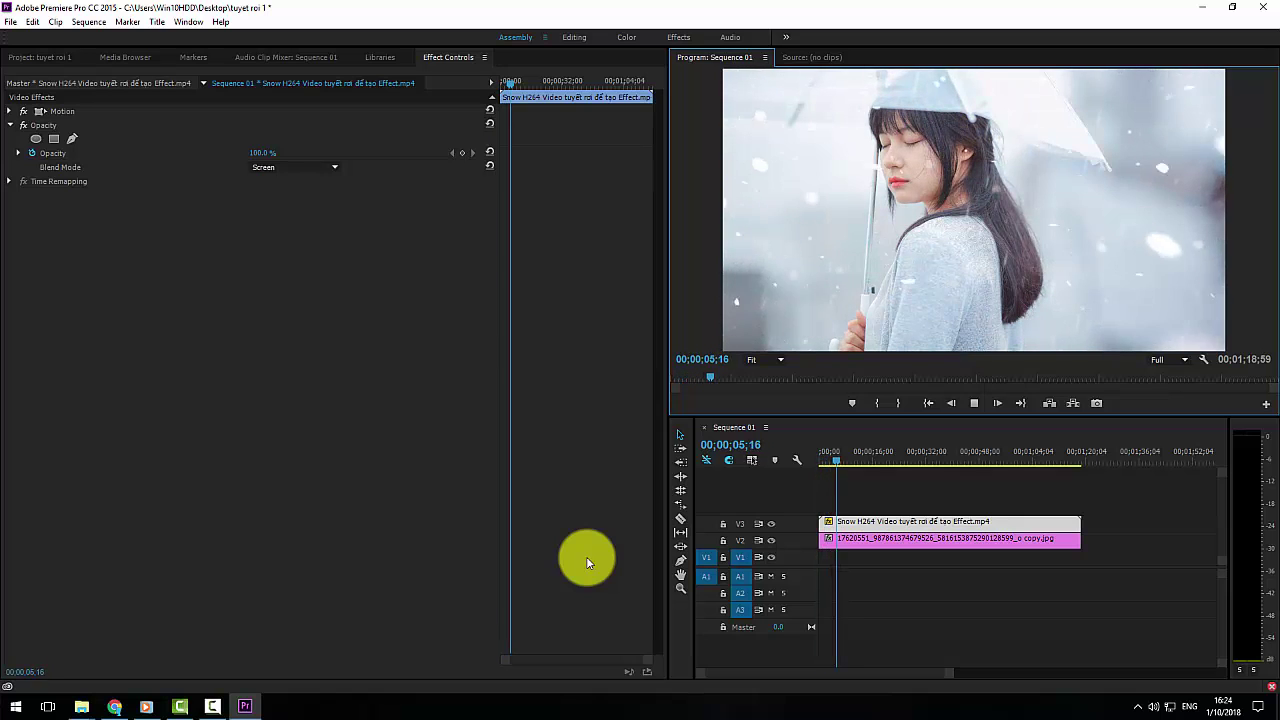
{"action": "left_click", "coordinate": [981, 407]}
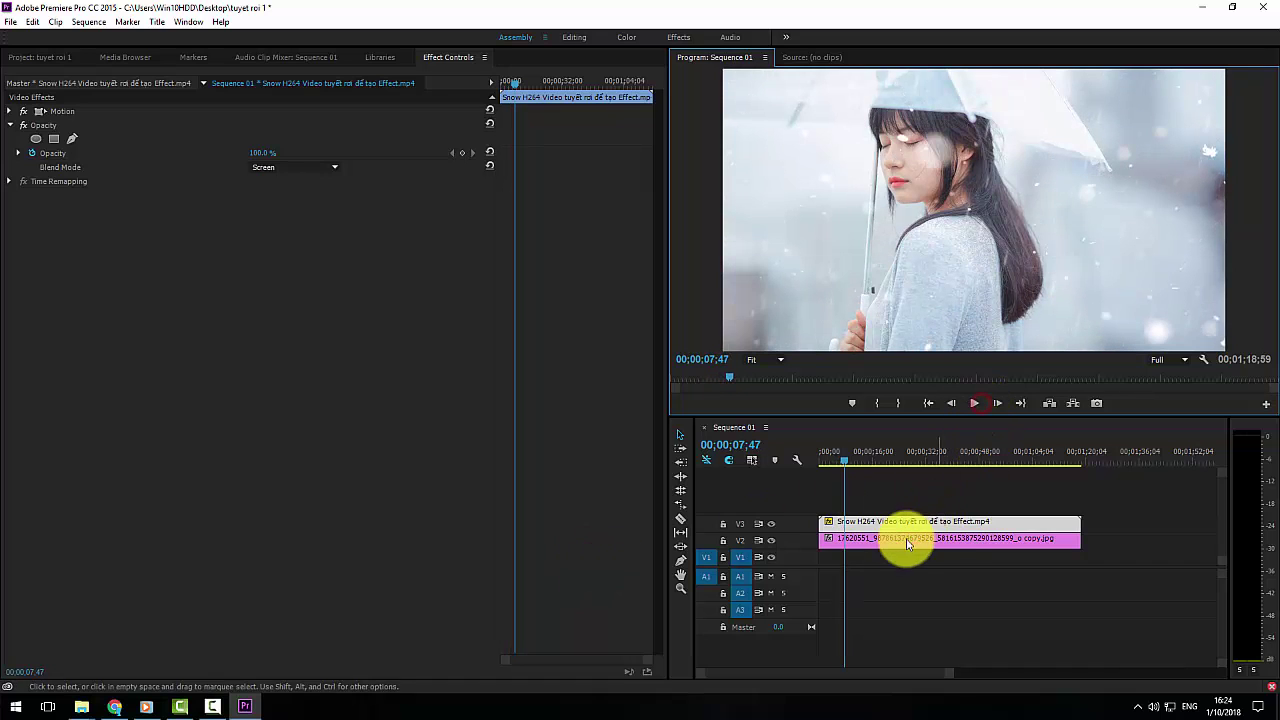
{"action": "left_click", "coordinate": [772, 524]}
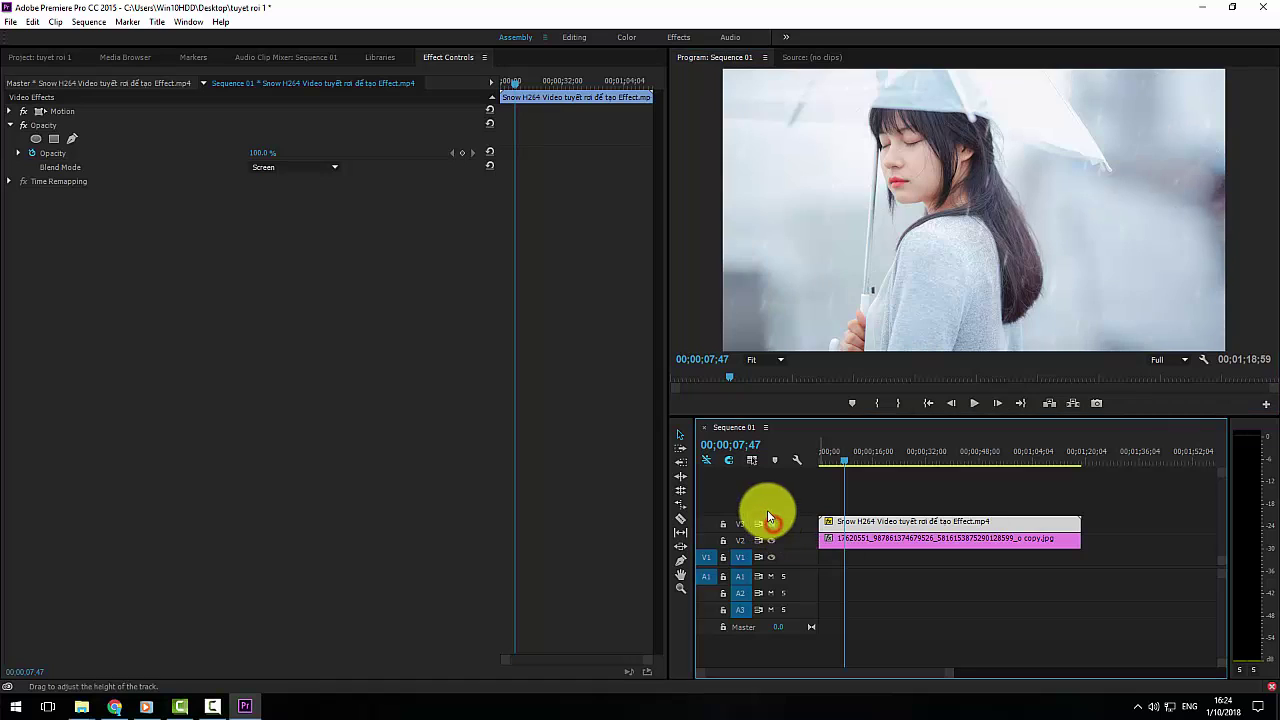
{"action": "left_click", "coordinate": [43, 57]}
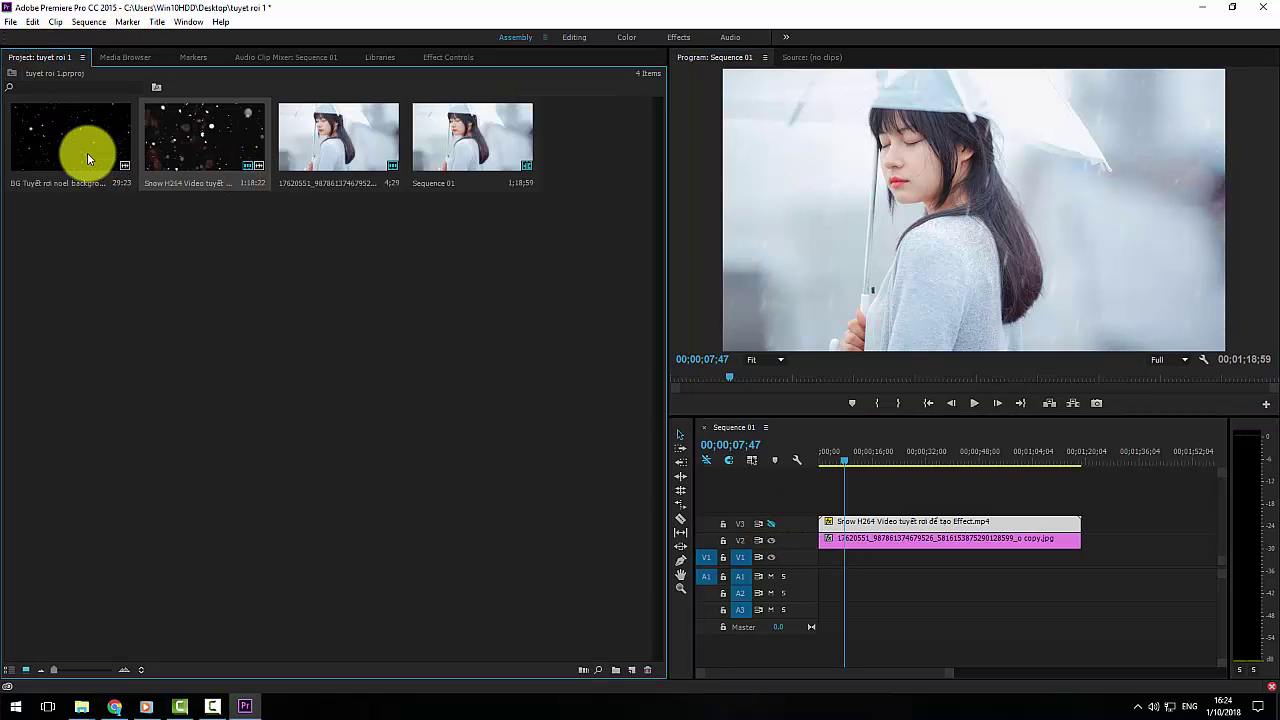
Add the noel snow background clip on track V4 with Screen blend mode
{"action": "left_click_drag", "start_coordinate": [87, 152], "coordinate": [818, 505]}
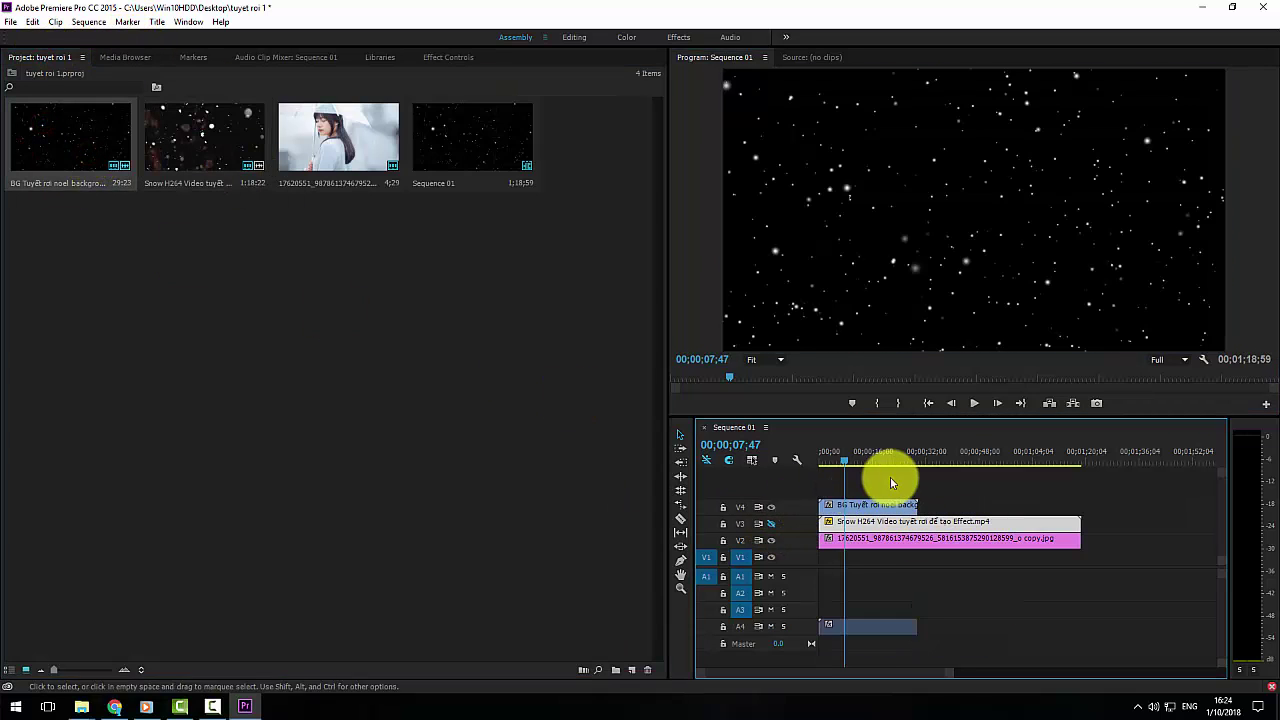
{"action": "left_click", "coordinate": [446, 58]}
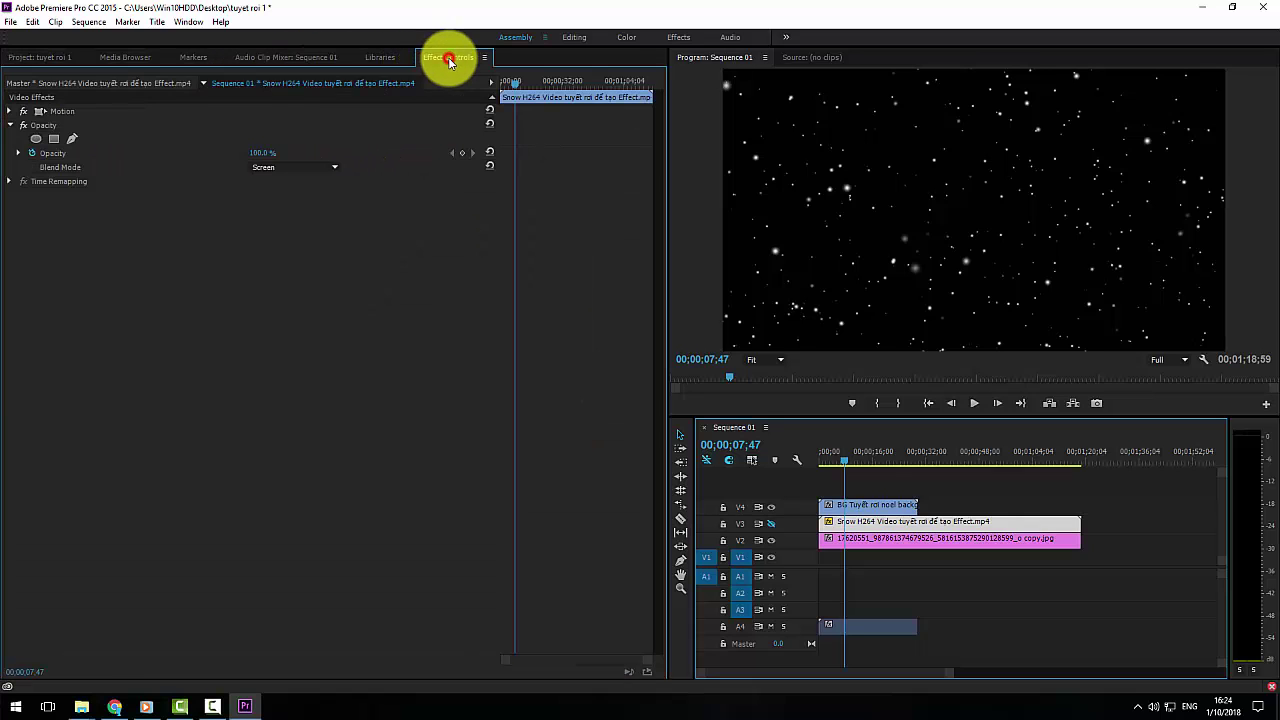
{"action": "left_click", "coordinate": [885, 510]}
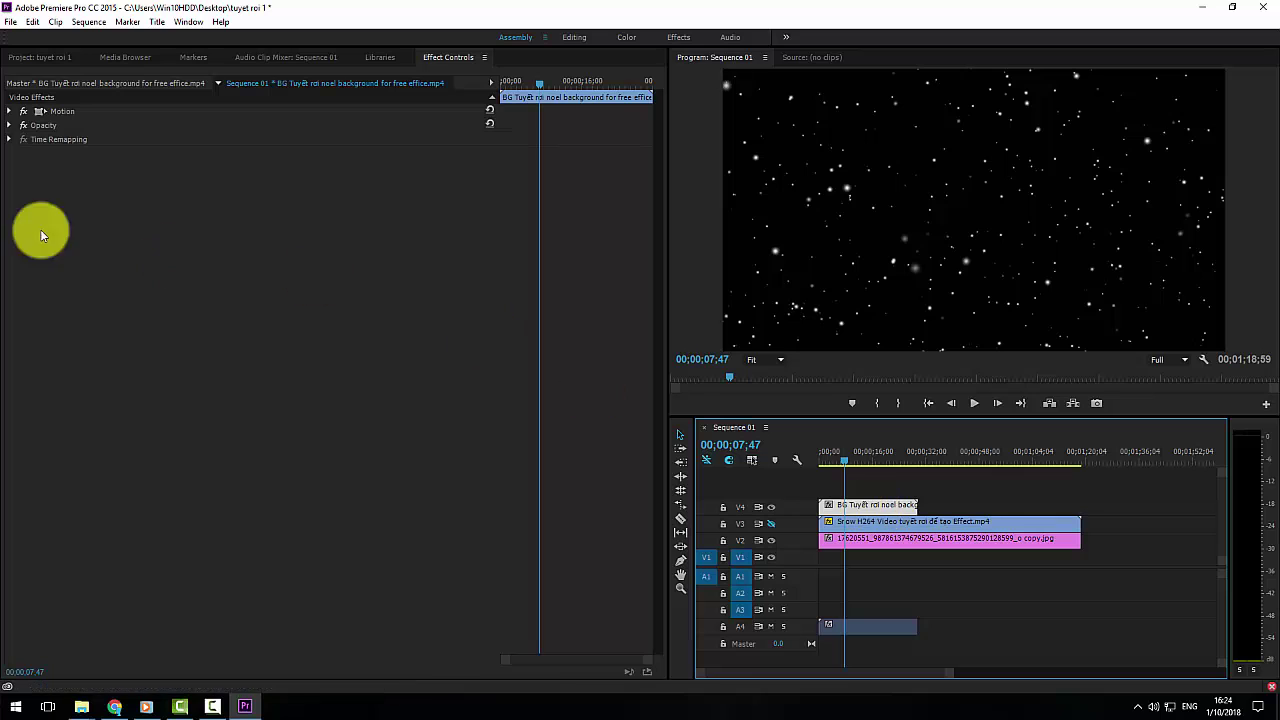
{"action": "left_click", "coordinate": [9, 125]}
{"action": "left_click", "coordinate": [280, 167]}
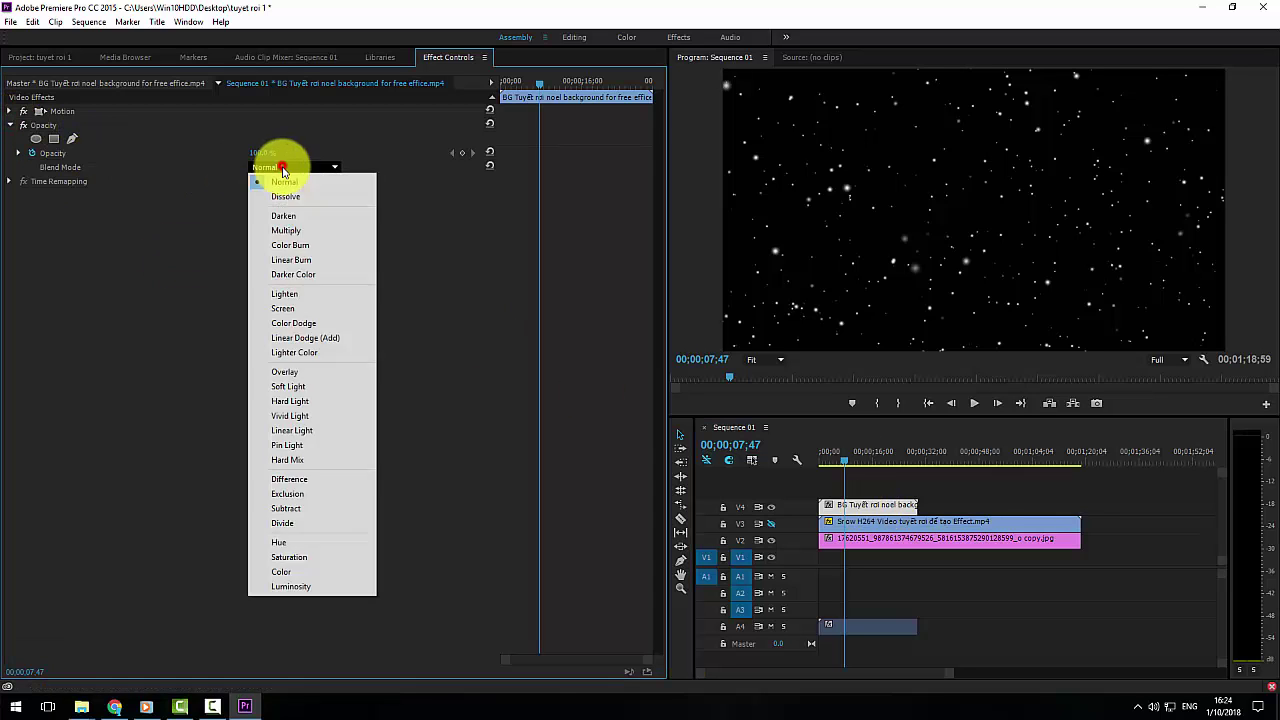
{"action": "left_click", "coordinate": [320, 308]}
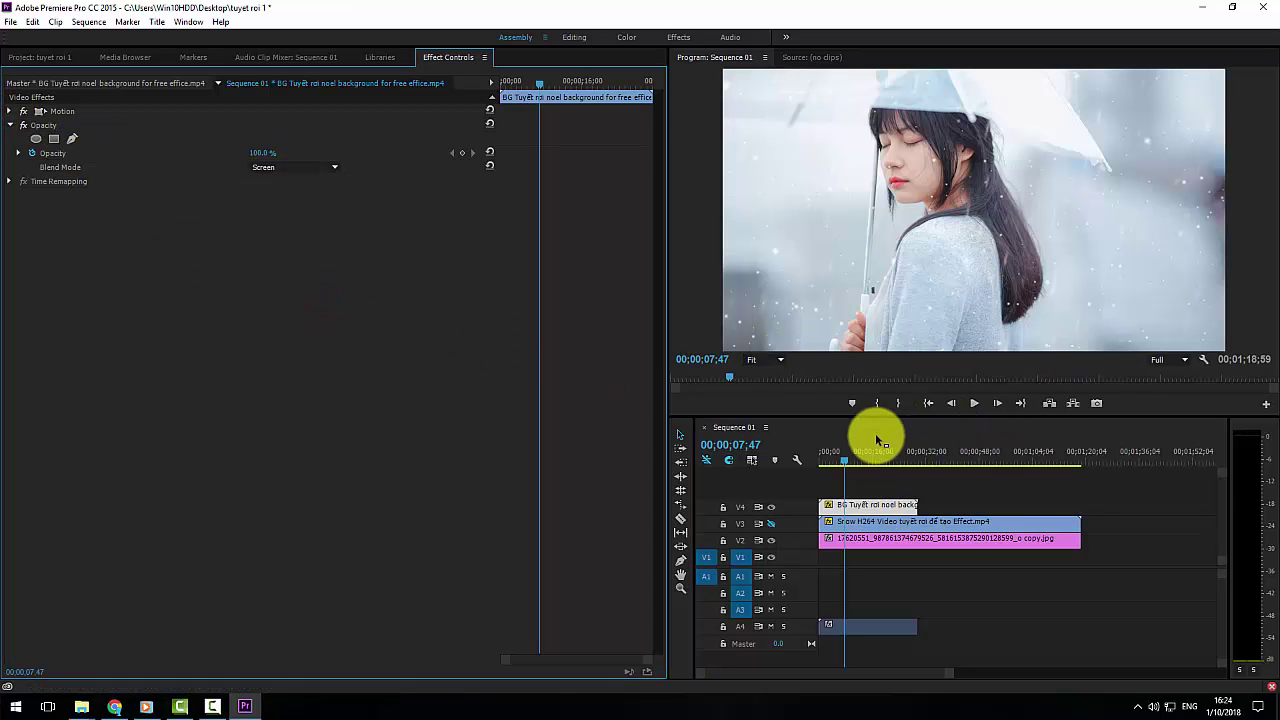
{"action": "left_click_drag", "start_coordinate": [829, 455], "coordinate": [803, 460]}
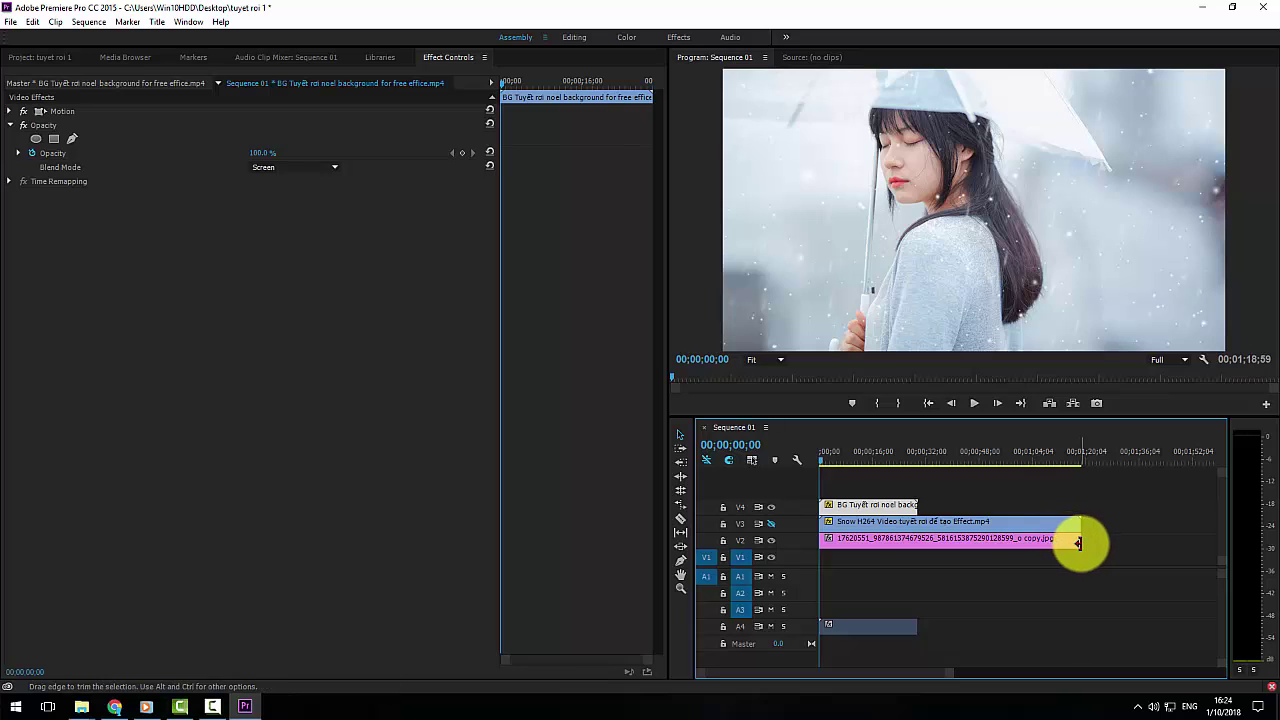
Shorten the photo to the background clip's end, preview, then show V3 and hide V4
{"action": "left_click_drag", "start_coordinate": [1078, 543], "coordinate": [917, 543]}
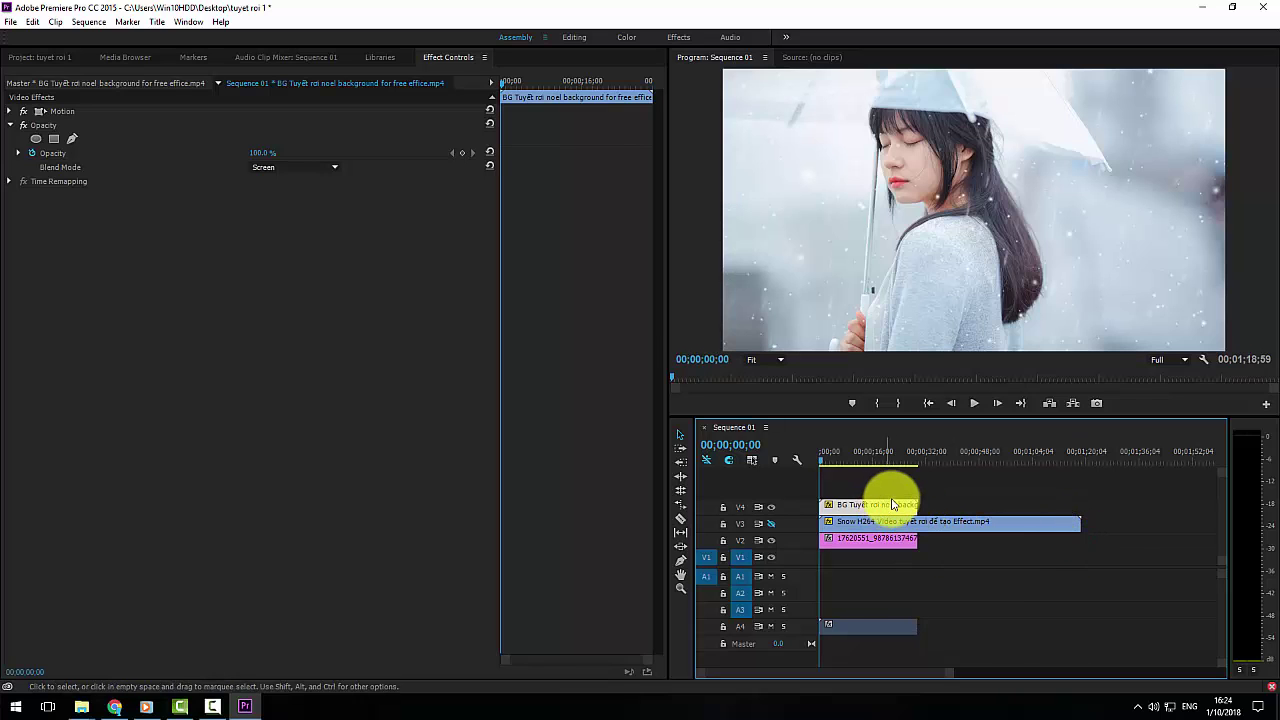
{"action": "left_click", "coordinate": [873, 505]}
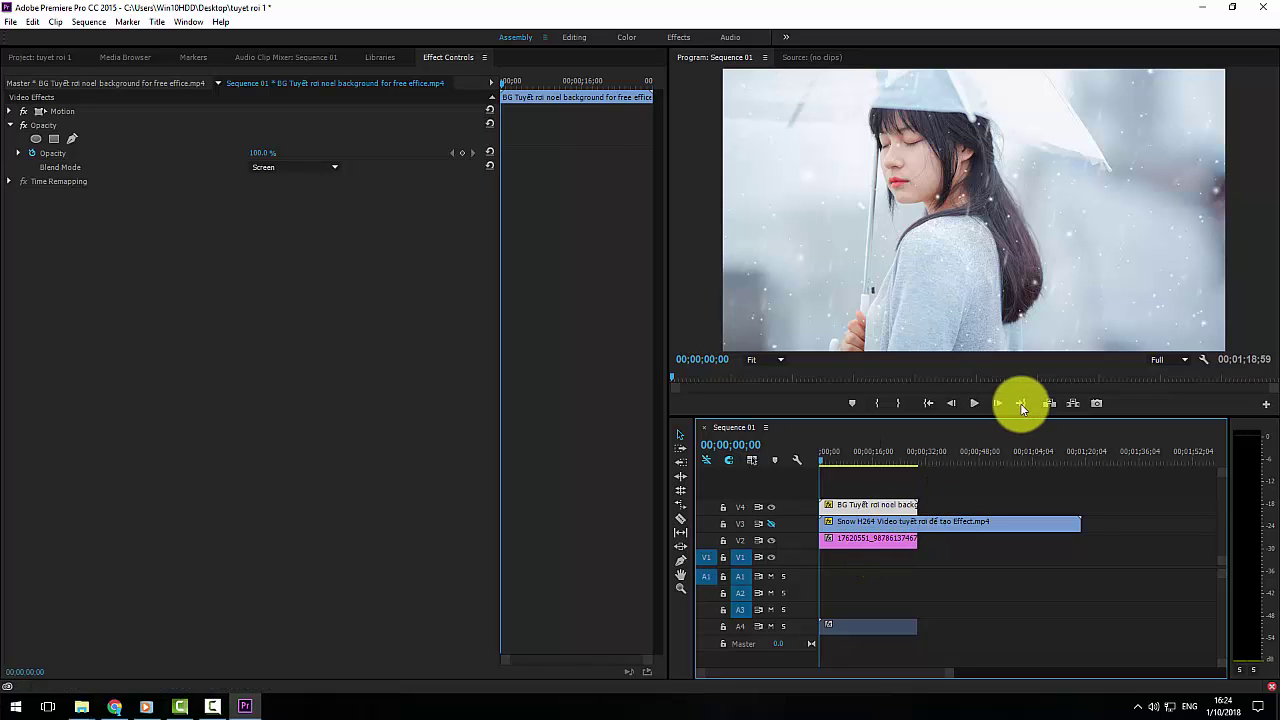
{"action": "left_click", "coordinate": [973, 403]}
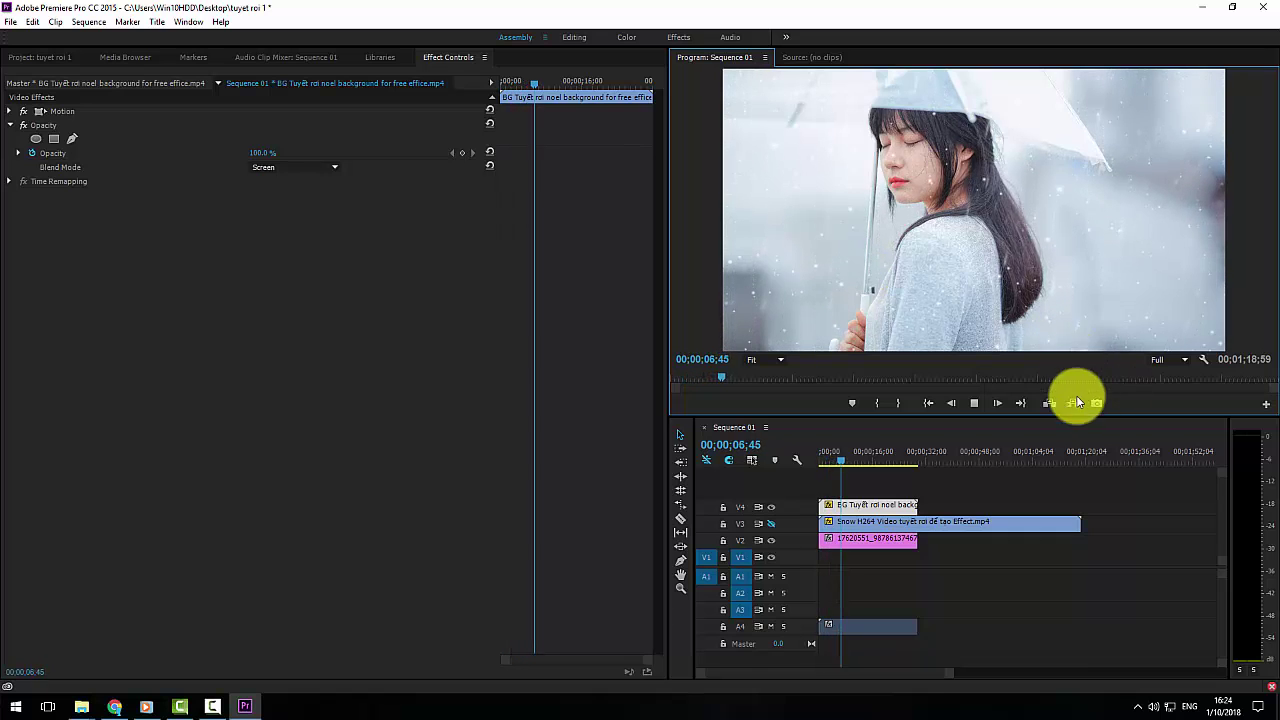
{"action": "left_click", "coordinate": [972, 404]}
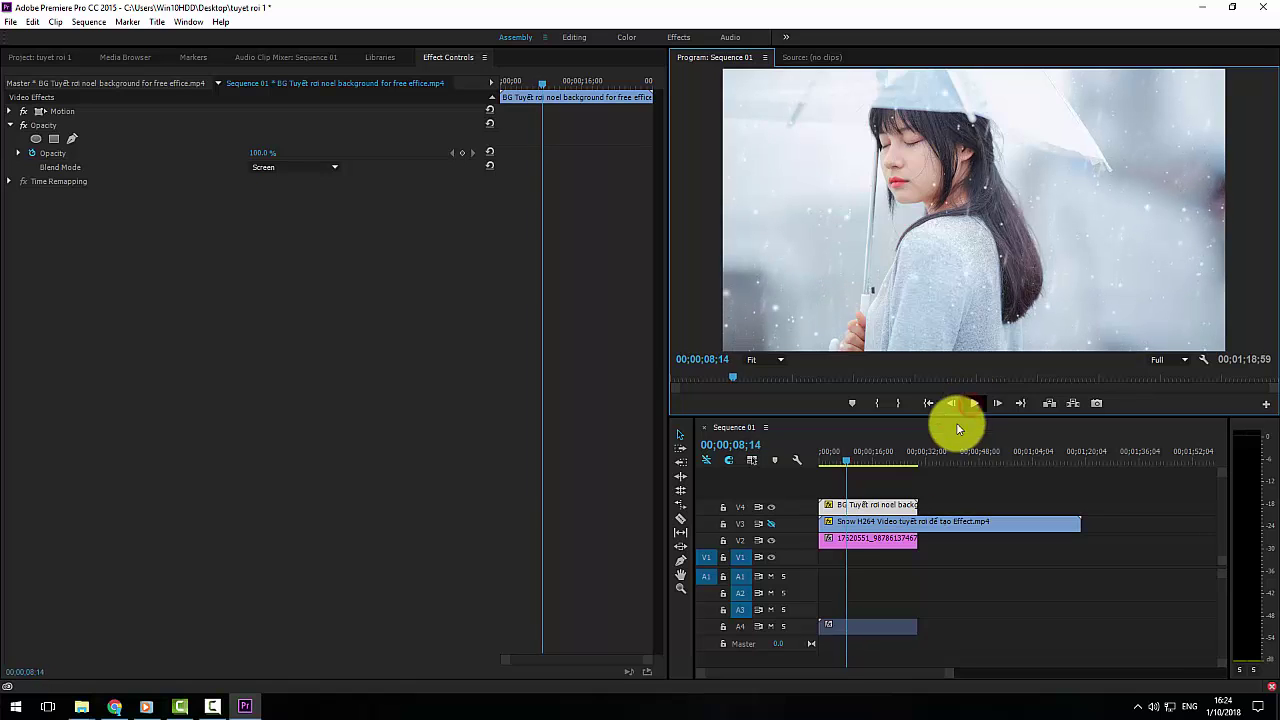
{"action": "left_click", "coordinate": [771, 524]}
{"action": "left_click", "coordinate": [771, 507]}
Extend the photo back to the Snow H264 clip's end, delete the V4 background clip, and preview
{"action": "left_click_drag", "start_coordinate": [922, 545], "coordinate": [1080, 545]}
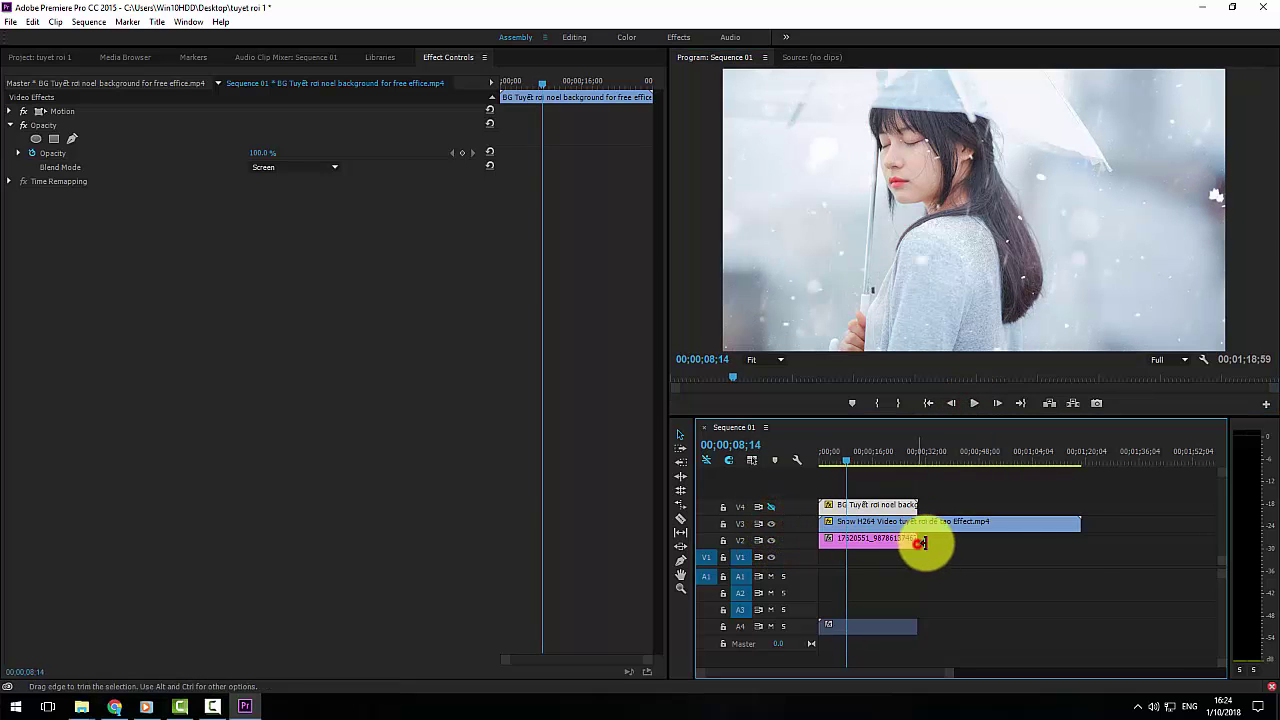
{"action": "left_click", "coordinate": [1060, 541]}
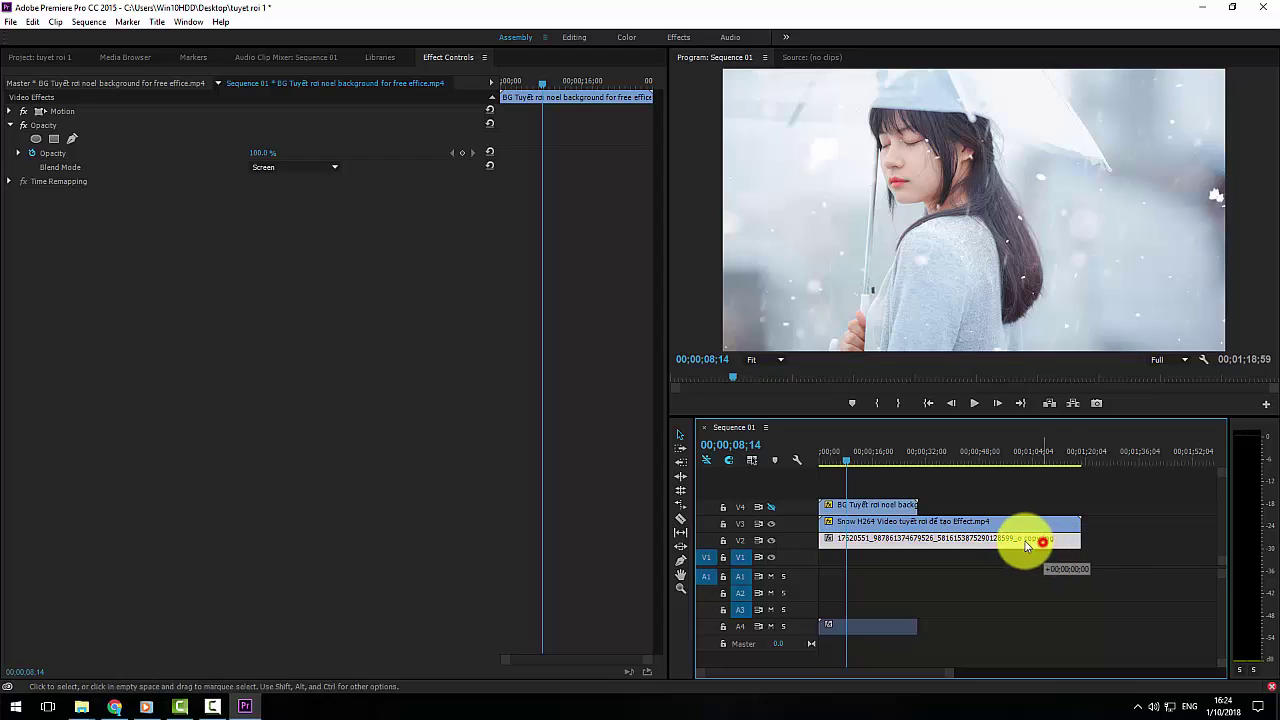
{"action": "left_click", "coordinate": [976, 403]}
{"action": "left_click", "coordinate": [880, 513]}
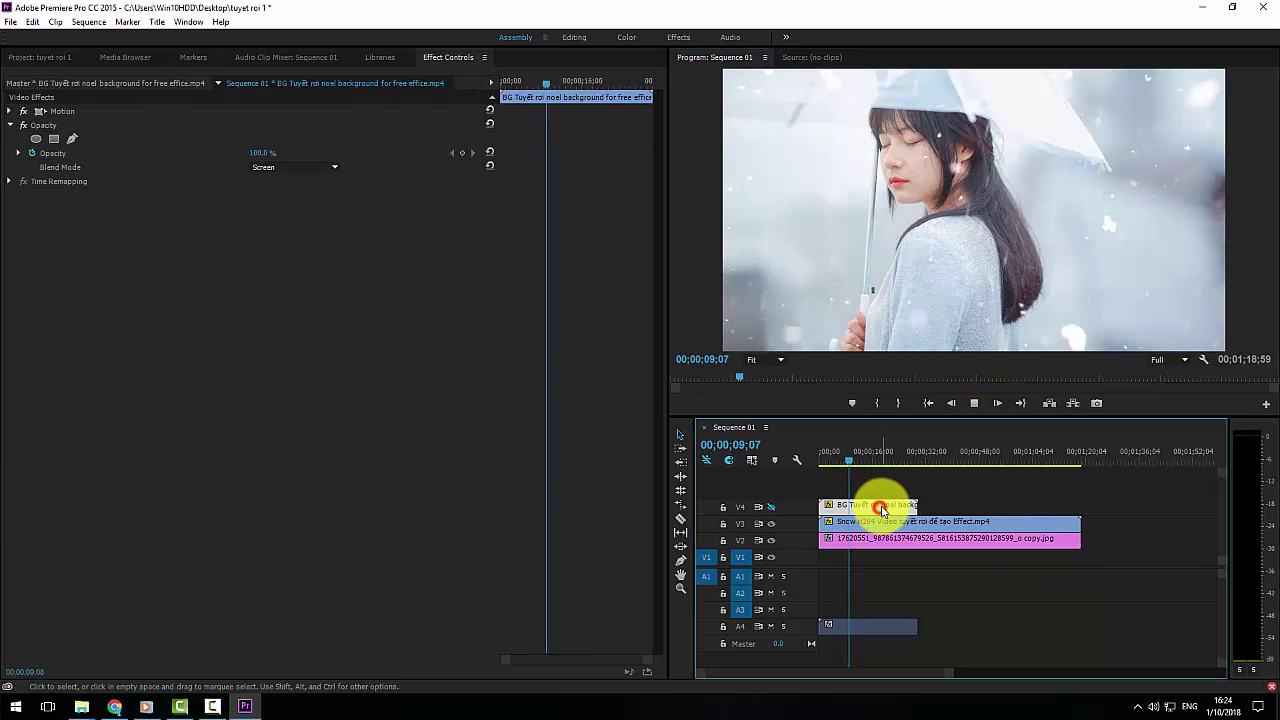
{"action": "key", "text": "Delete"}
{"action": "left_click", "coordinate": [928, 528]}
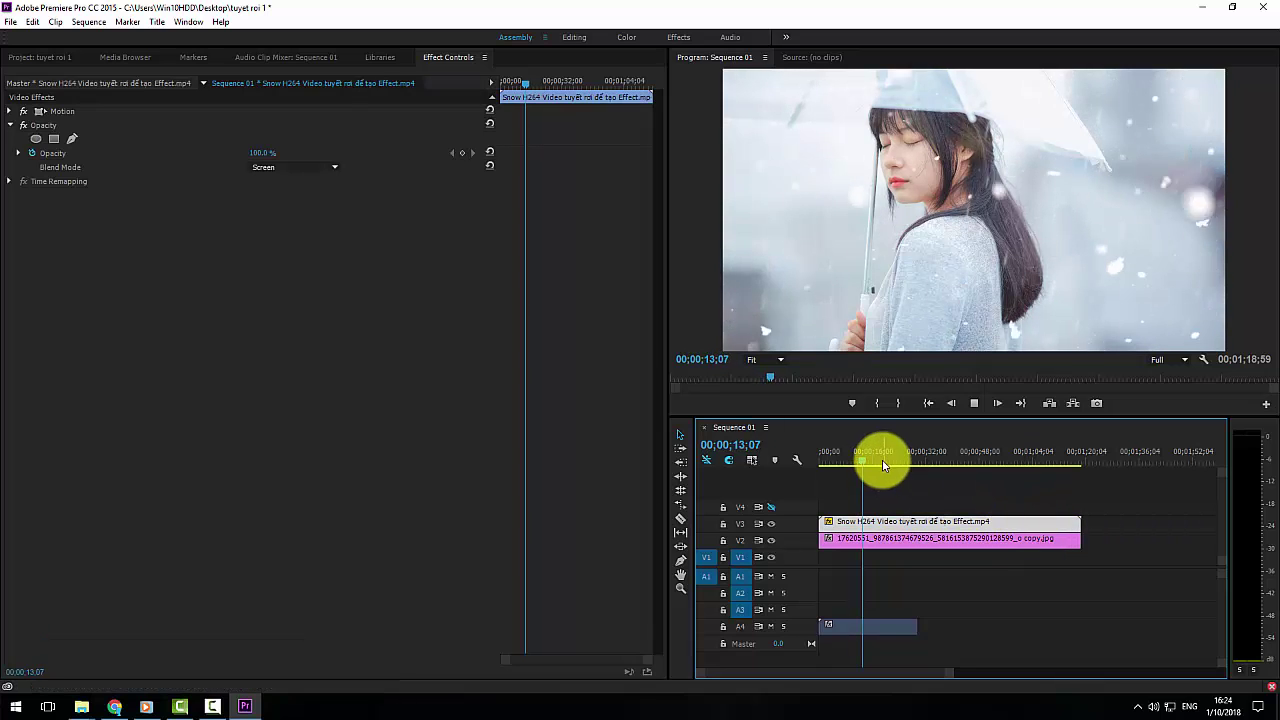
{"action": "left_click", "coordinate": [977, 406]}
Open the Export Media settings with H.264 format and bring up the output file name dialog
{"action": "left_click", "coordinate": [15, 25]}
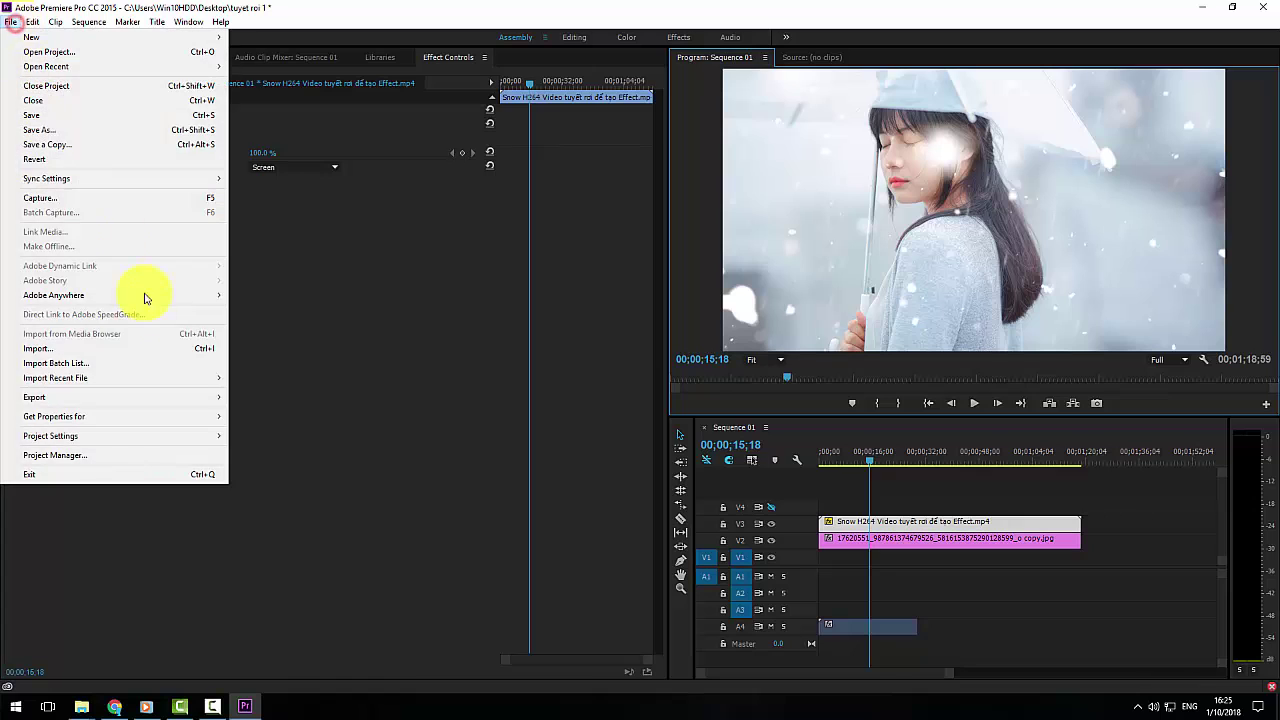
{"action": "mouse_move", "coordinate": [149, 397]}
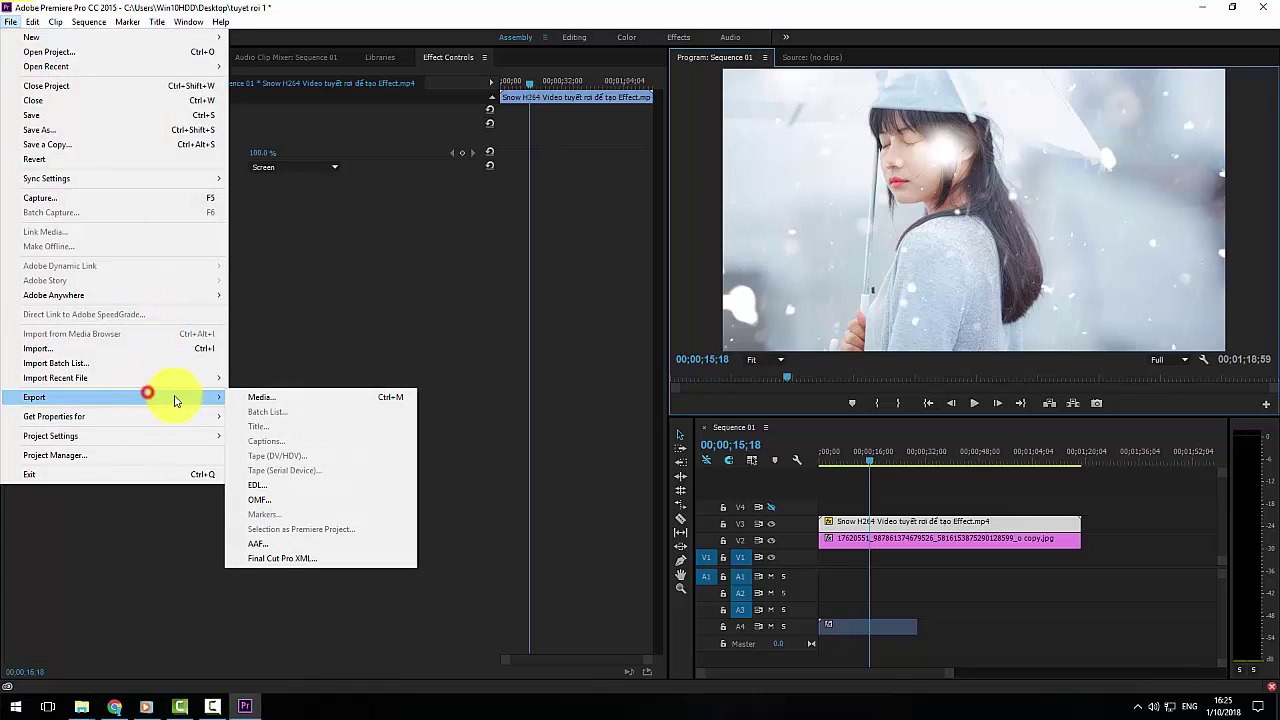
{"action": "left_click", "coordinate": [306, 401]}
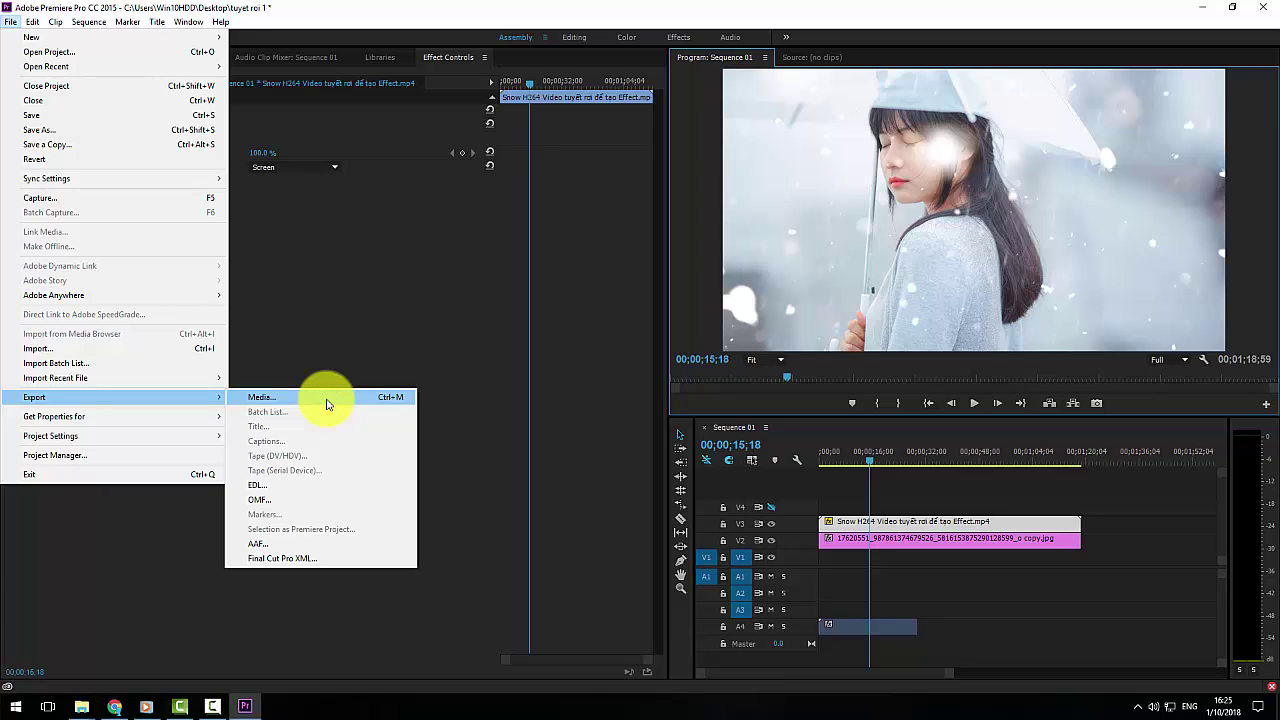
{"action": "left_click", "coordinate": [326, 400]}
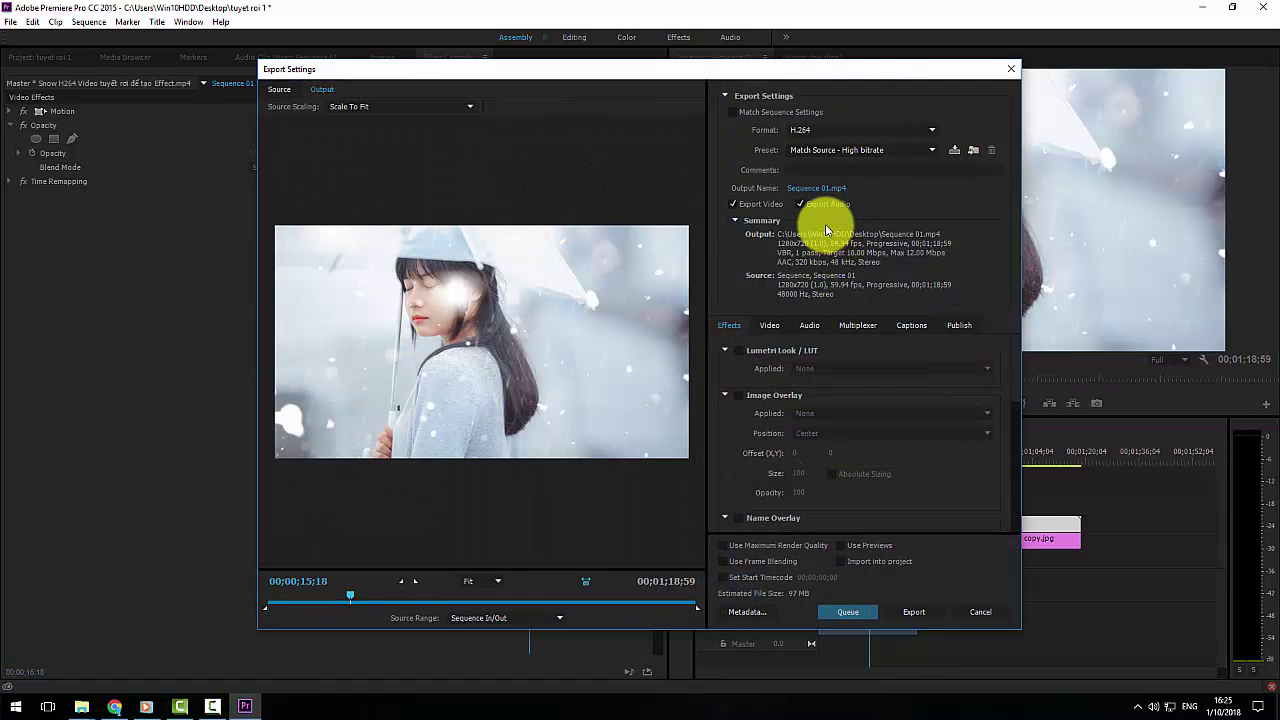
{"action": "left_click", "coordinate": [823, 129]}
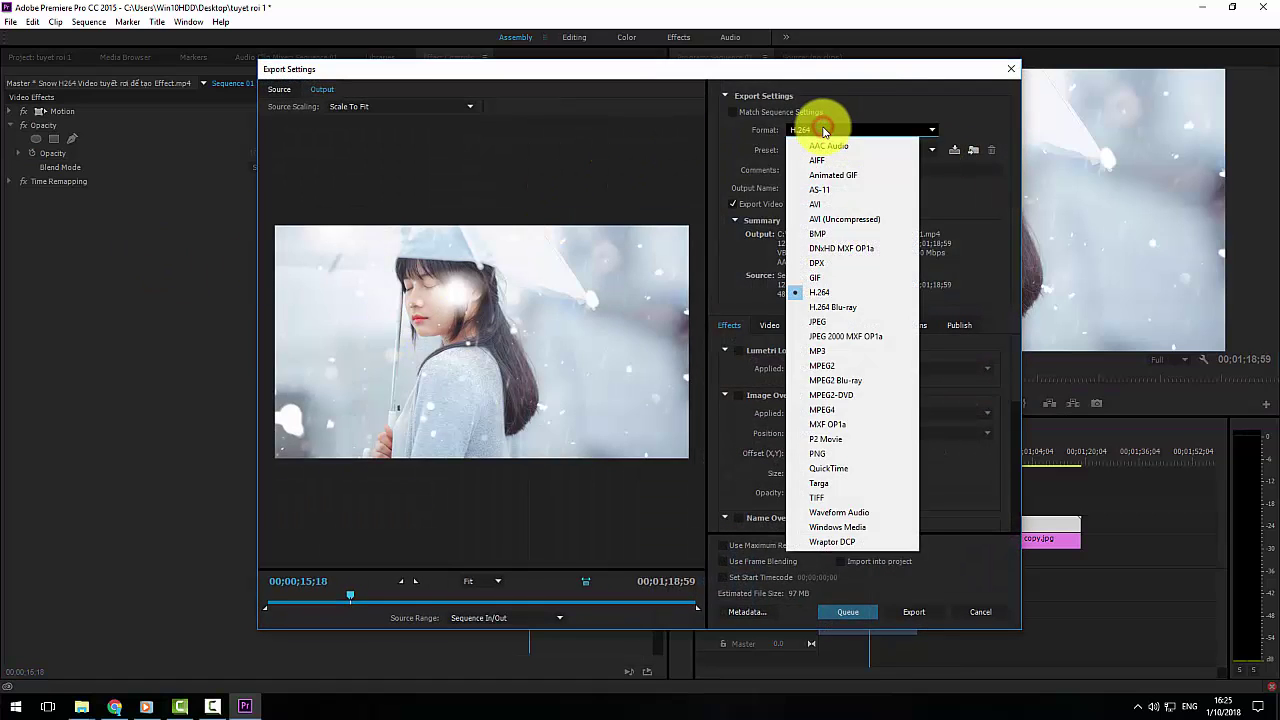
{"action": "left_click", "coordinate": [828, 293]}
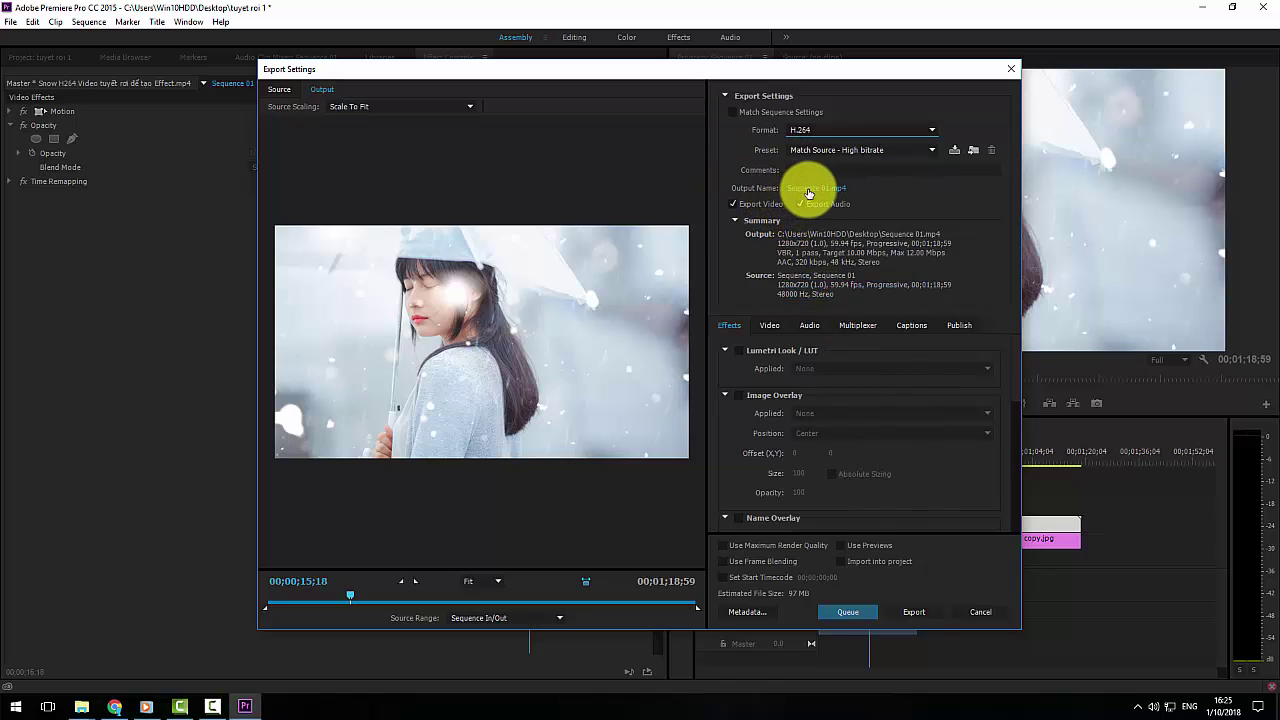
{"action": "left_click", "coordinate": [811, 190]}
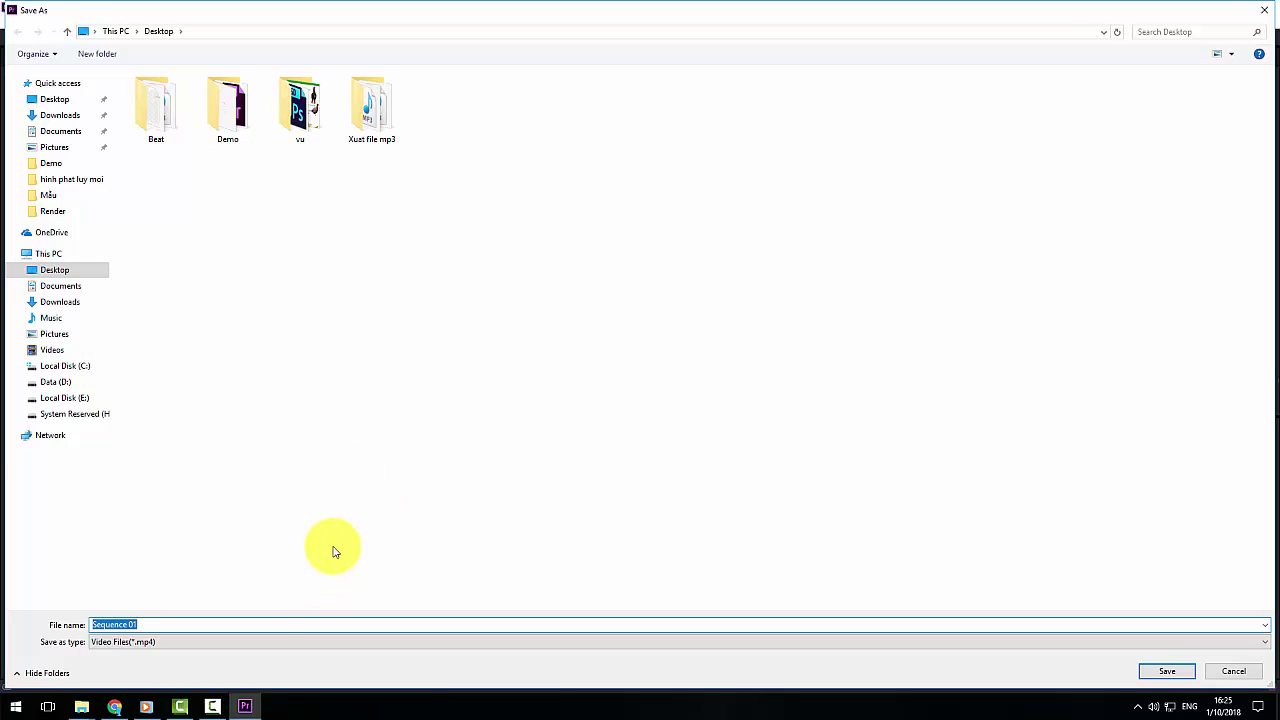
Save the export as tuyet roi ok 1.mp4 on the Desktop with Export Audio turned off
{"action": "type", "text": "tuyet roi"}
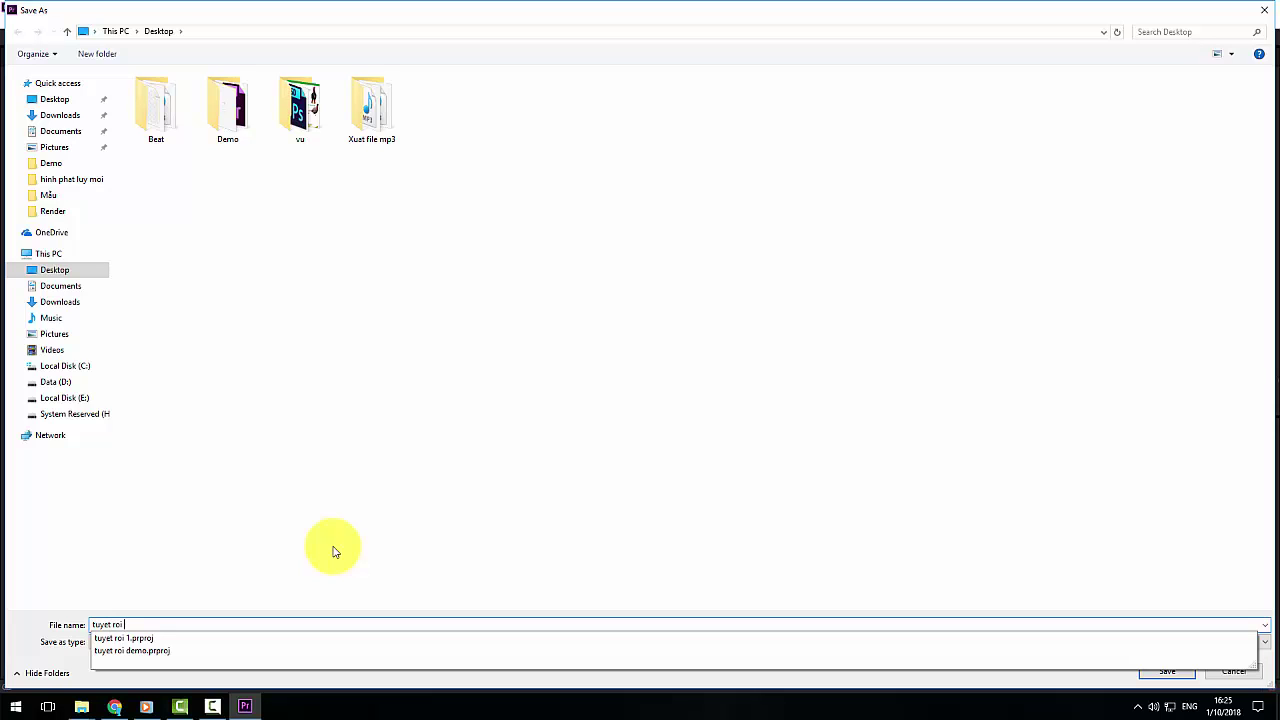
{"action": "type", "text": "ok 1"}
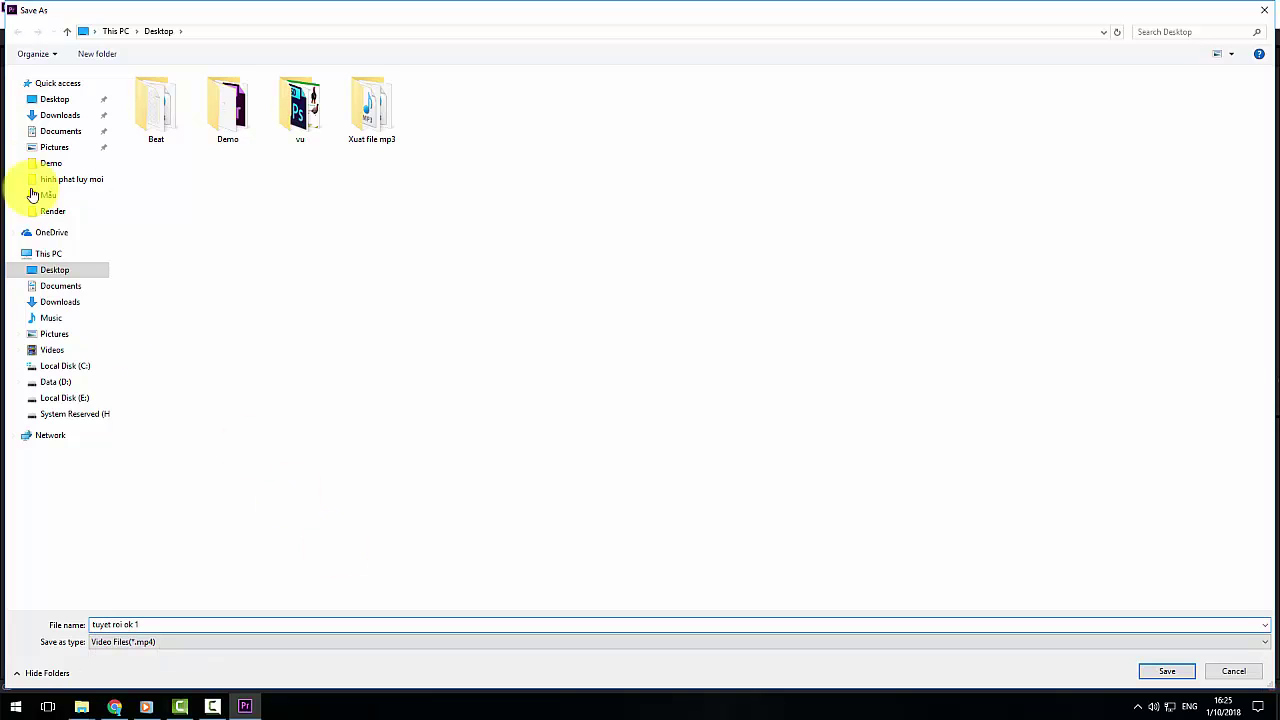
{"action": "left_click", "coordinate": [54, 270]}
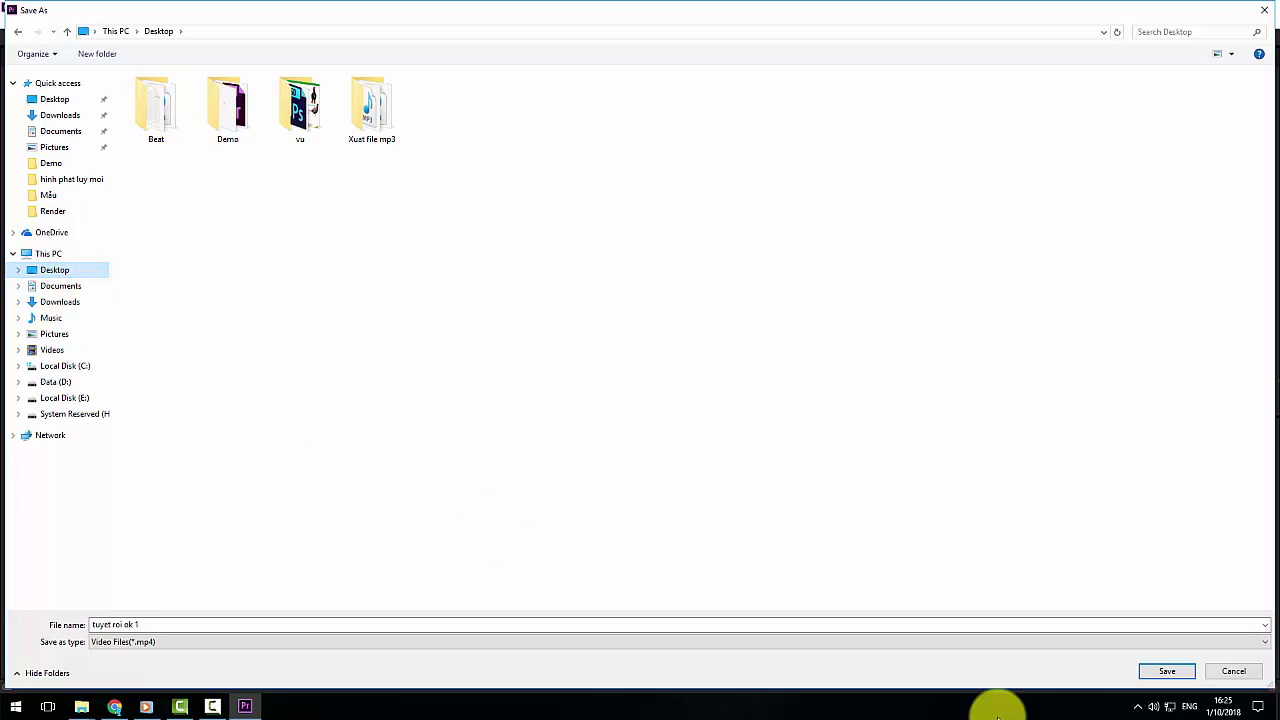
{"action": "left_click", "coordinate": [1172, 672]}
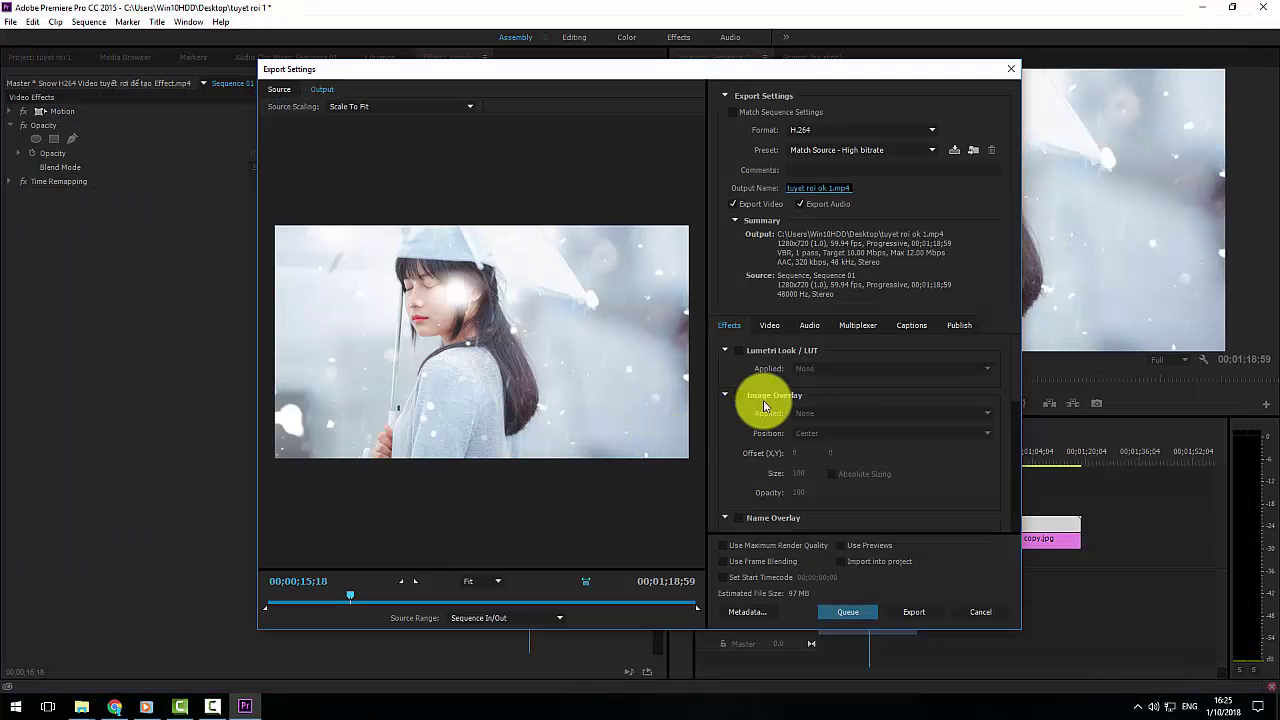
{"action": "left_click", "coordinate": [800, 204]}
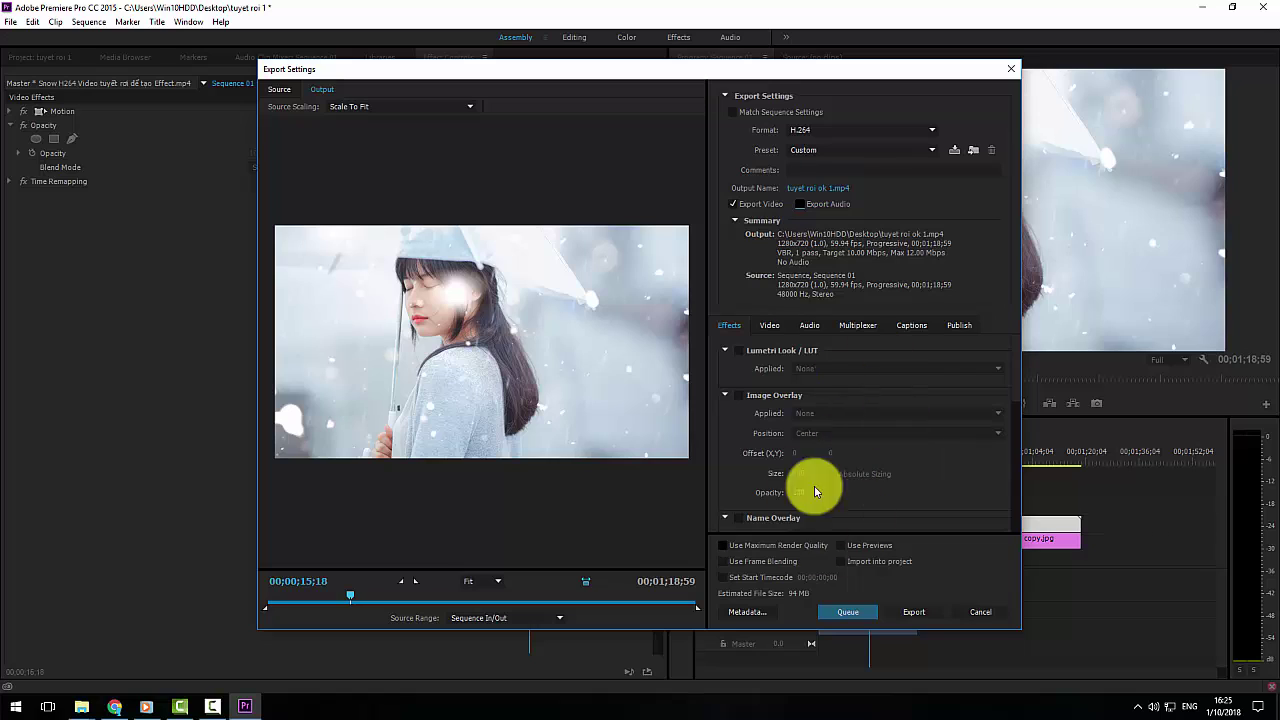
Export Sequence 01 to tuyet roi ok 1.mp4 and wait for encoding to finish
{"action": "left_click", "coordinate": [916, 614]}
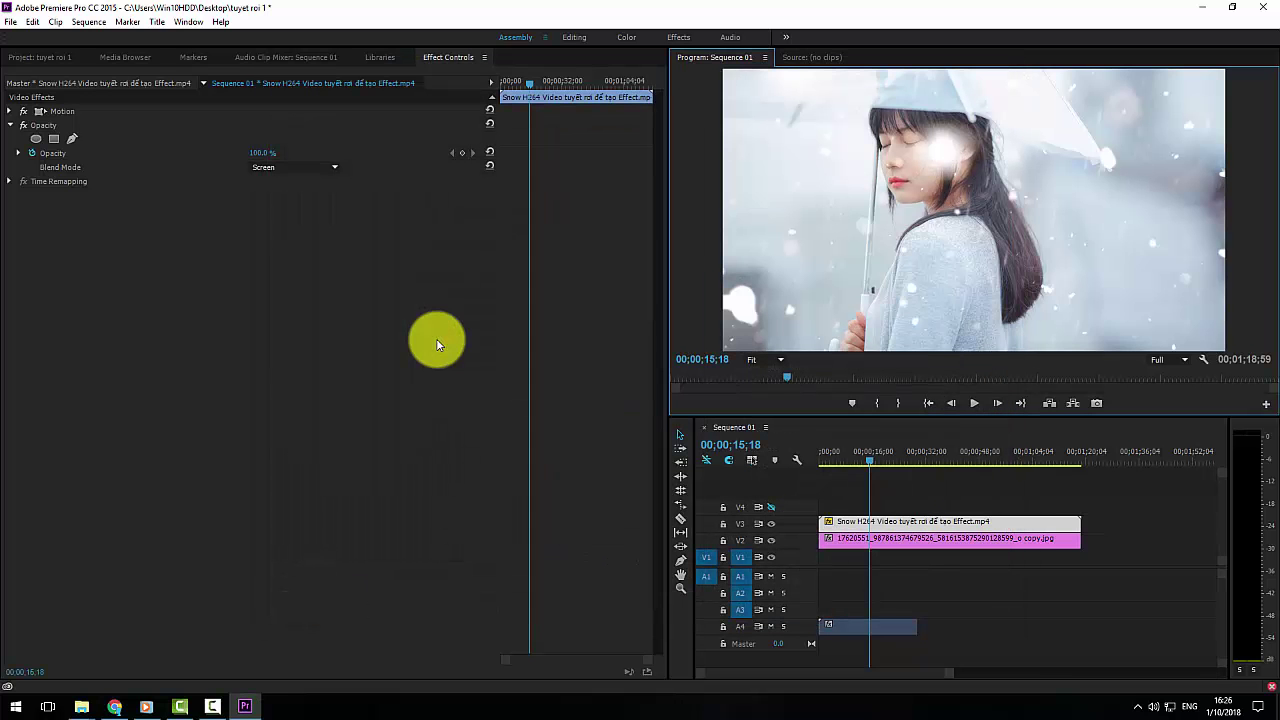
Minimize Premiere, refresh the desktop, and open the exported tuyet roi ok 1 video
{"action": "left_click", "coordinate": [1206, 10]}
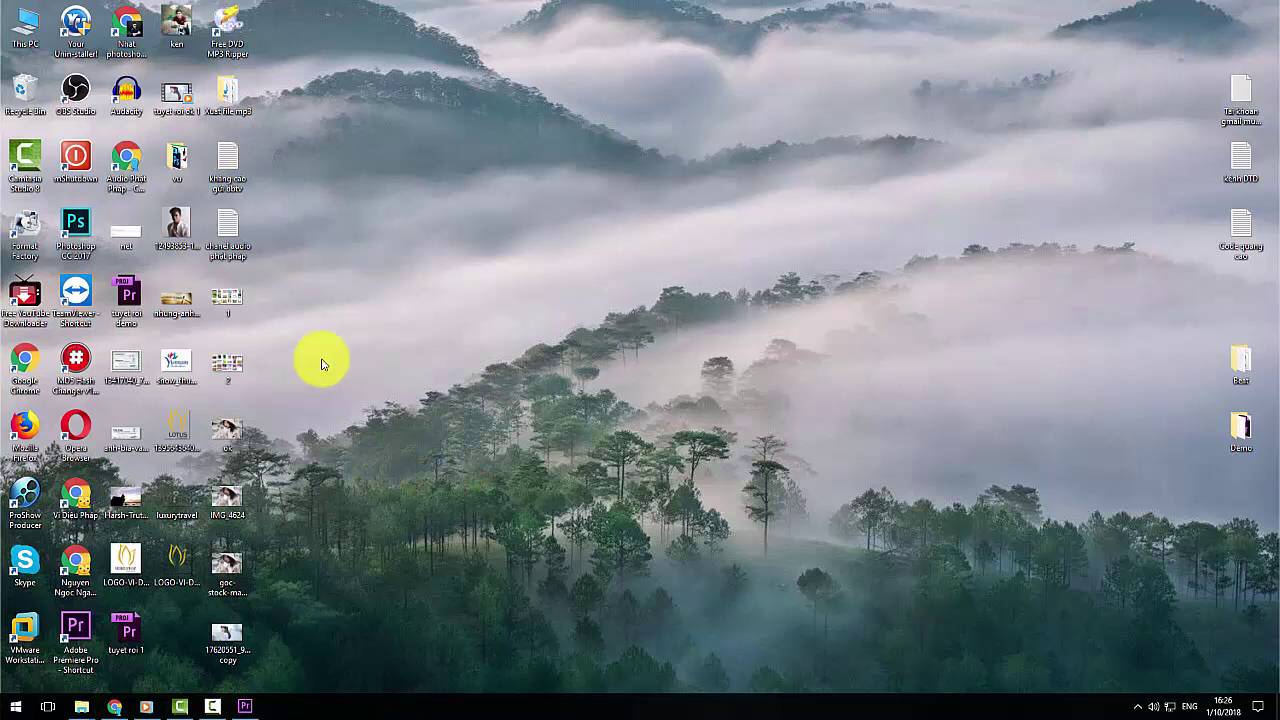
{"action": "right_click", "coordinate": [440, 206]}
{"action": "left_click", "coordinate": [471, 244]}
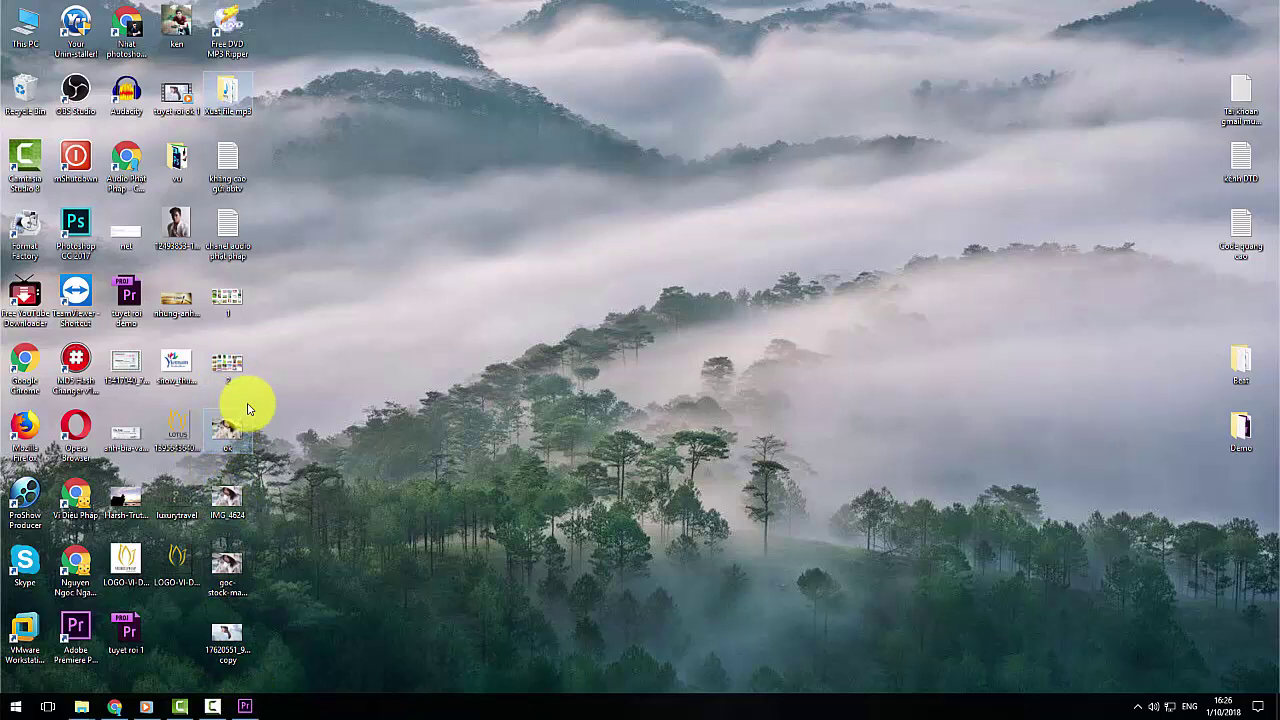
{"action": "double_click", "coordinate": [181, 96]}
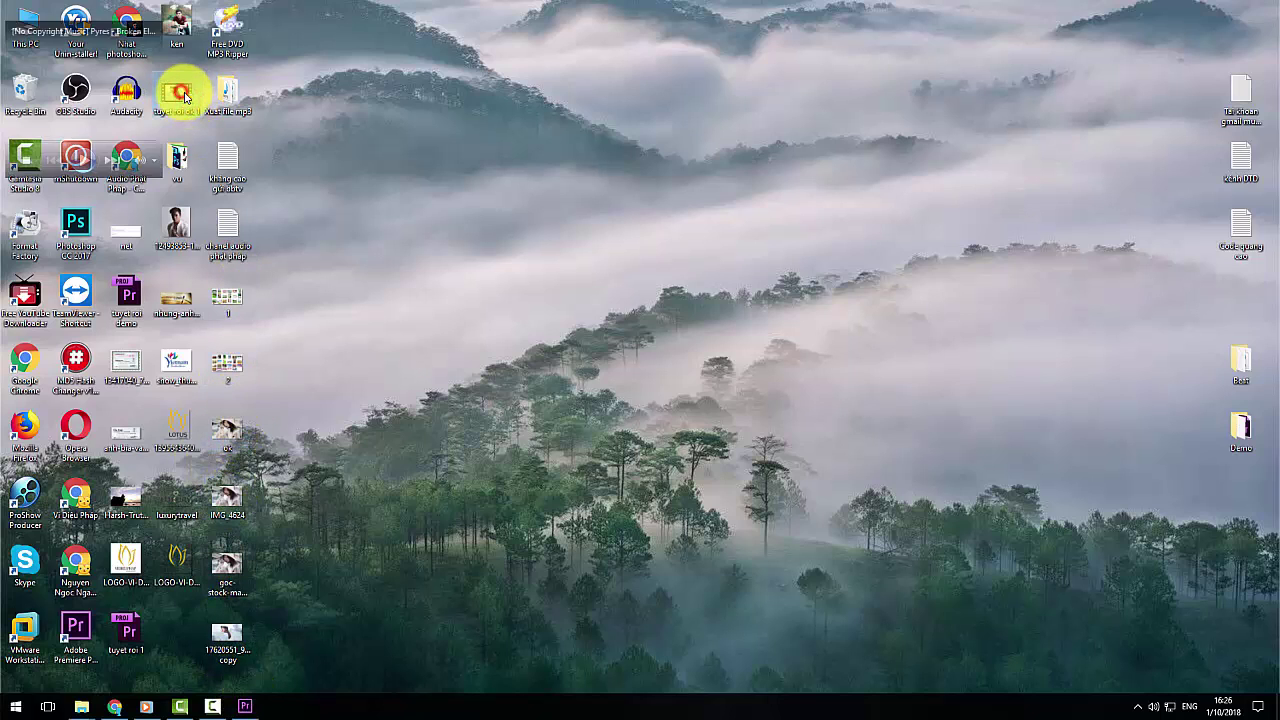
Watch tuyet roi ok 1 full screen, then exit full screen and close Windows Media Player
{"action": "left_click", "coordinate": [818, 10]}
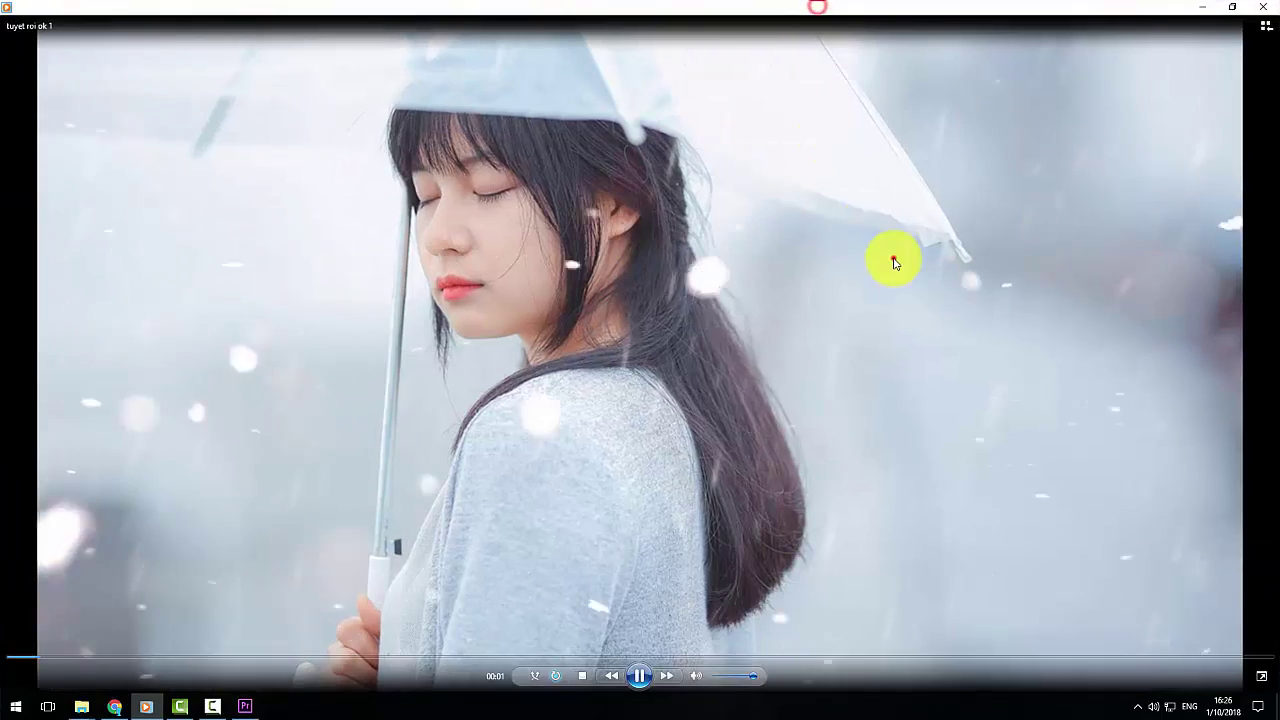
{"action": "double_click", "coordinate": [894, 260]}
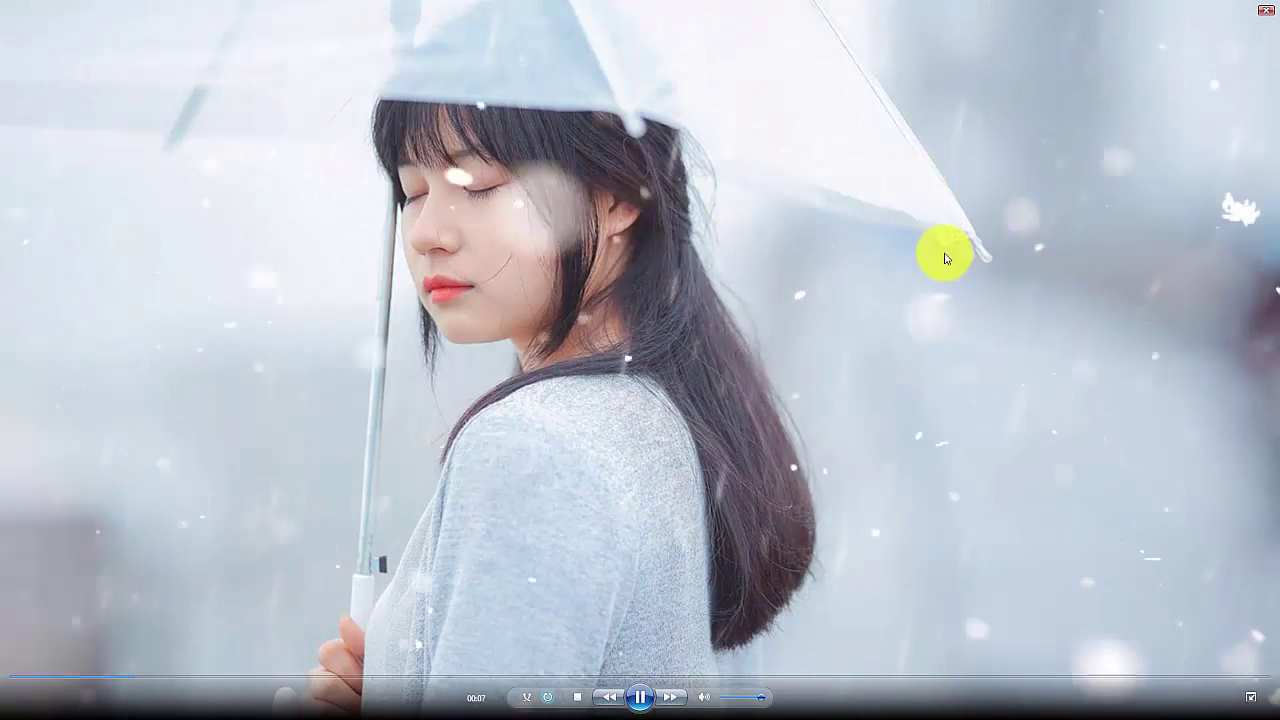
{"action": "left_click", "coordinate": [940, 234]}
{"action": "left_click", "coordinate": [882, 216]}
{"action": "double_click", "coordinate": [882, 216]}
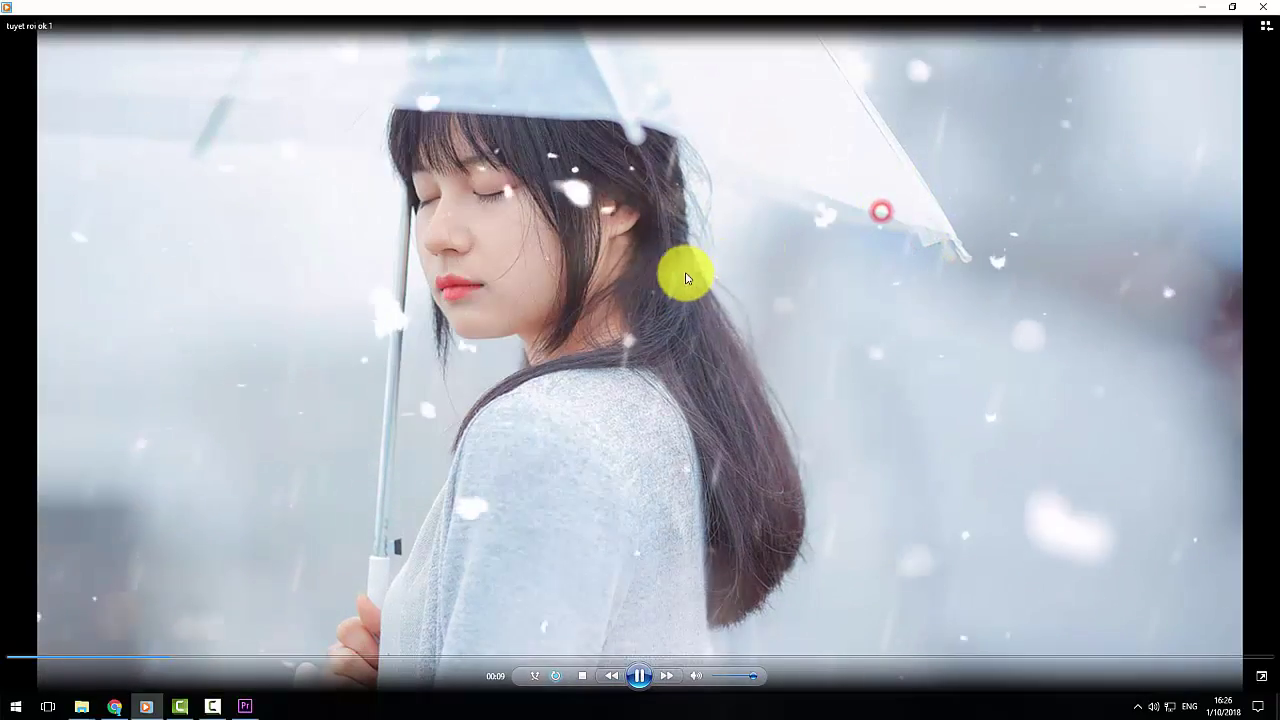
{"action": "left_click", "coordinate": [1265, 7]}
Switch to Camtasia Studio and import the tuyet roi ok 1 video into the clip bin
{"action": "left_click_drag", "start_coordinate": [188, 708], "coordinate": [141, 709]}
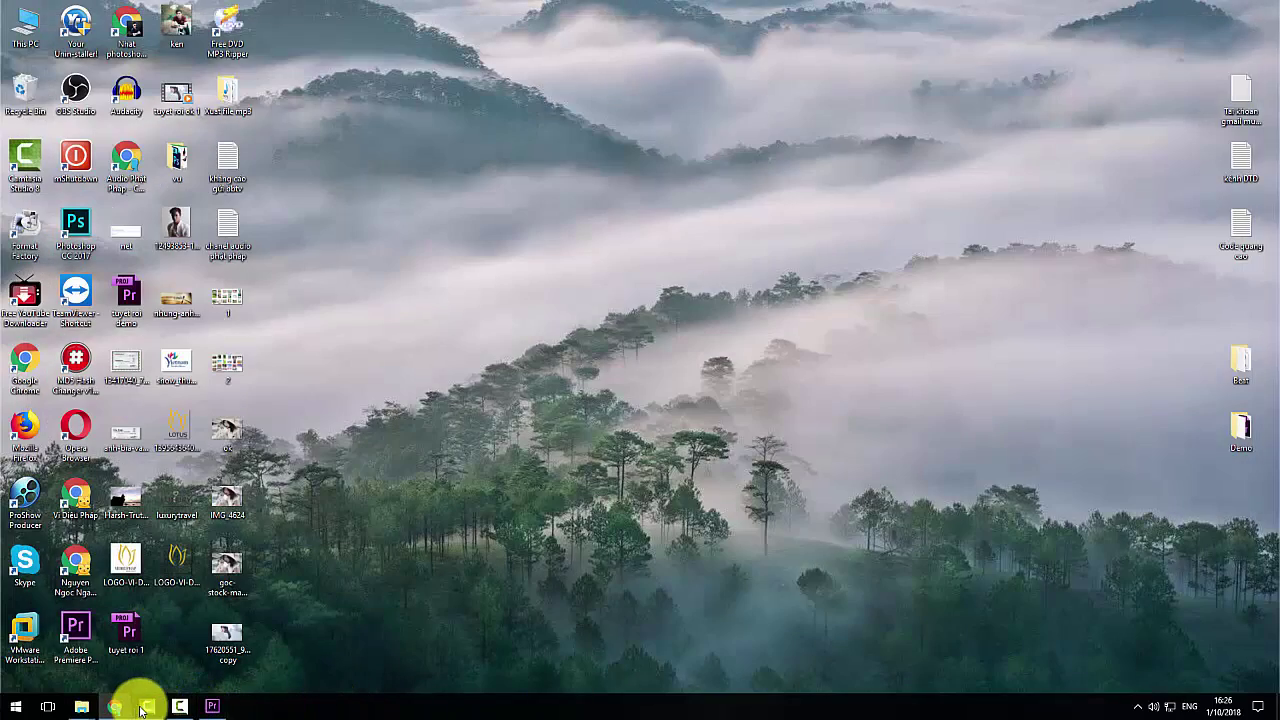
{"action": "left_click", "coordinate": [147, 708]}
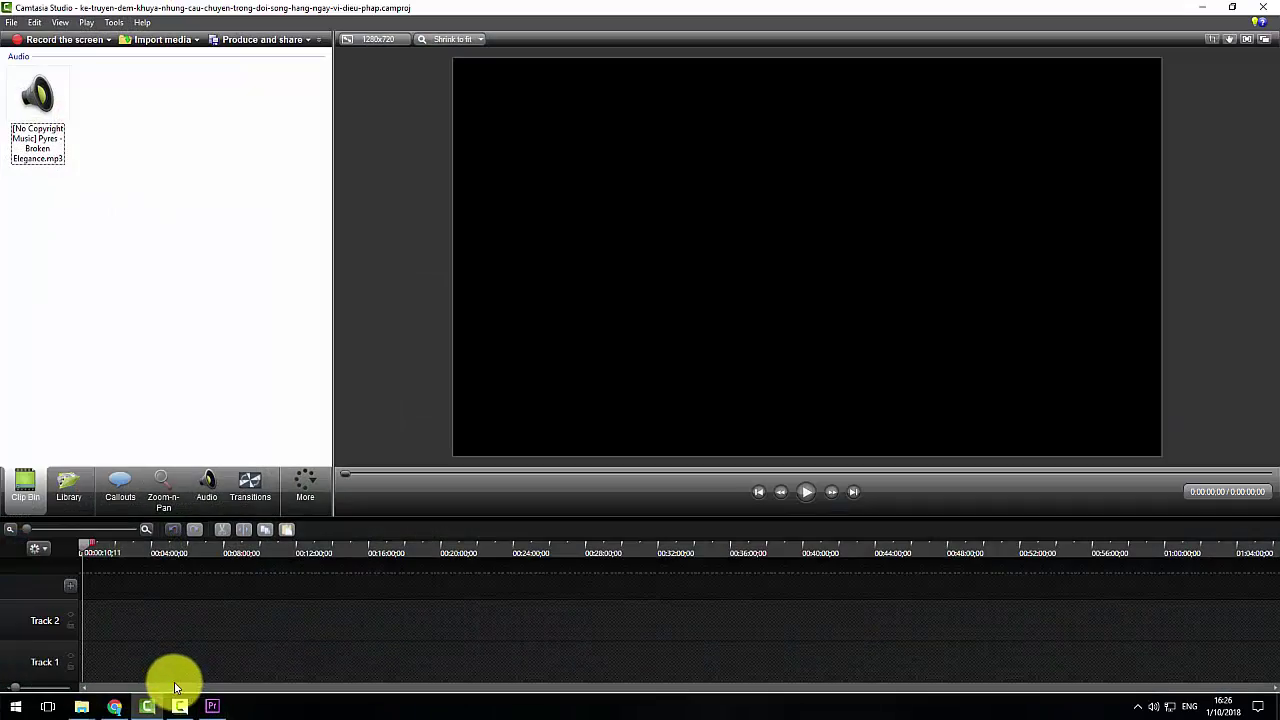
{"action": "left_click", "coordinate": [155, 40]}
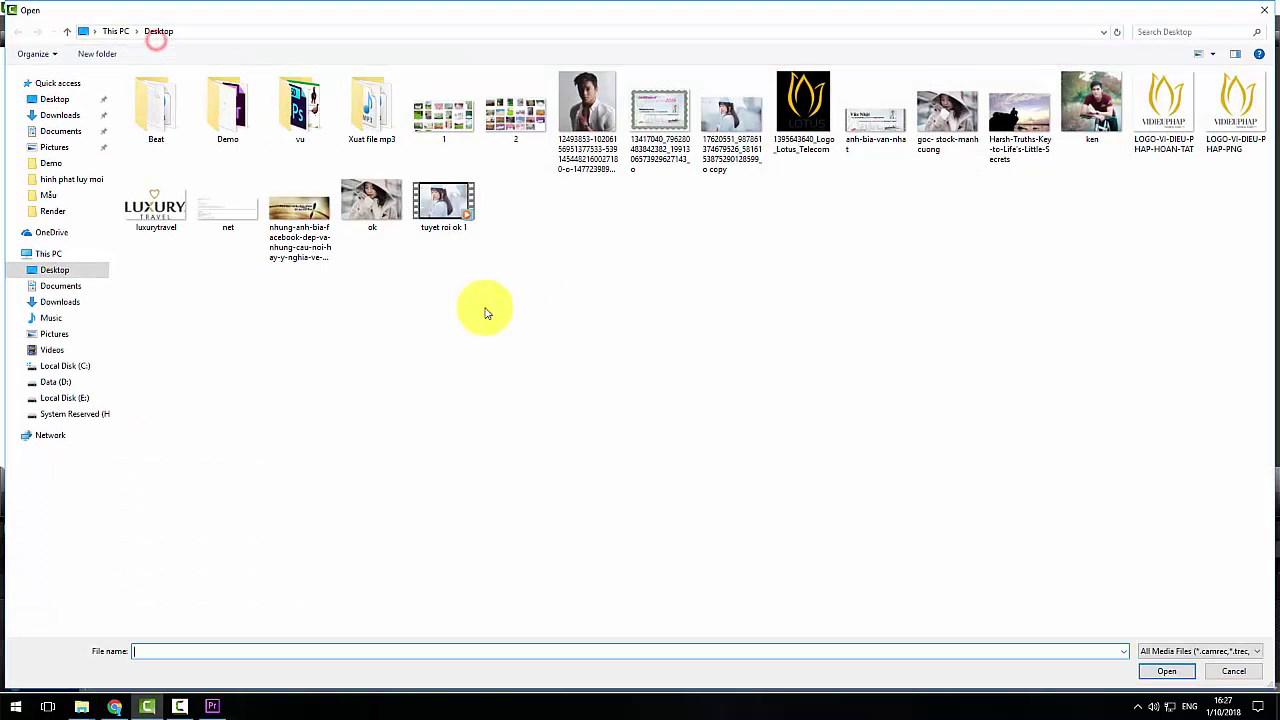
{"action": "double_click", "coordinate": [440, 205]}
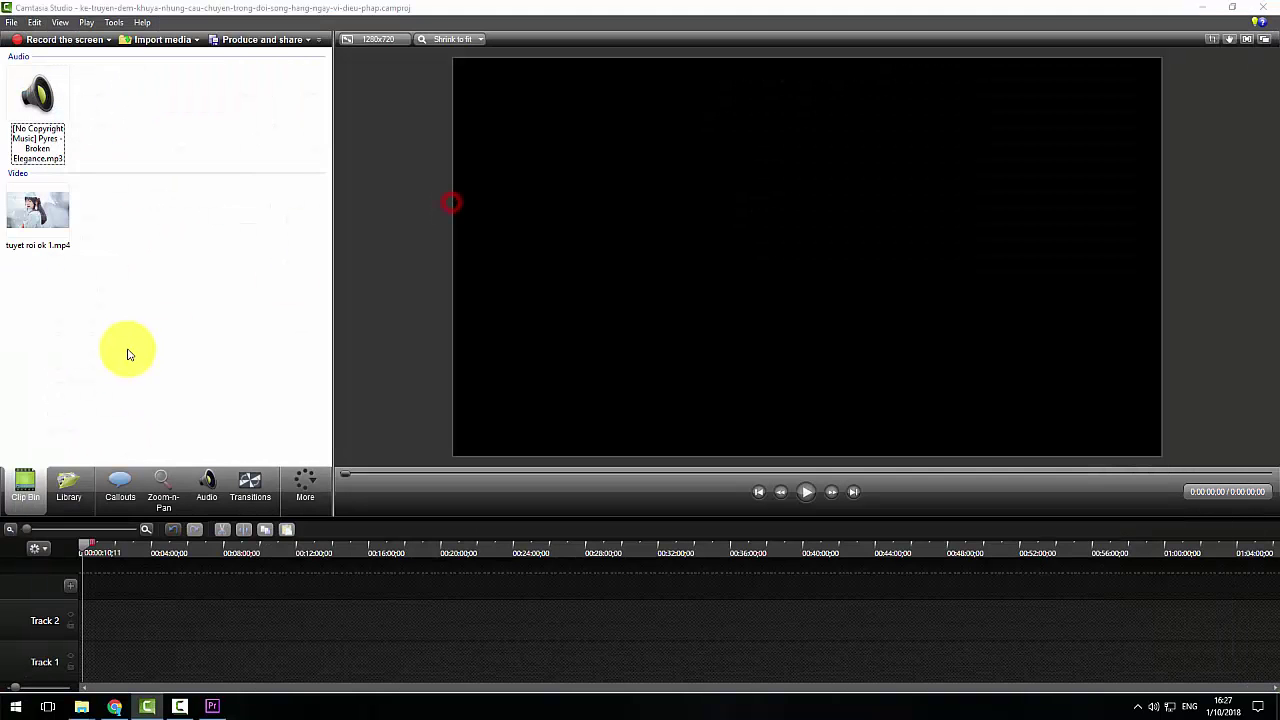
{"action": "left_click", "coordinate": [42, 110]}
{"action": "left_click", "coordinate": [140, 42]}
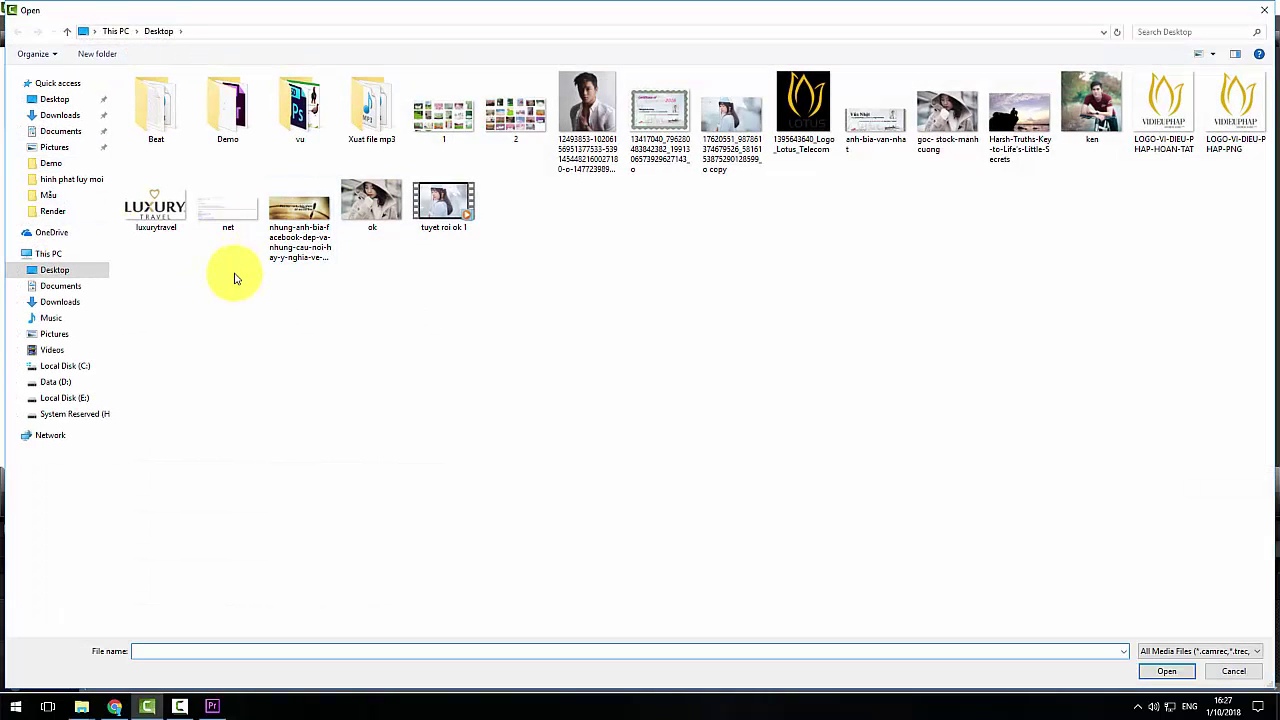
{"action": "key", "text": "Escape"}
{"action": "left_click", "coordinate": [40, 110]}
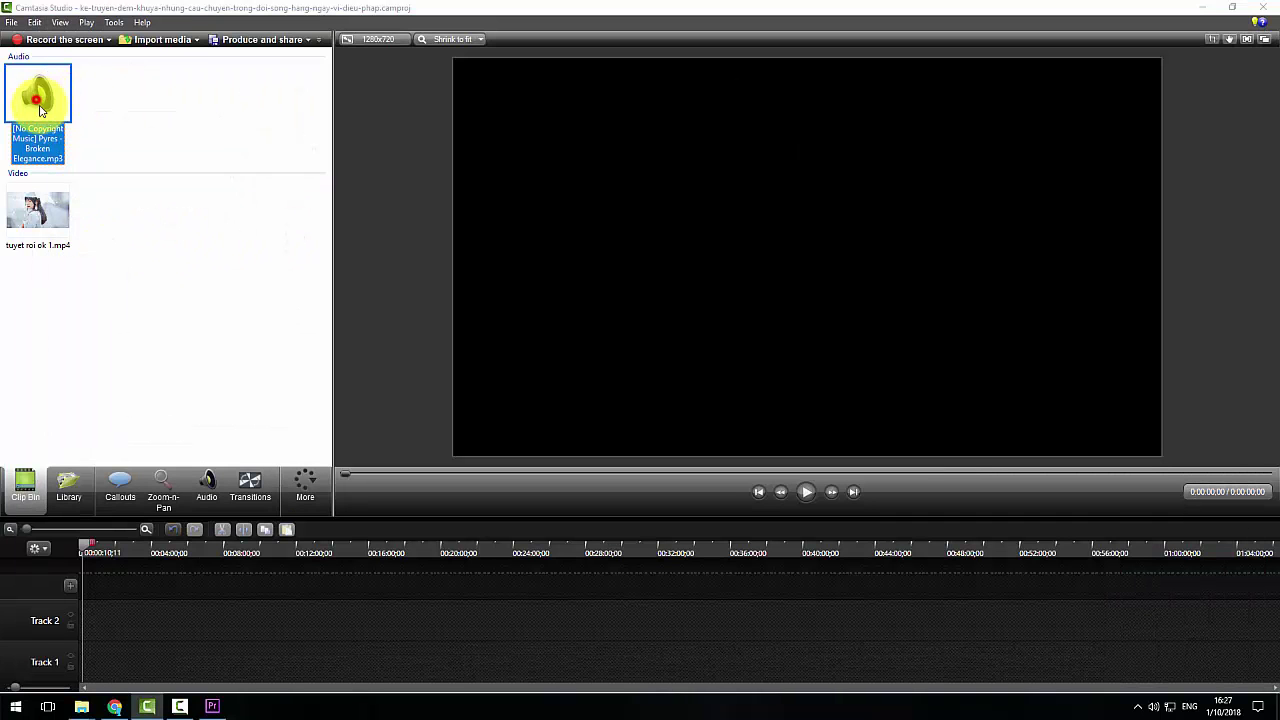
{"action": "left_click", "coordinate": [25, 212]}
Place Broken Elegance.mp3 at the start of Track 1 and tuyet roi ok 1.mp4 at the start of Track 2
{"action": "left_click_drag", "start_coordinate": [20, 87], "coordinate": [139, 606]}
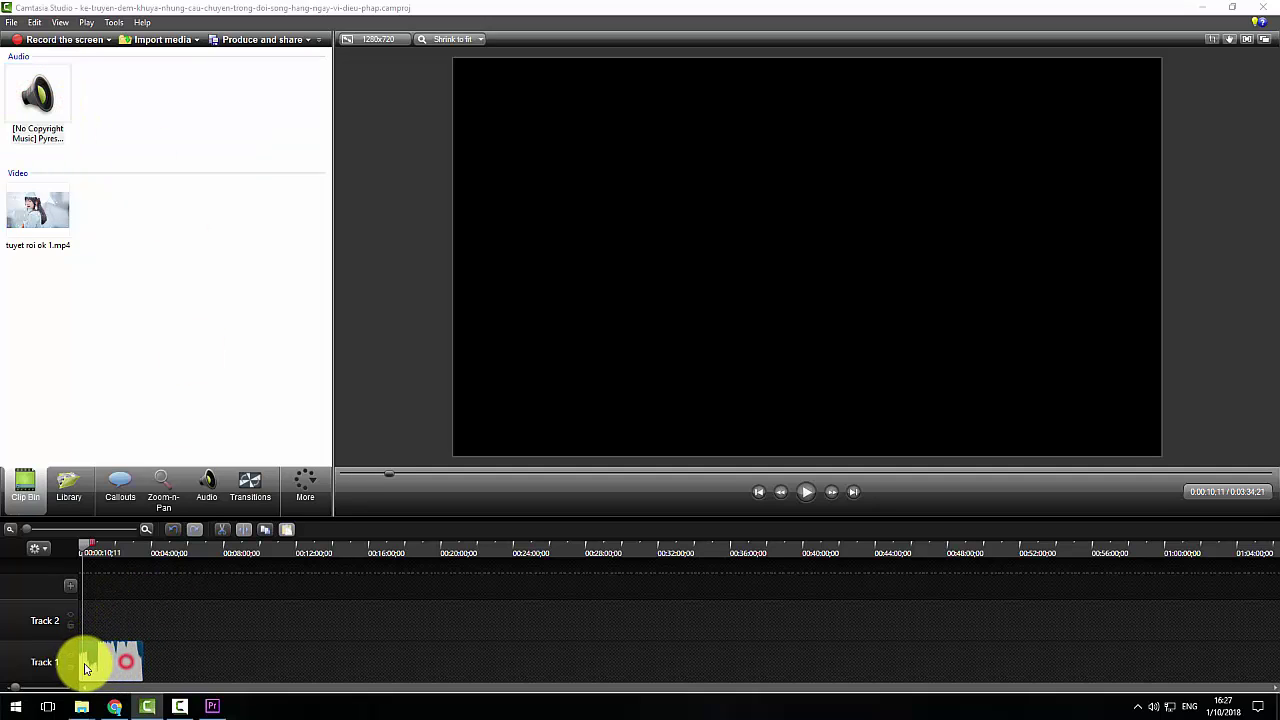
{"action": "left_click_drag", "start_coordinate": [126, 667], "coordinate": [88, 663]}
{"action": "left_click", "coordinate": [81, 547]}
{"action": "left_click_drag", "start_coordinate": [30, 205], "coordinate": [123, 585]}
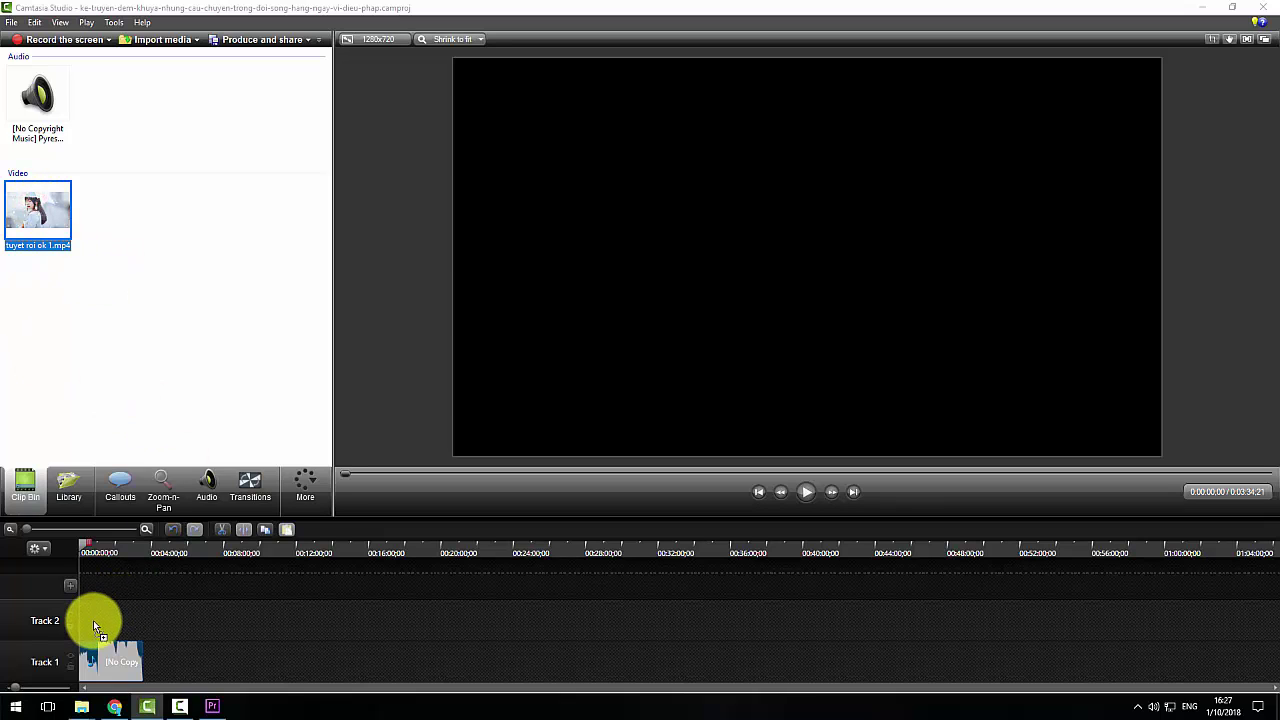
{"action": "left_click_drag", "start_coordinate": [95, 627], "coordinate": [102, 623]}
{"action": "left_click", "coordinate": [52, 531]}
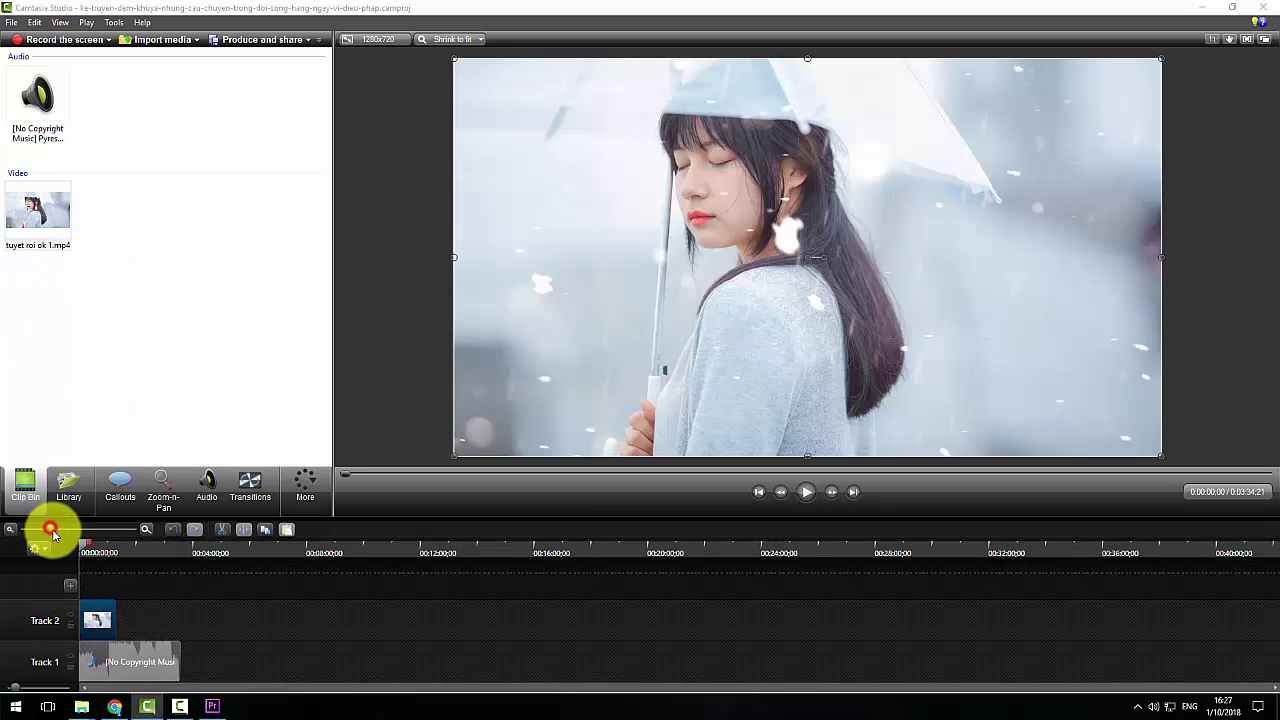
{"action": "left_click_drag", "start_coordinate": [52, 531], "coordinate": [70, 529]}
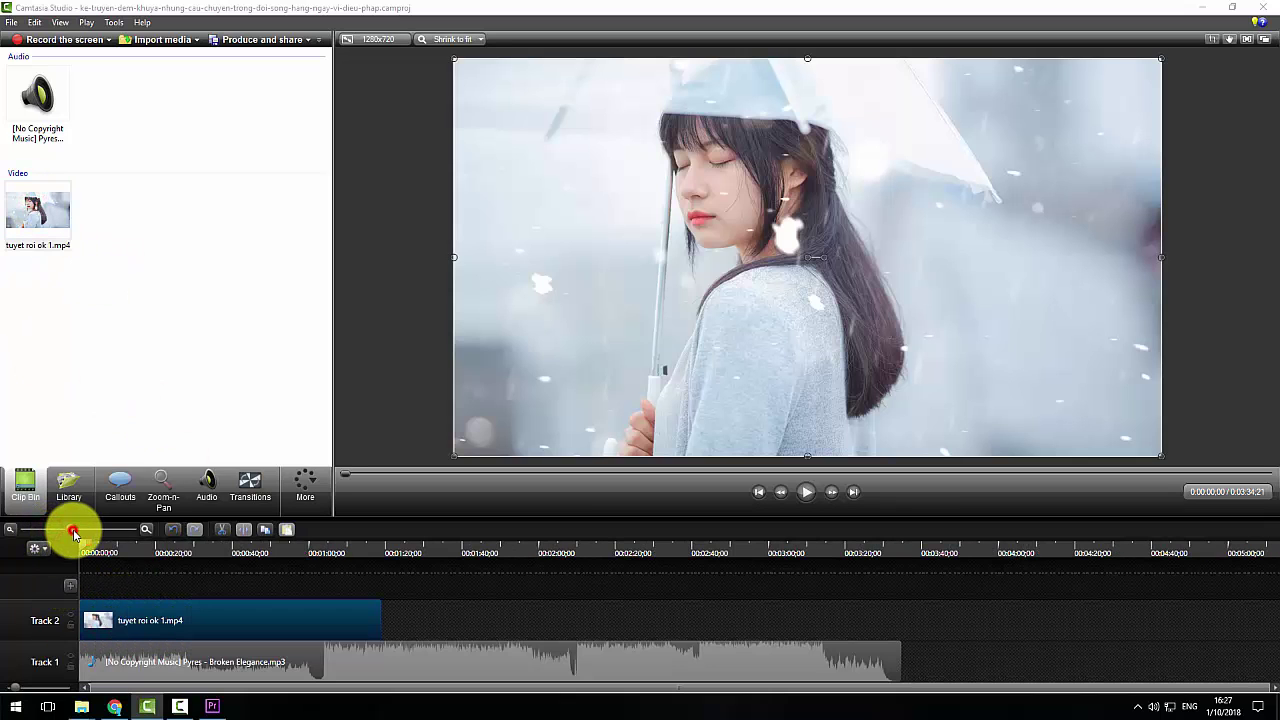
{"action": "right_click", "coordinate": [190, 622]}
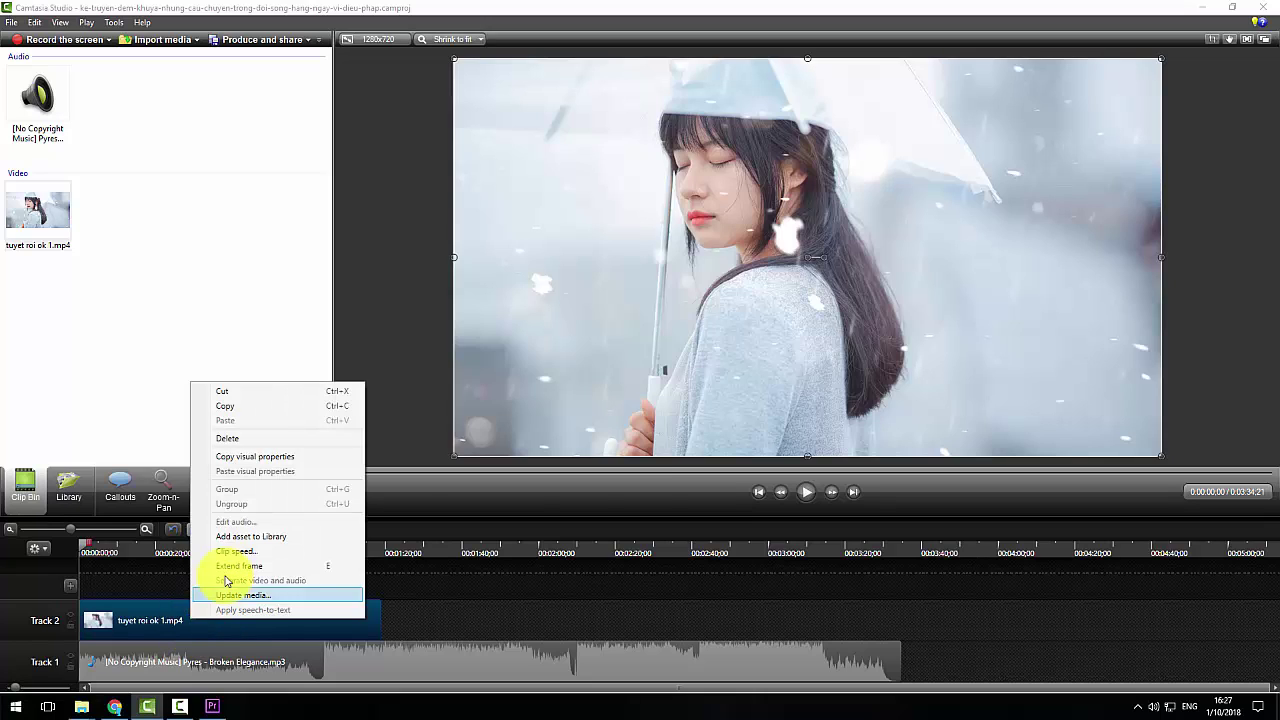
{"action": "left_click", "coordinate": [300, 405]}
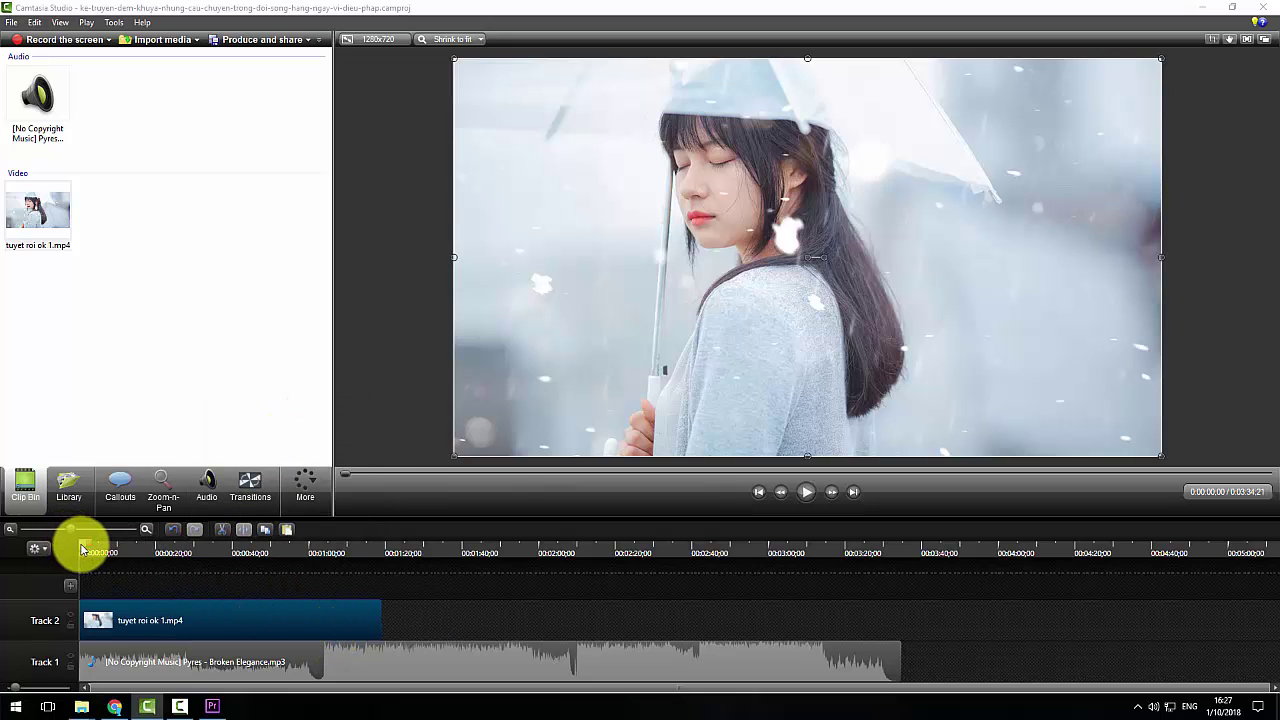
{"action": "left_click_drag", "start_coordinate": [83, 549], "coordinate": [395, 553]}
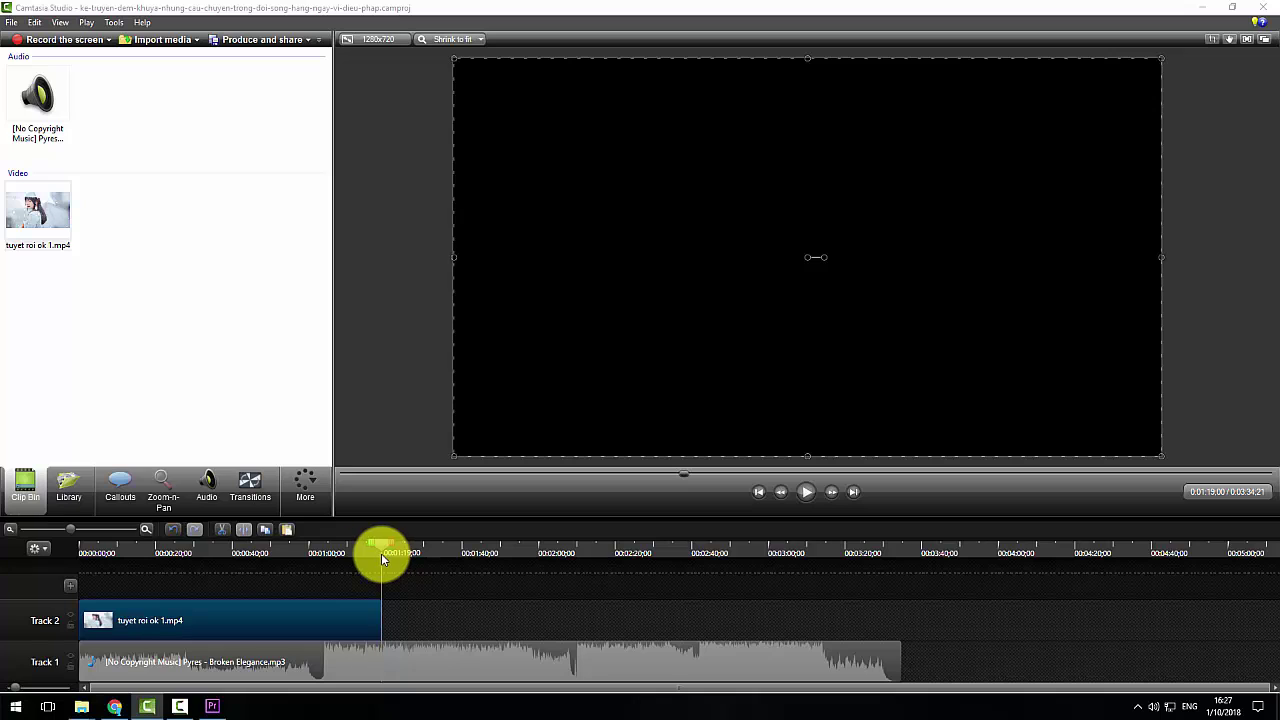
{"action": "key", "text": "ctrl+v"}
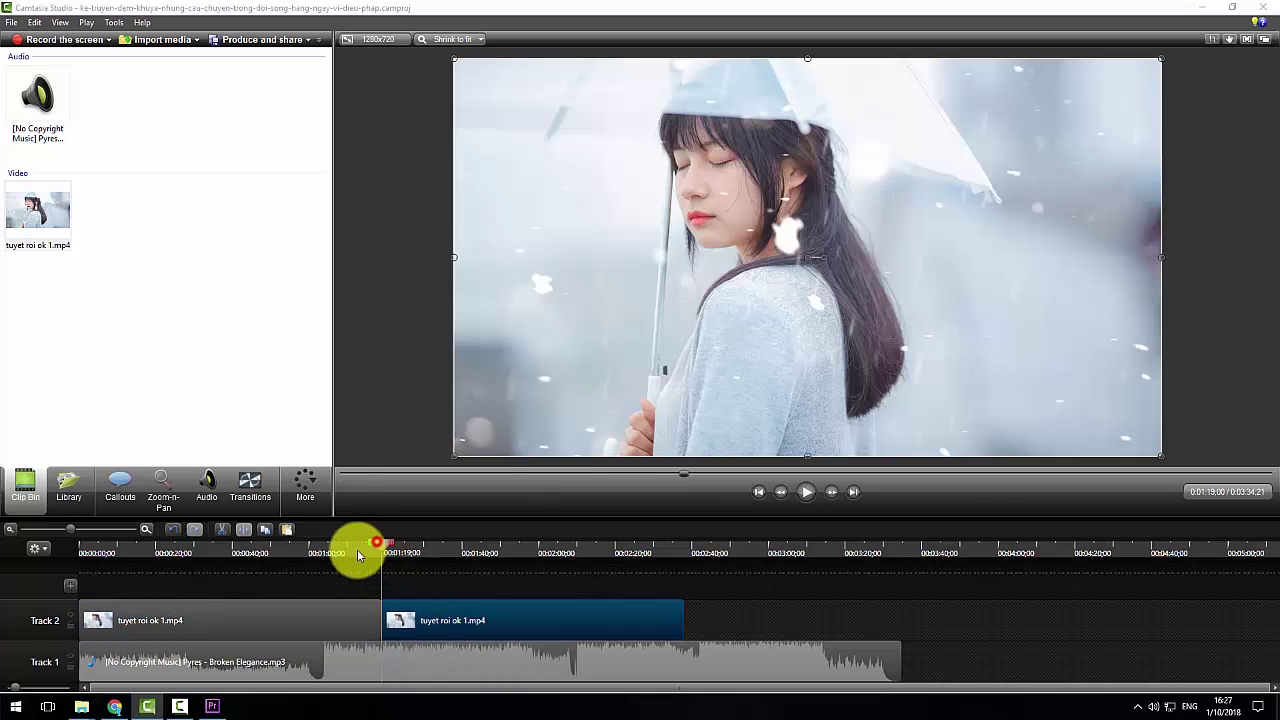
{"action": "left_click", "coordinate": [343, 556]}
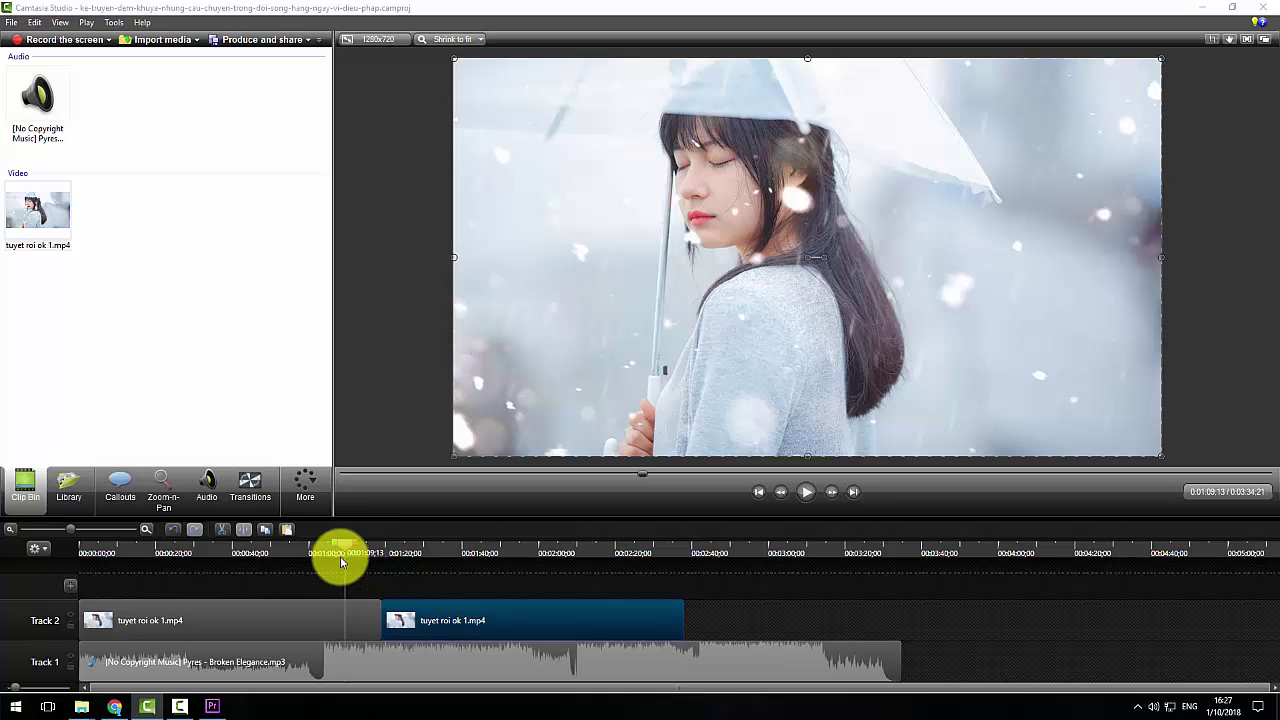
{"action": "left_click", "coordinate": [379, 622]}
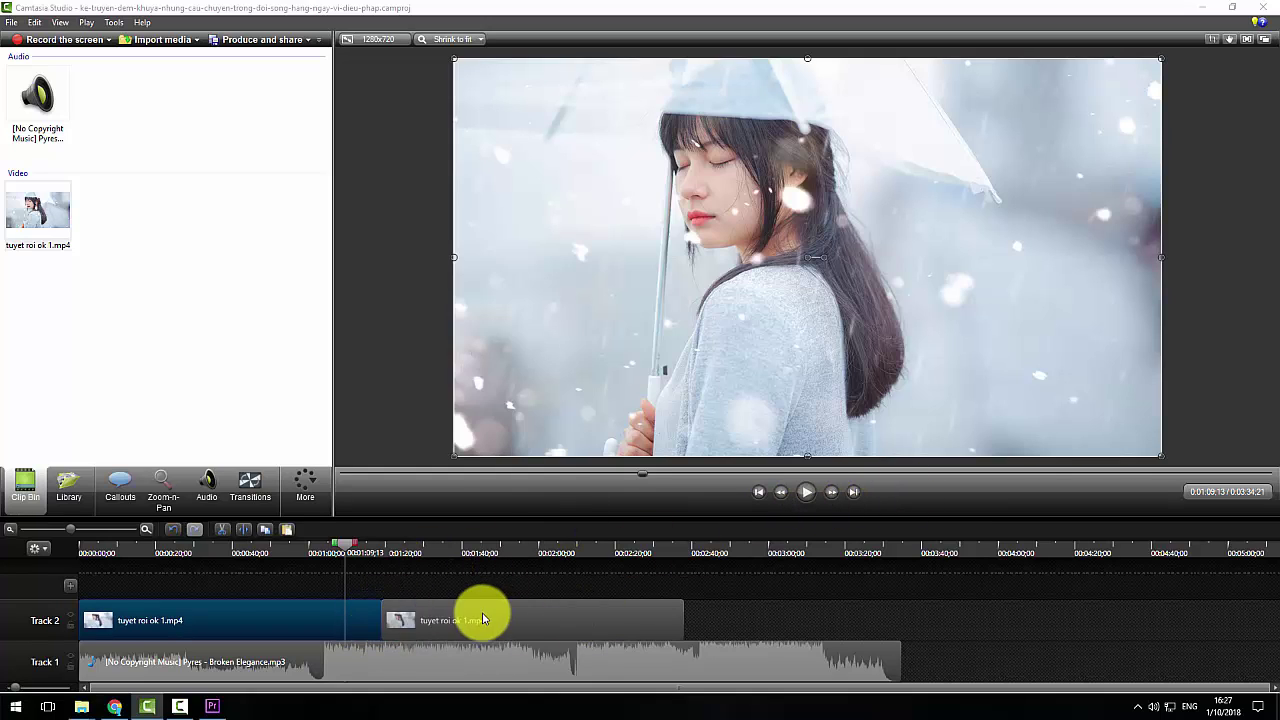
{"action": "left_click_drag", "start_coordinate": [383, 617], "coordinate": [600, 614]}
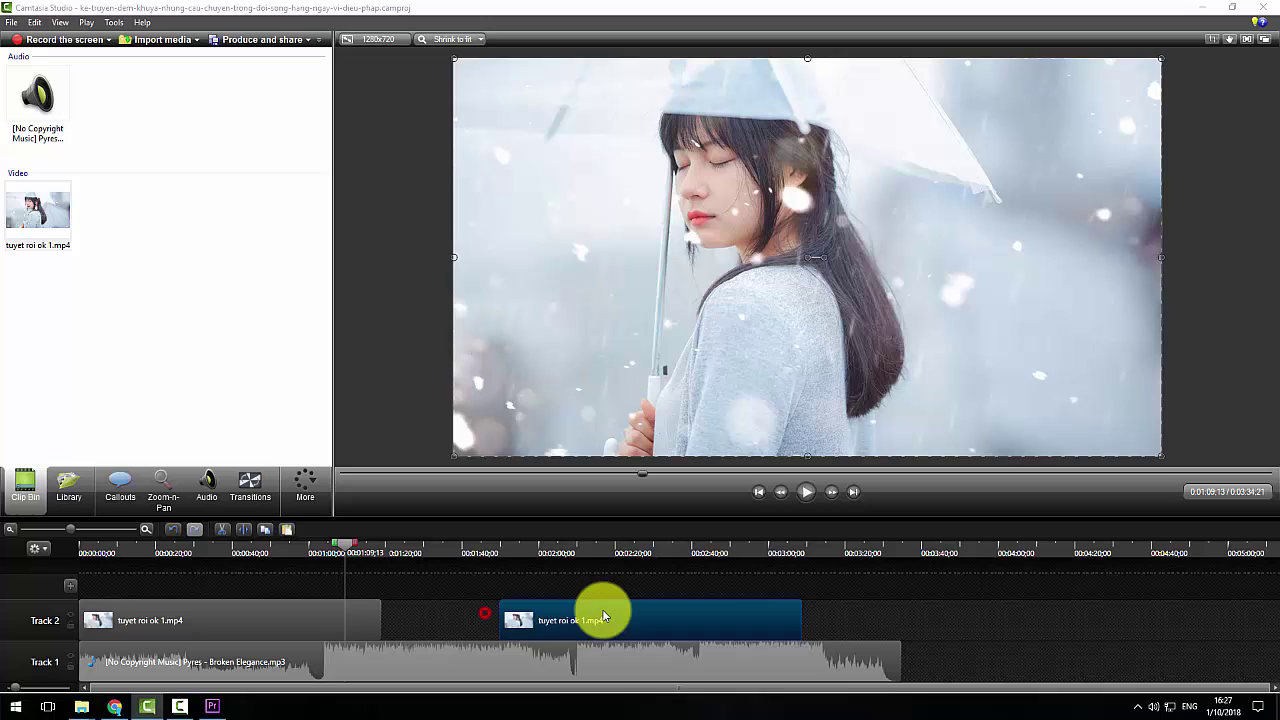
{"action": "left_click", "coordinate": [380, 621]}
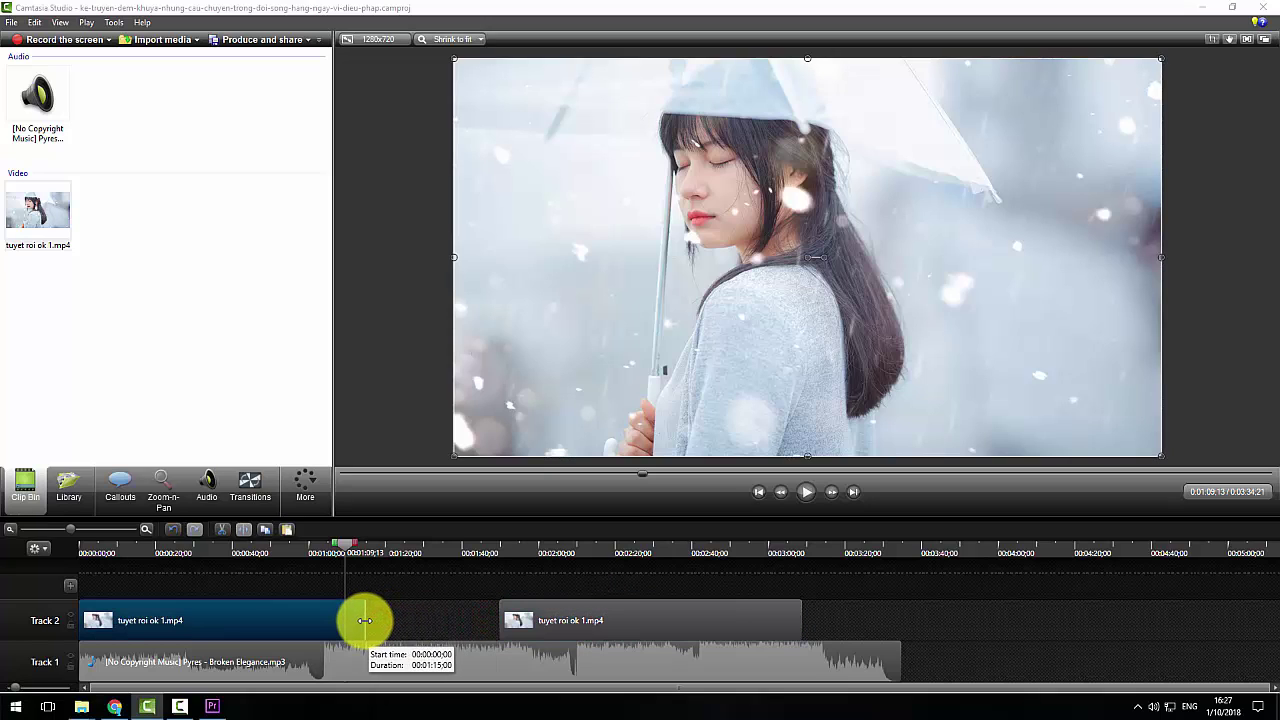
{"action": "left_click_drag", "start_coordinate": [660, 620], "coordinate": [540, 622]}
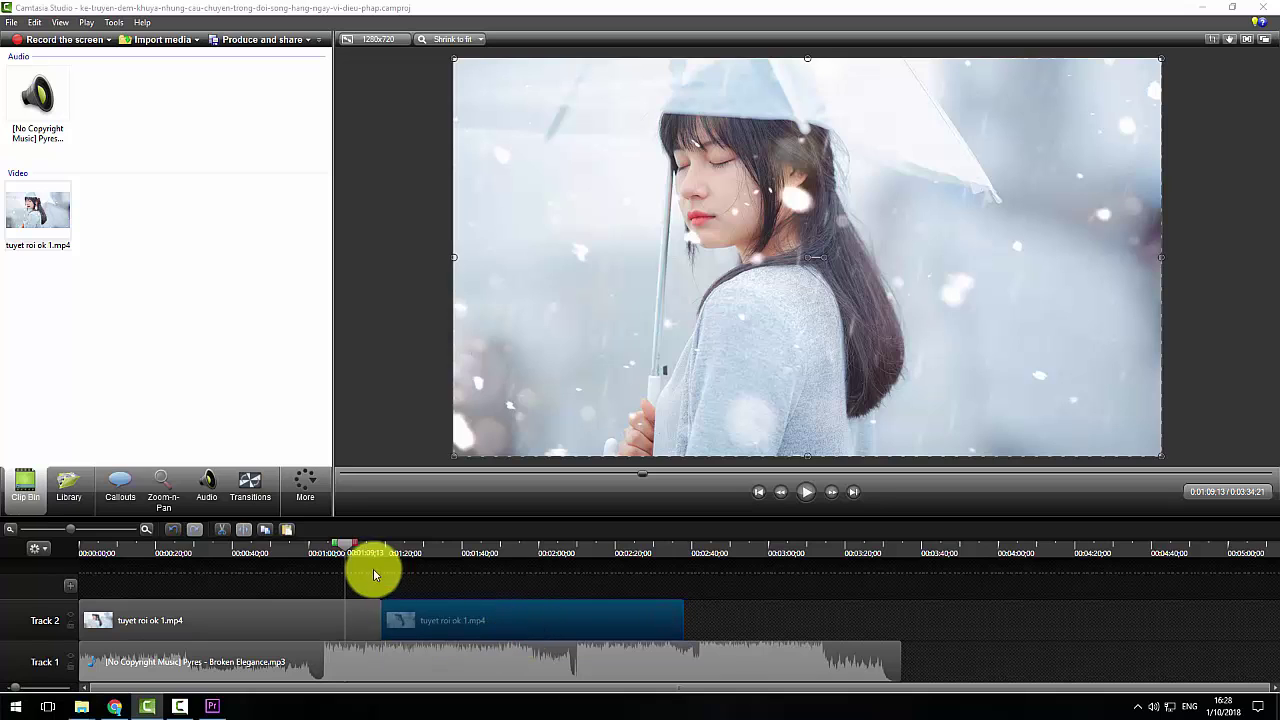
{"action": "left_click_drag", "start_coordinate": [345, 545], "coordinate": [367, 548]}
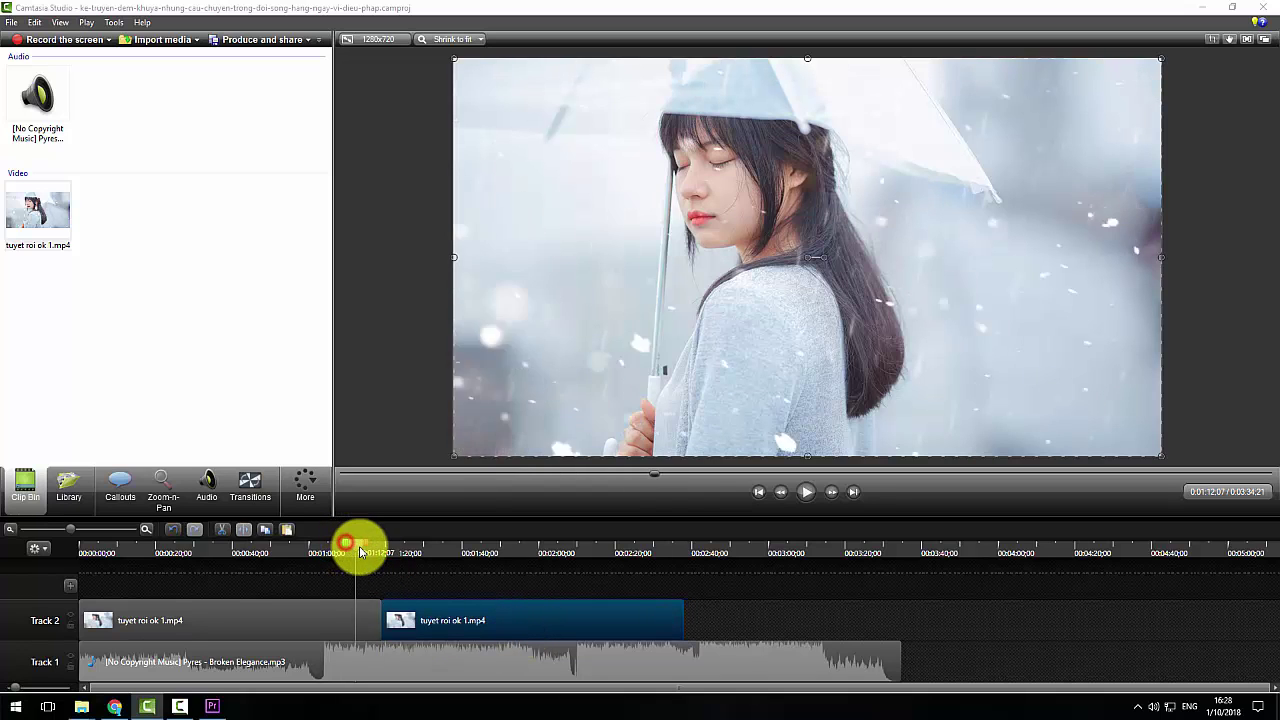
{"action": "left_click", "coordinate": [808, 492]}
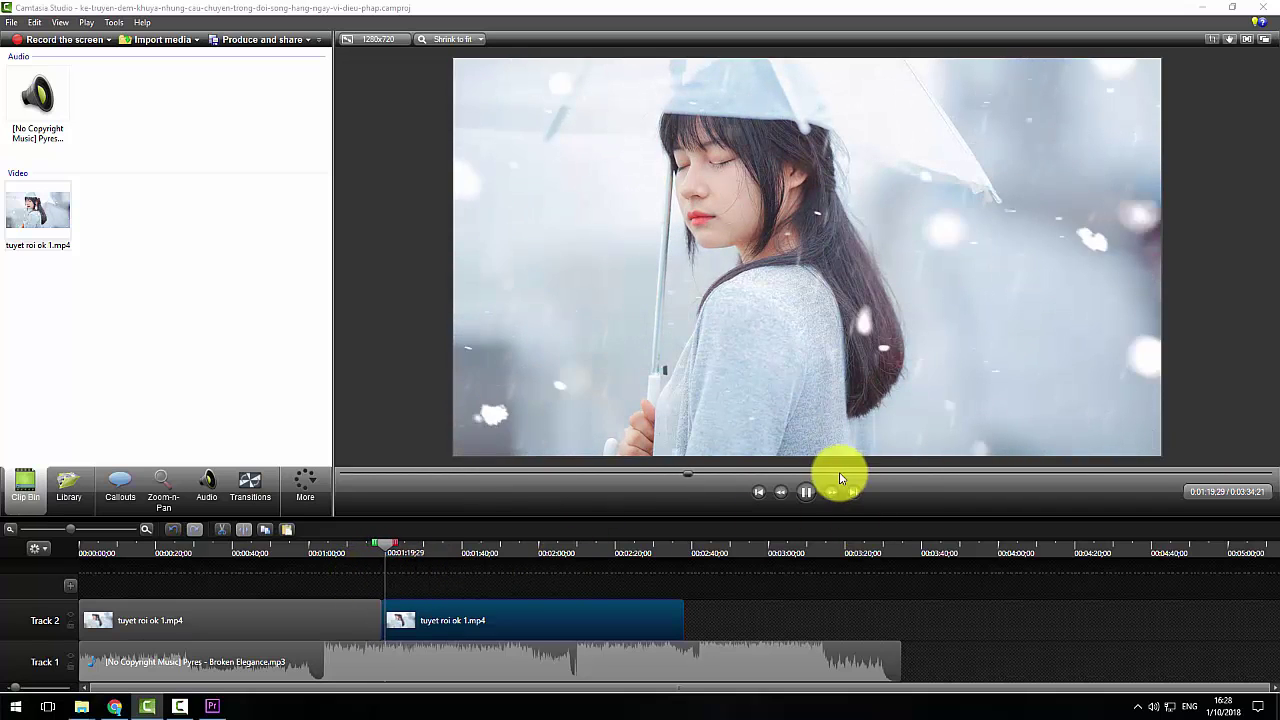
{"action": "left_click", "coordinate": [808, 492]}
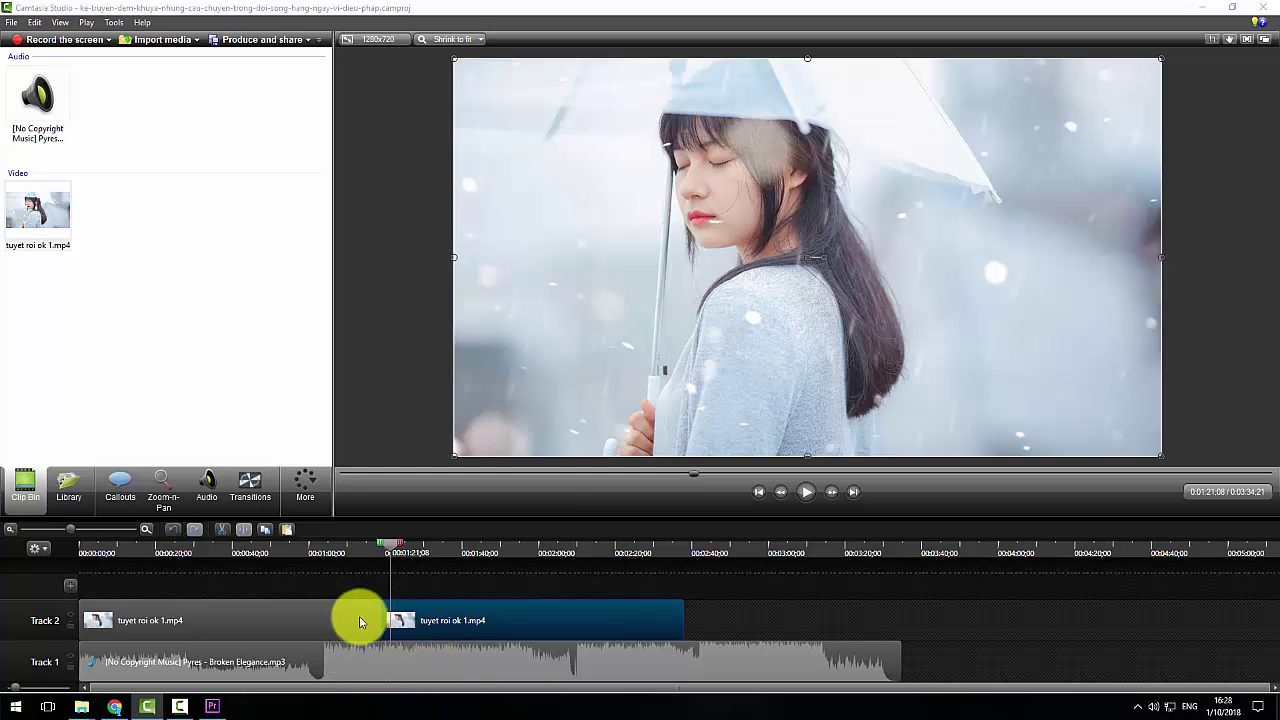
{"action": "left_click_drag", "start_coordinate": [417, 620], "coordinate": [531, 615]}
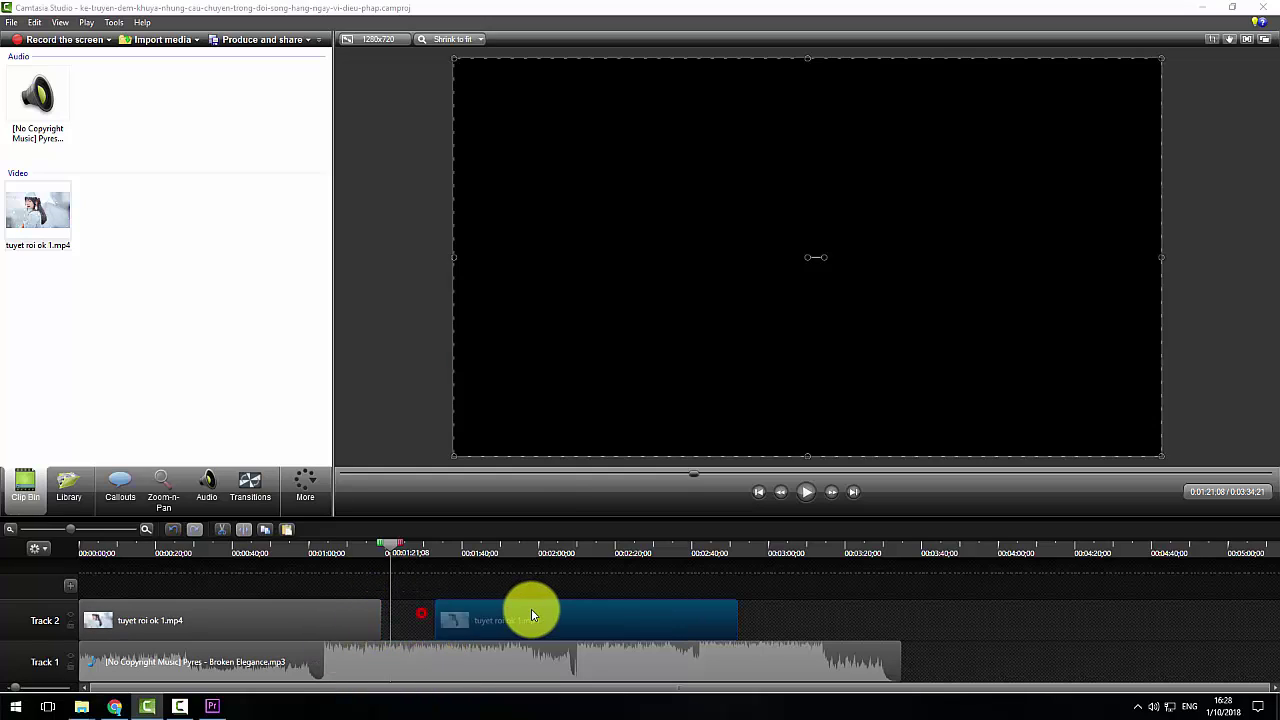
{"action": "key", "text": "Delete"}
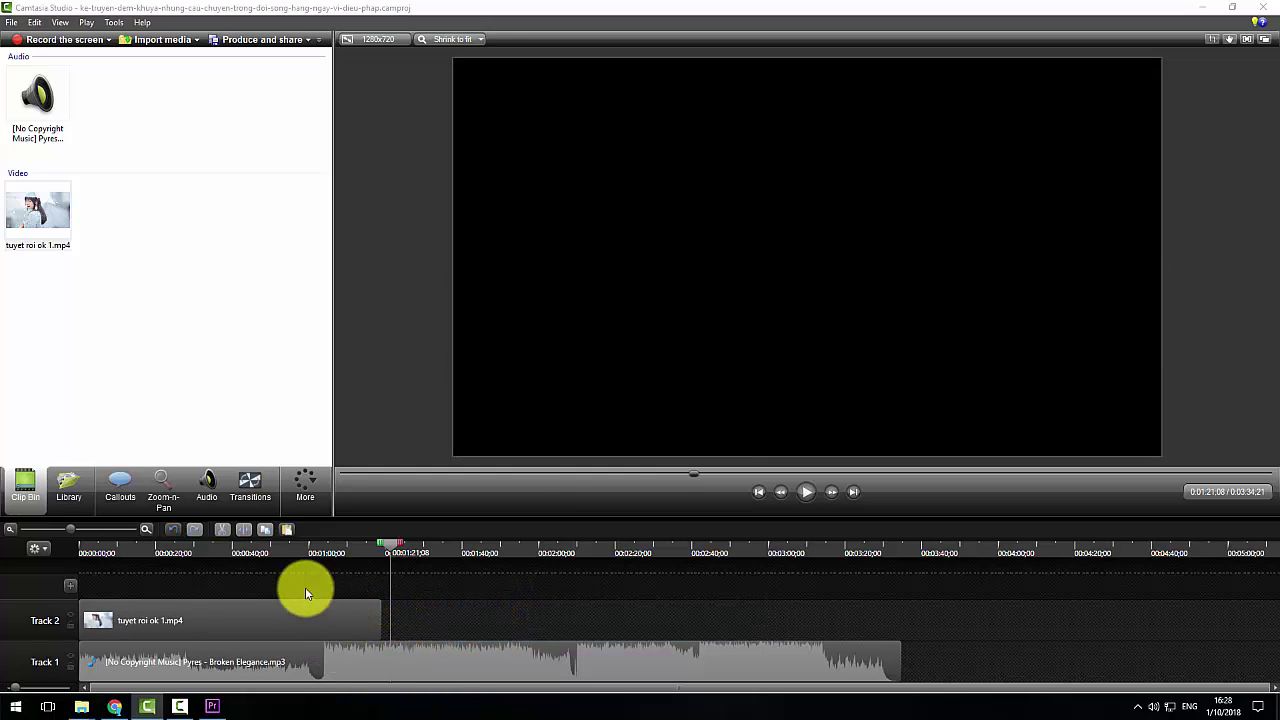
{"action": "left_click_drag", "start_coordinate": [73, 529], "coordinate": [65, 528]}
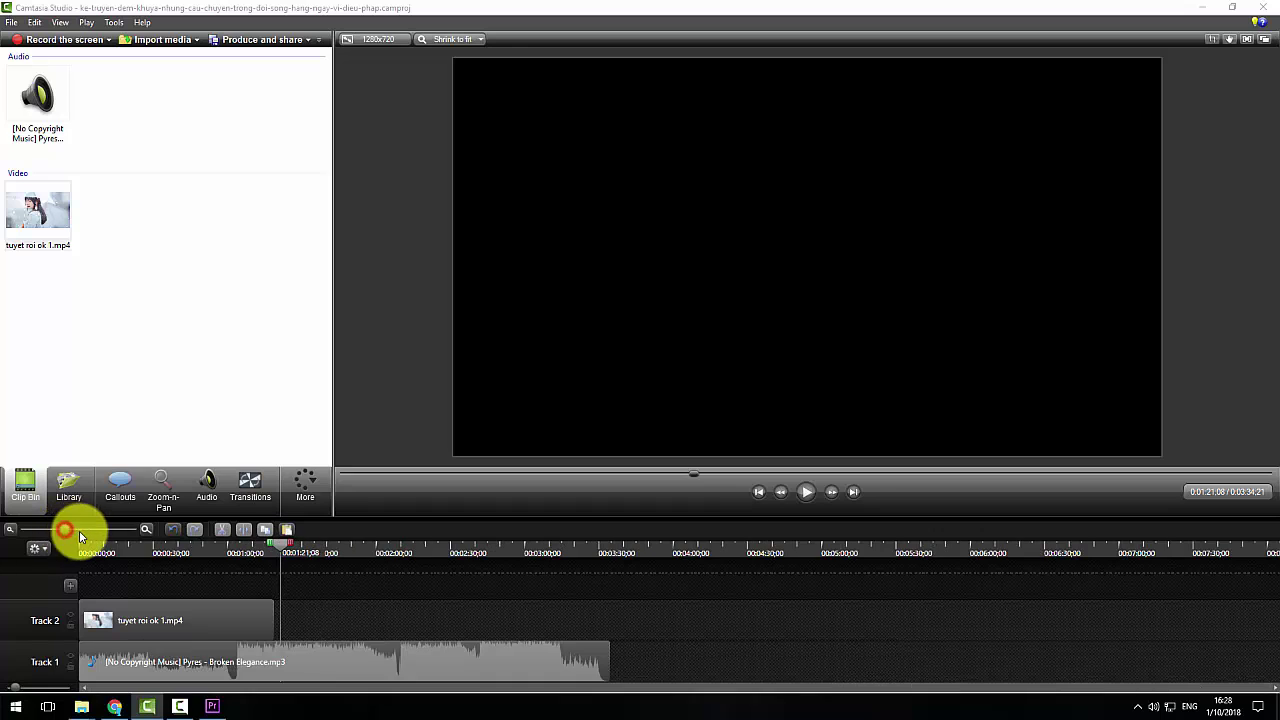
Preview the snow clip from 1:13 and set the playhead near its end around 1:17
{"action": "left_click", "coordinate": [259, 545]}
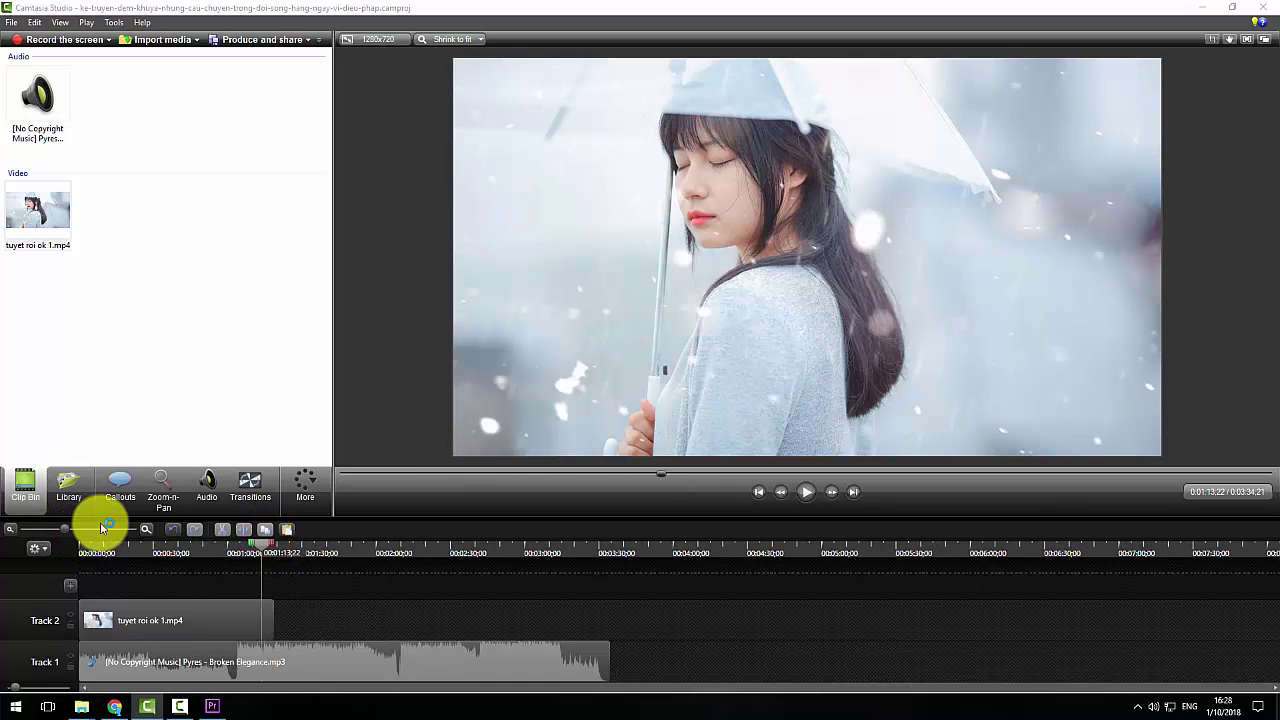
{"action": "left_click", "coordinate": [85, 530]}
{"action": "key", "text": "space"}
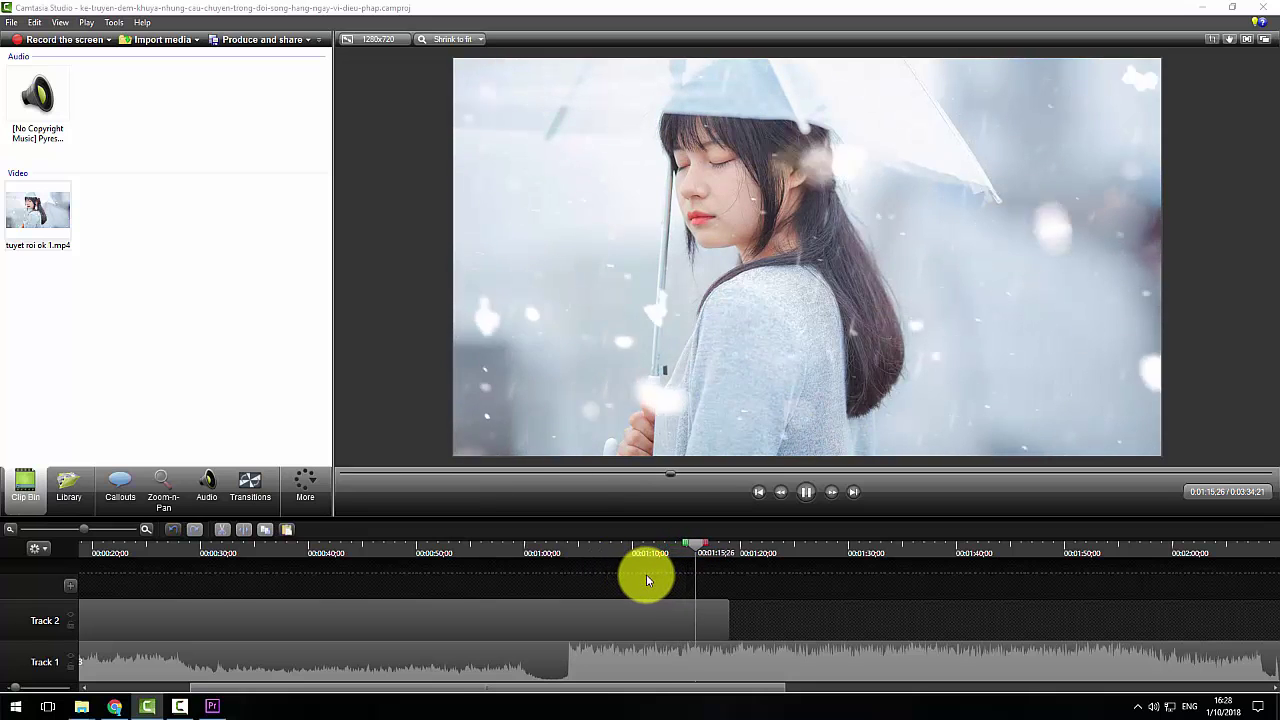
{"action": "left_click", "coordinate": [810, 497]}
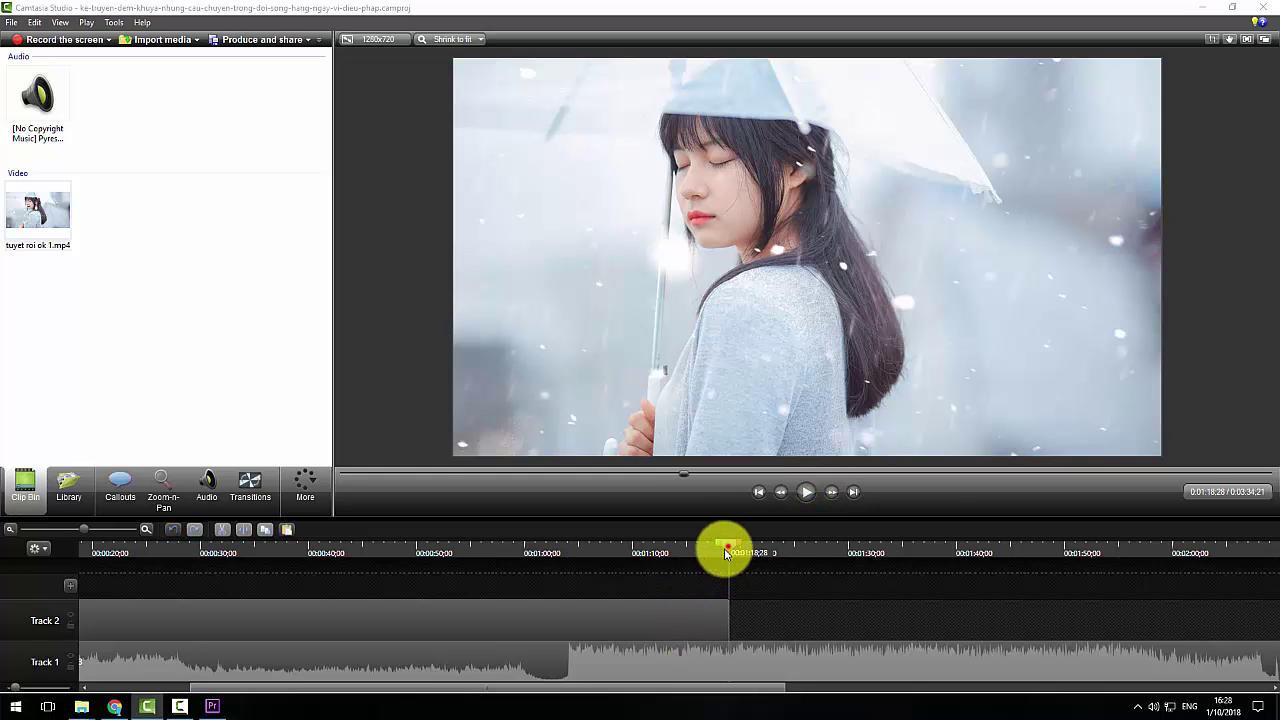
{"action": "left_click", "coordinate": [712, 550]}
{"action": "left_click_drag", "start_coordinate": [726, 619], "coordinate": [731, 620]}
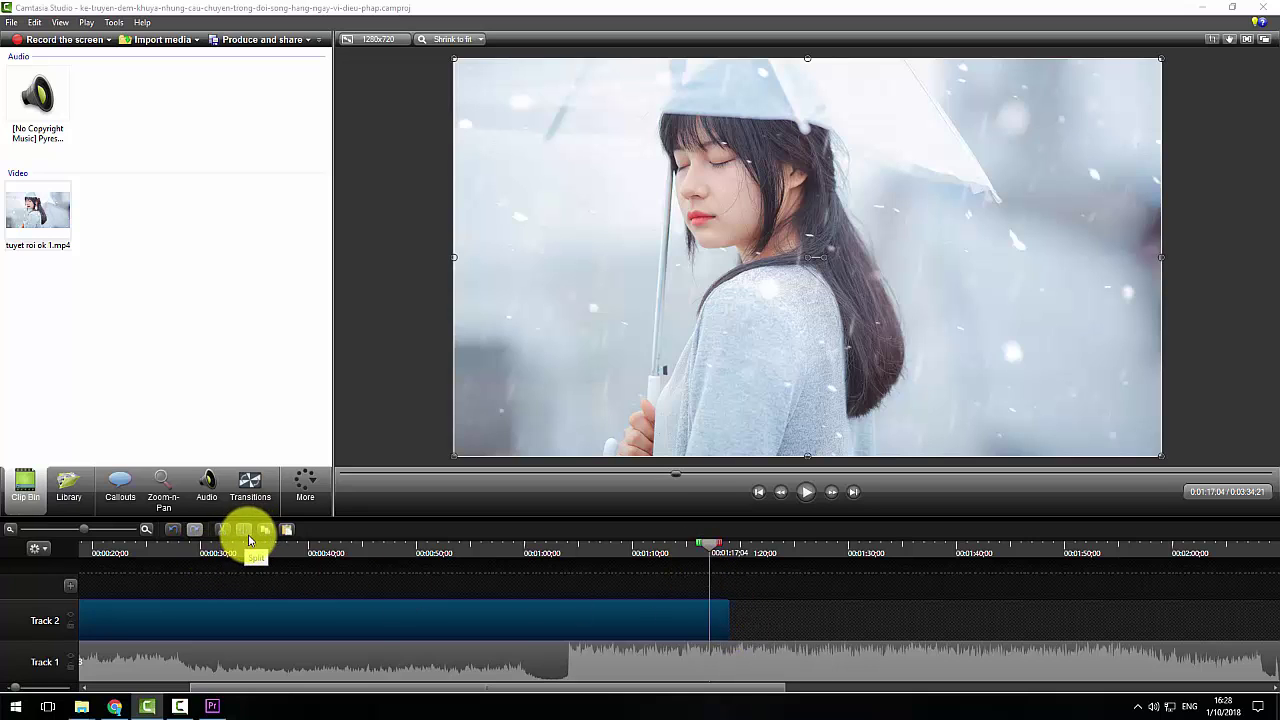
{"action": "left_click_drag", "start_coordinate": [710, 553], "coordinate": [710, 555]}
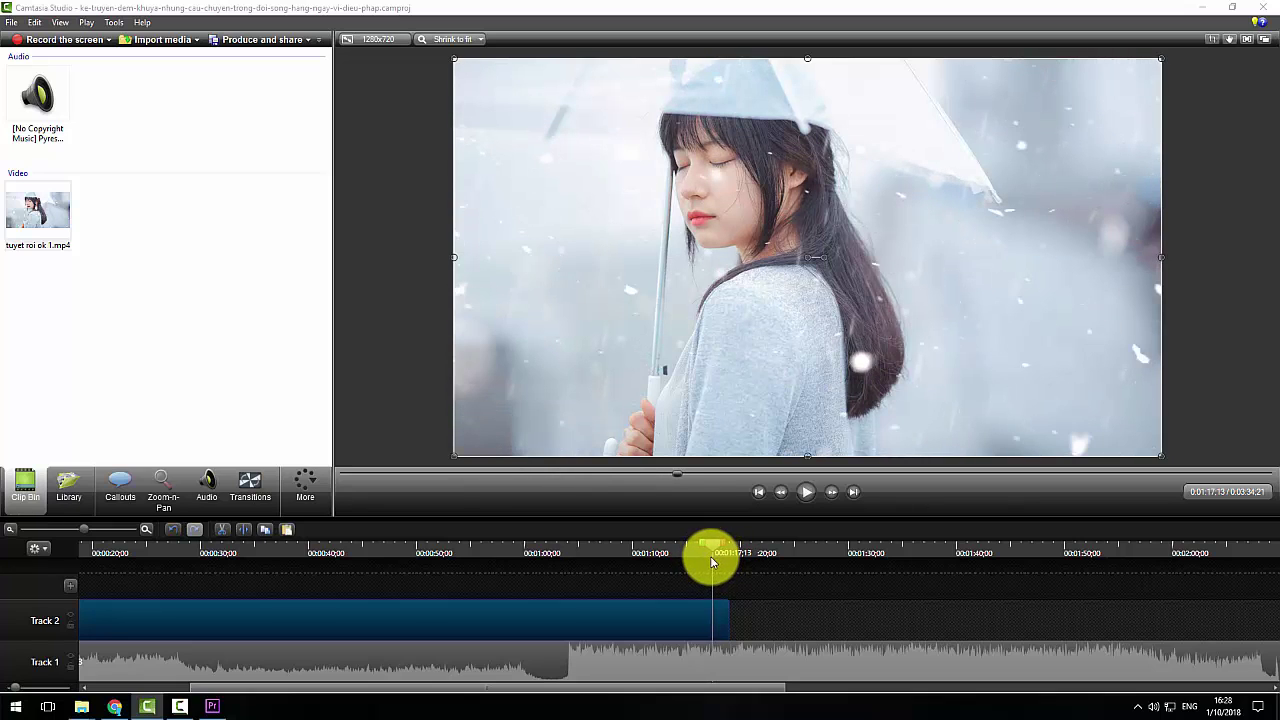
{"action": "left_click", "coordinate": [245, 529]}
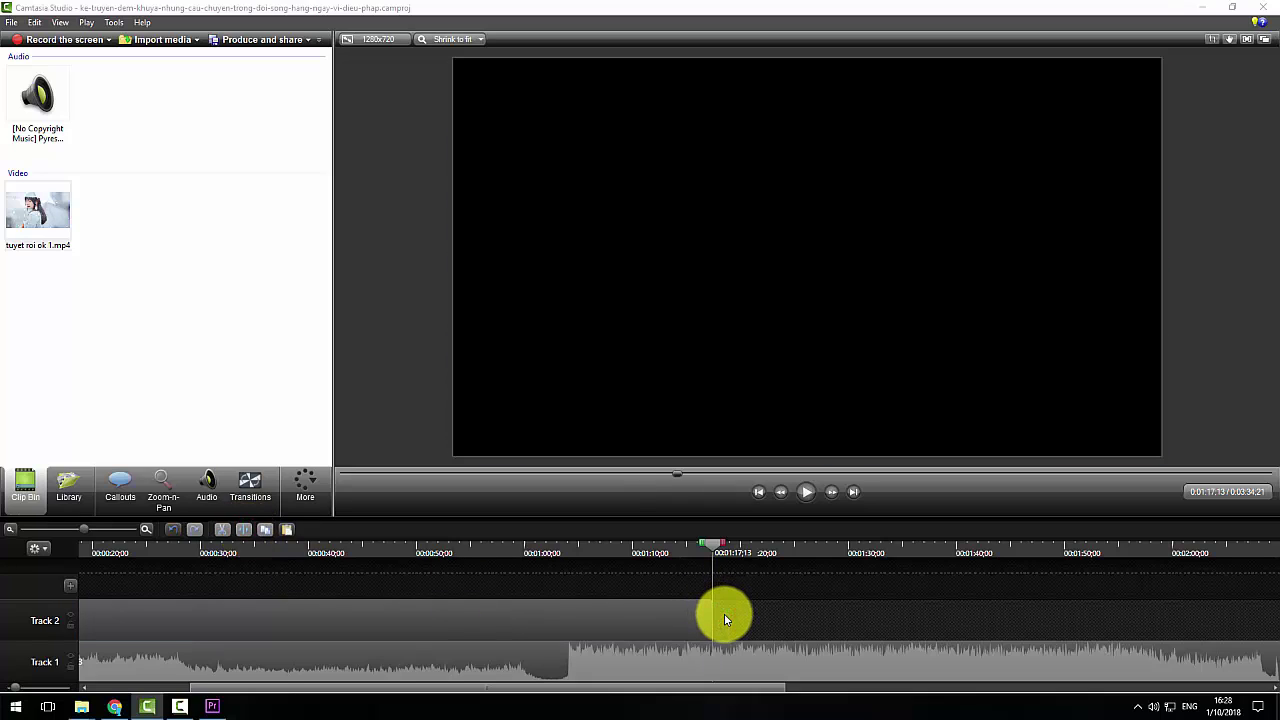
Place the copy on Track 2 after the first clip and replay the join around 1:15–1:18
{"action": "left_click", "coordinate": [643, 625]}
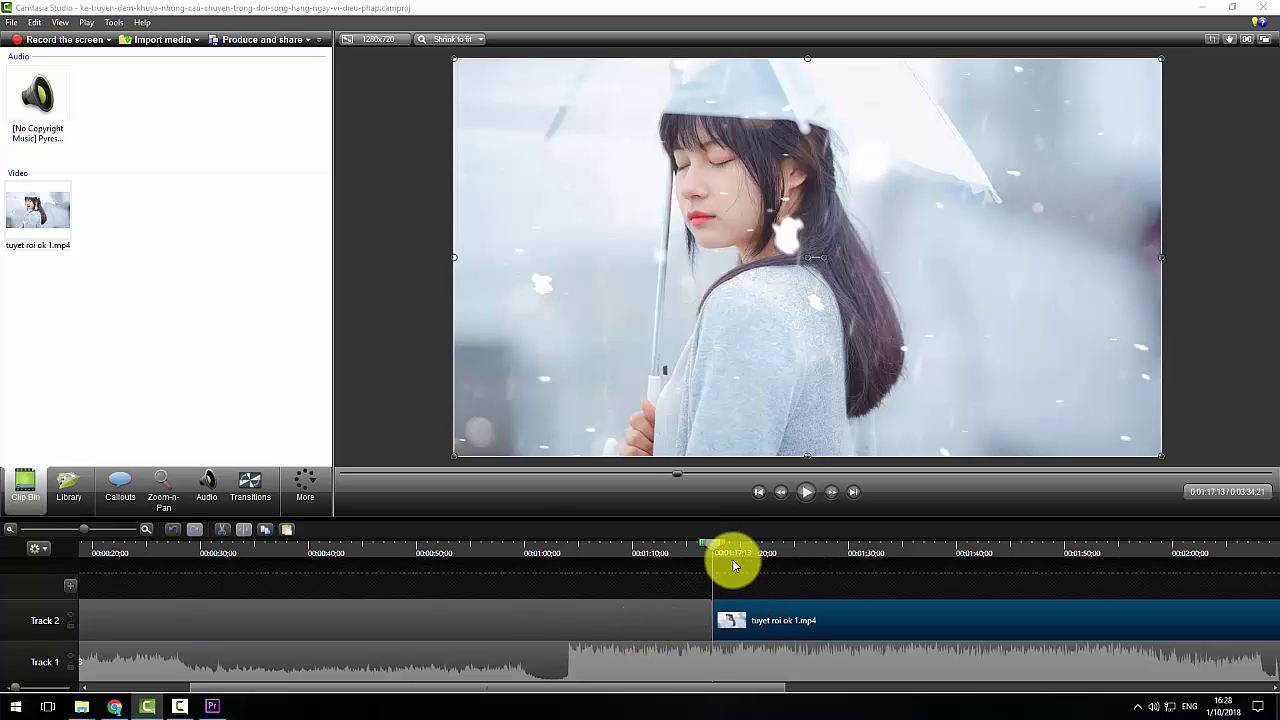
{"action": "left_click_drag", "start_coordinate": [724, 551], "coordinate": [697, 545]}
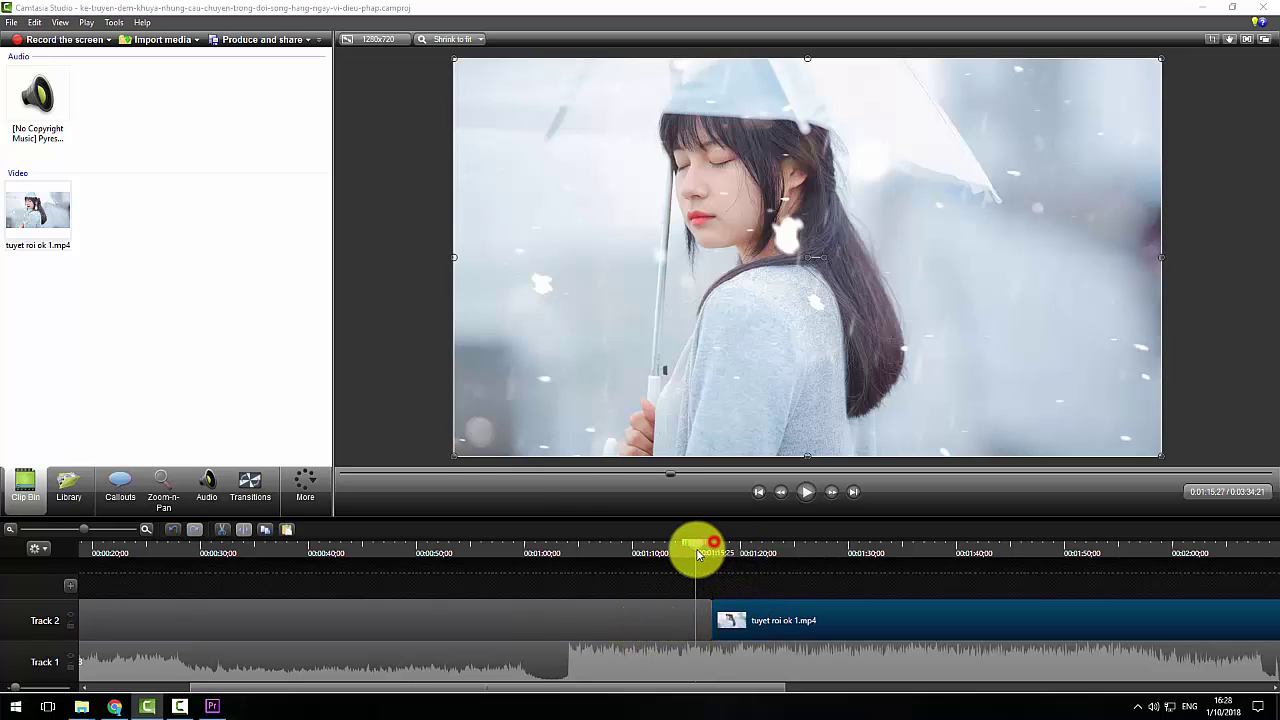
{"action": "left_click", "coordinate": [809, 495]}
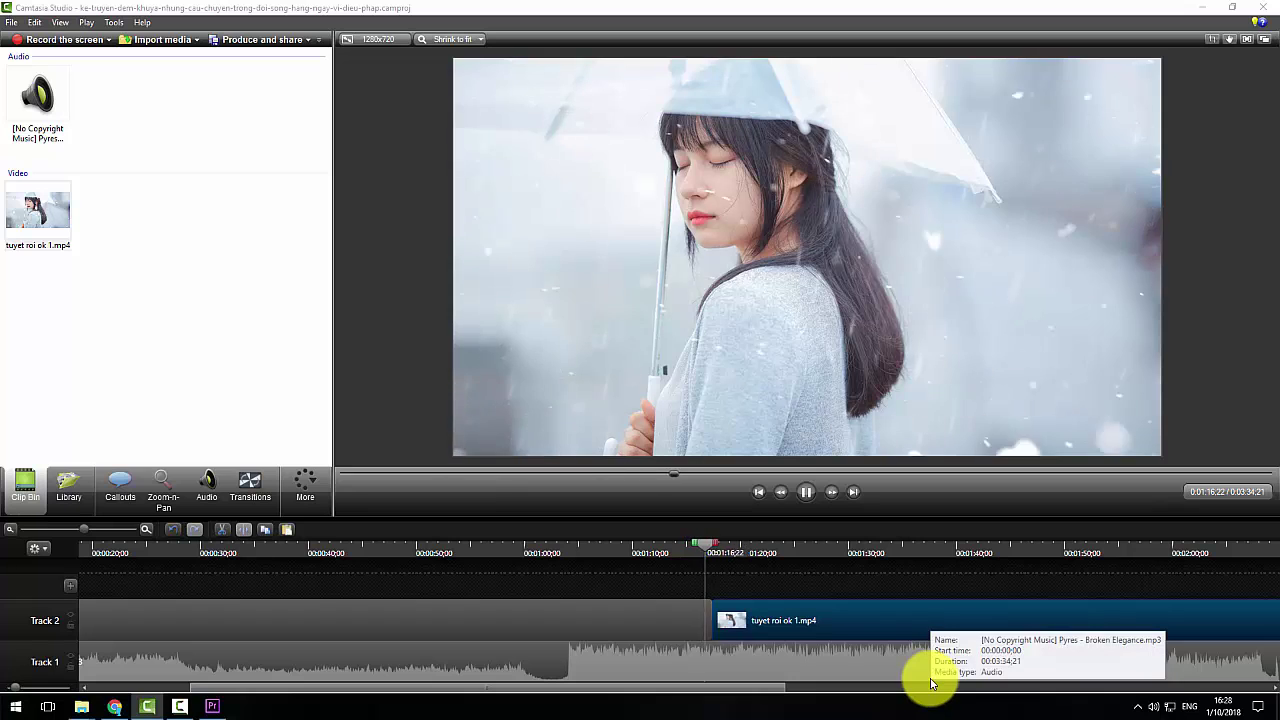
{"action": "left_click", "coordinate": [713, 551]}
{"action": "left_click_drag", "start_coordinate": [713, 551], "coordinate": [703, 557]}
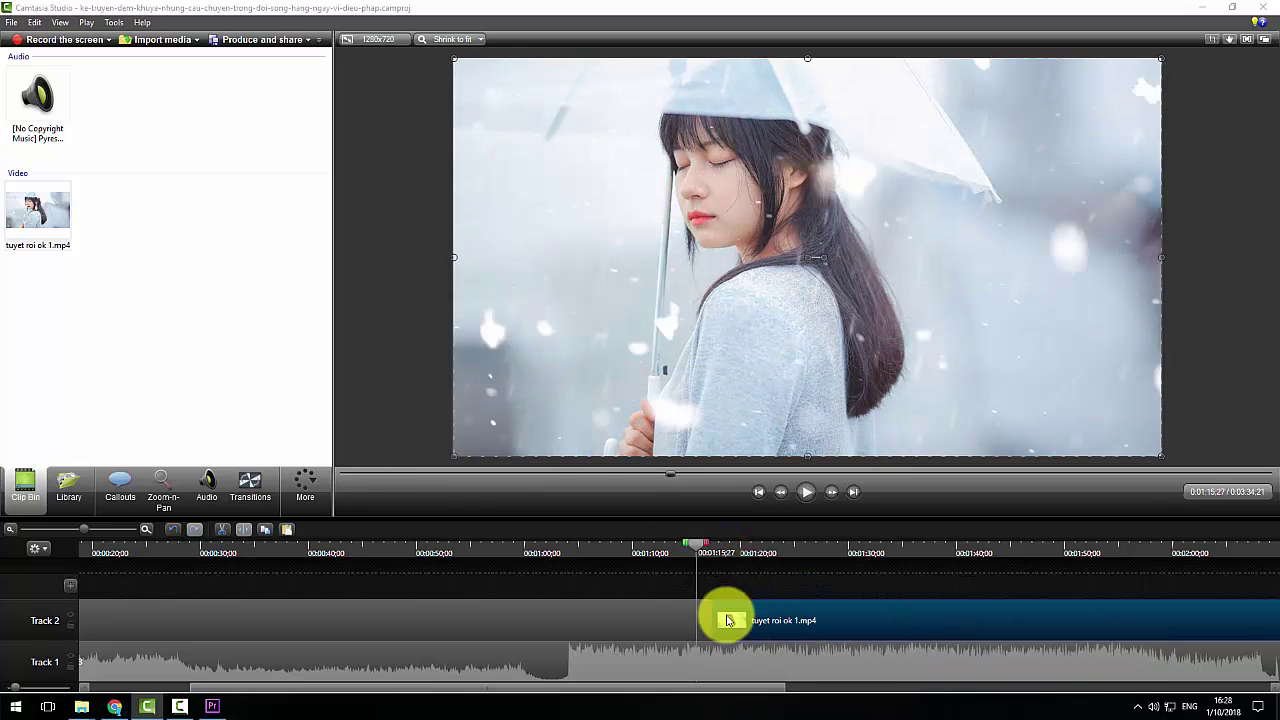
{"action": "left_click", "coordinate": [806, 491]}
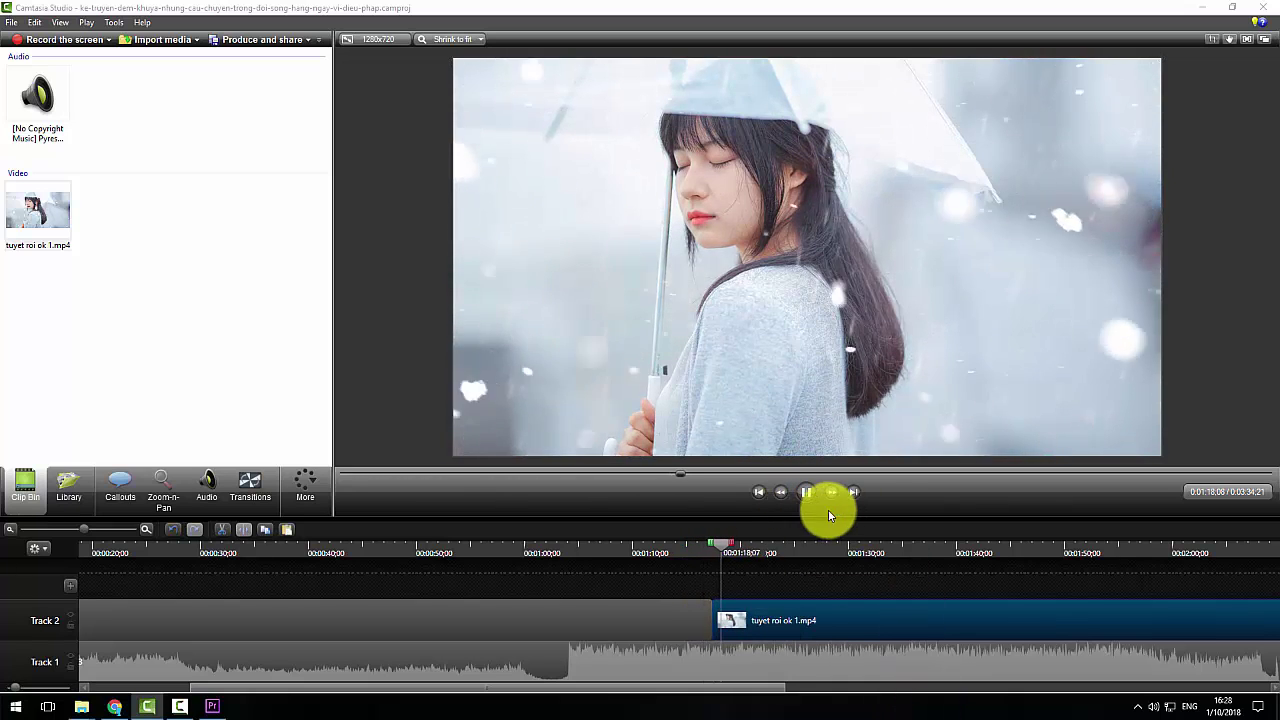
{"action": "left_click", "coordinate": [807, 493]}
Copy and paste the snow clips repeatedly along Track 2 past the end of the music
{"action": "left_click", "coordinate": [47, 530]}
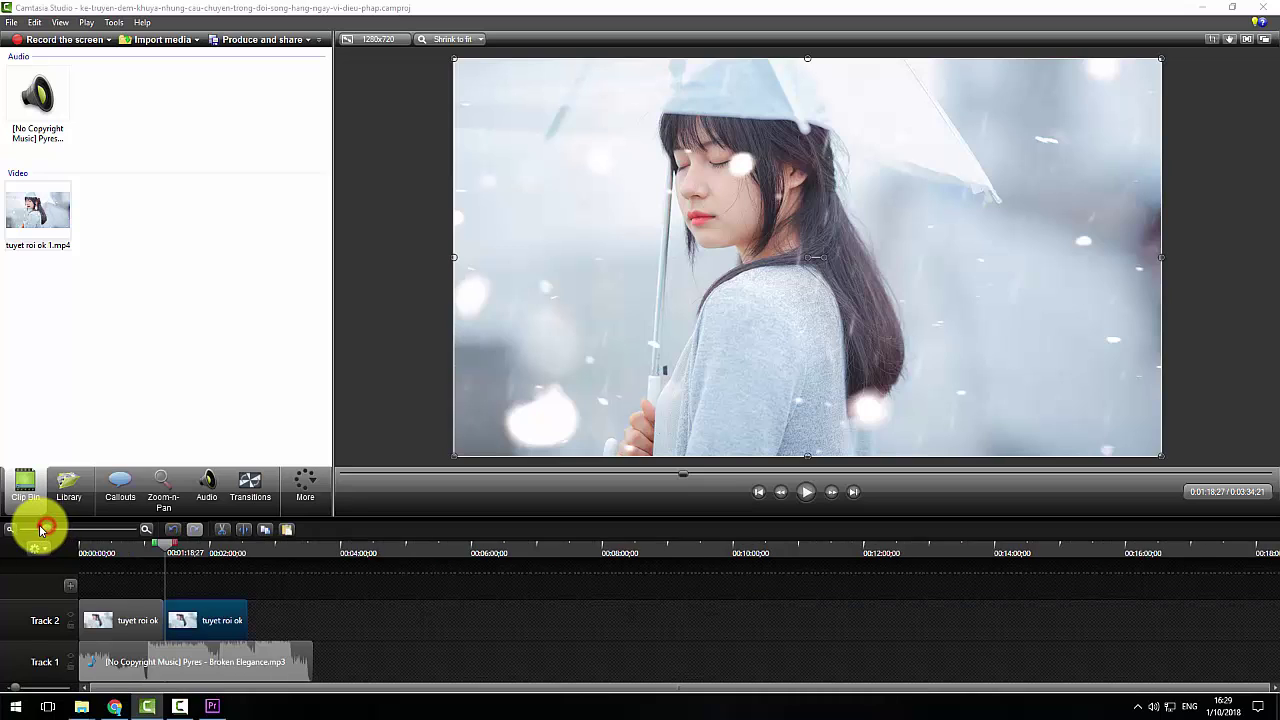
{"action": "left_click_drag", "start_coordinate": [126, 622], "coordinate": [128, 622]}
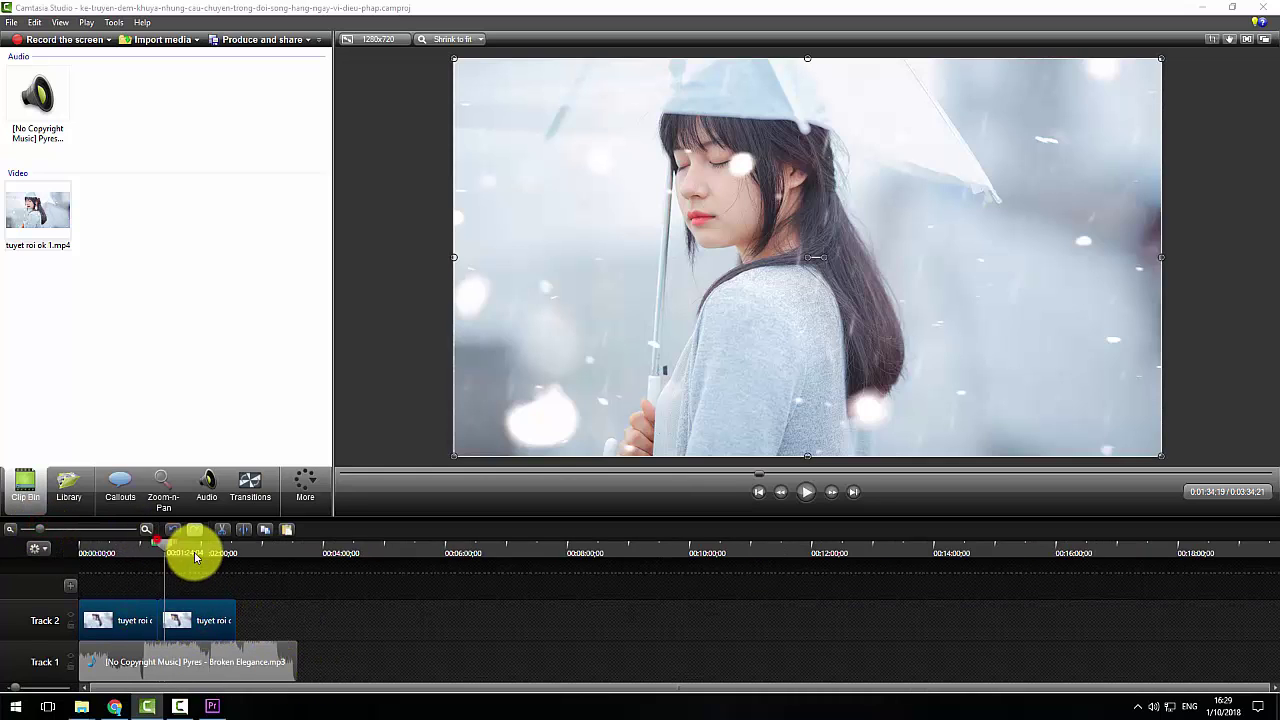
{"action": "left_click", "coordinate": [237, 561]}
{"action": "key", "text": "ctrl+v"}
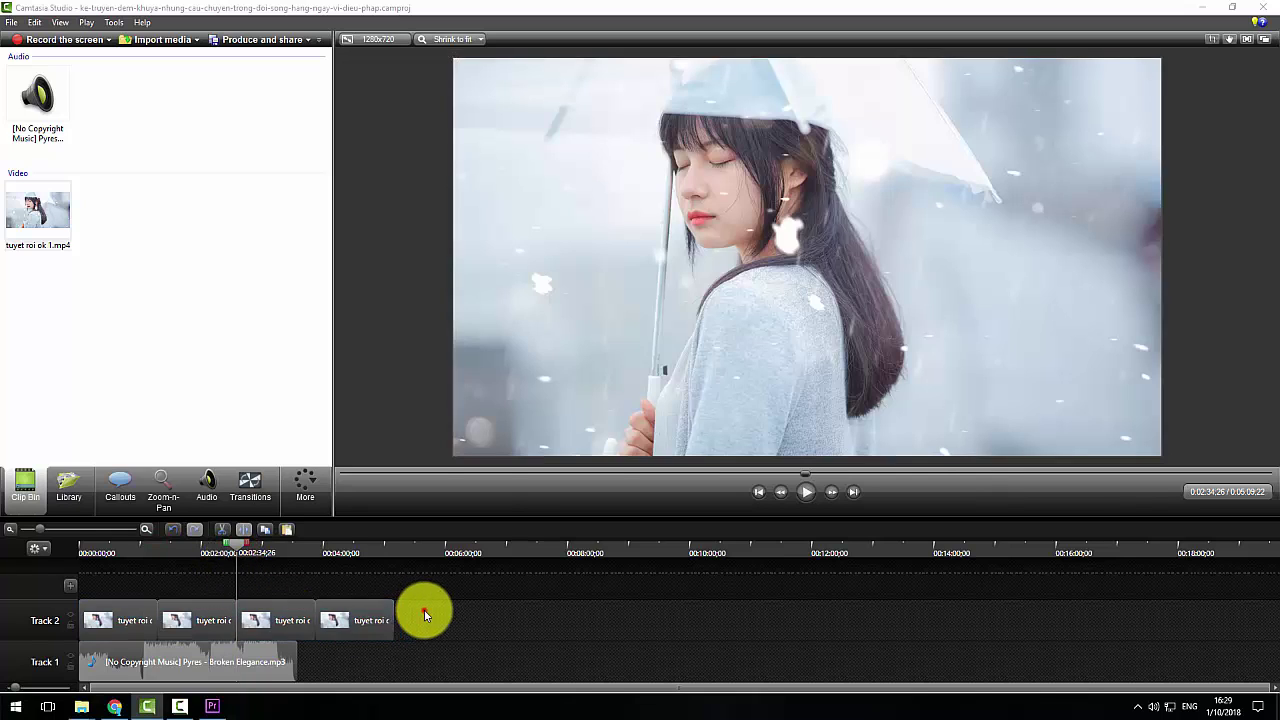
{"action": "left_click_drag", "start_coordinate": [423, 608], "coordinate": [60, 640]}
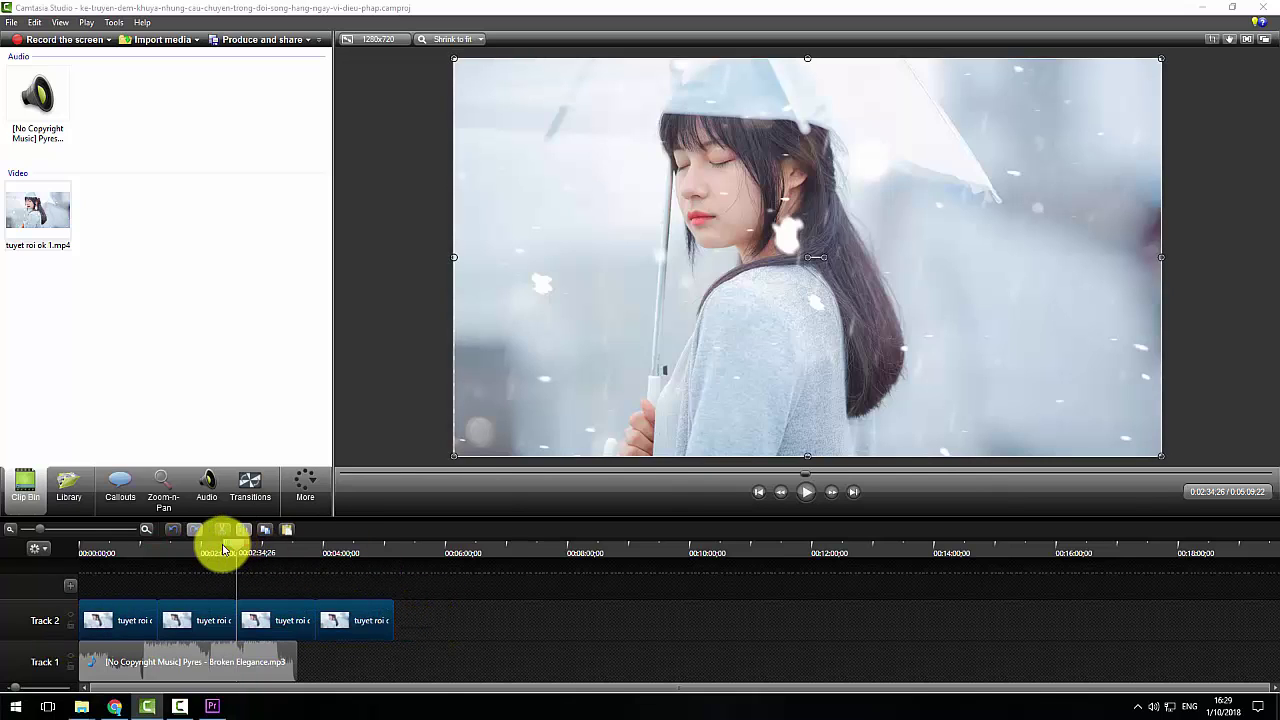
{"action": "left_click", "coordinate": [414, 557]}
{"action": "left_click", "coordinate": [397, 558]}
{"action": "key", "text": "ctrl+v"}
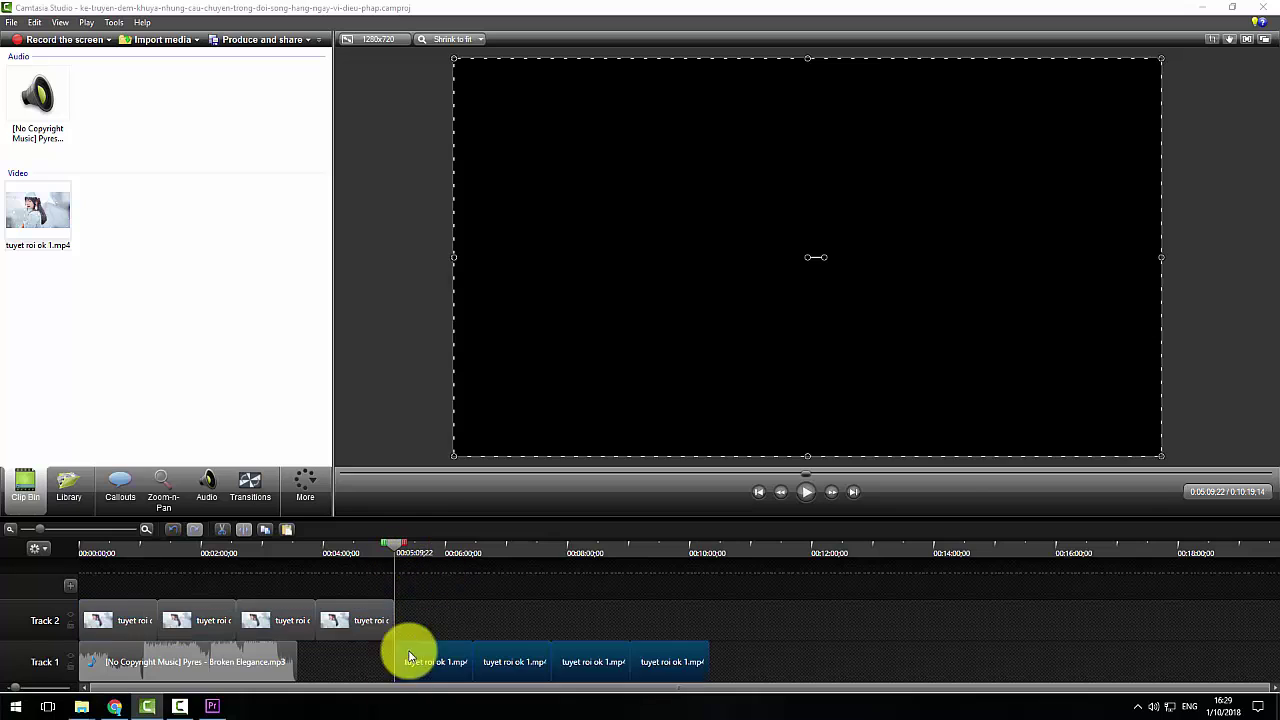
{"action": "left_click_drag", "start_coordinate": [500, 665], "coordinate": [457, 616]}
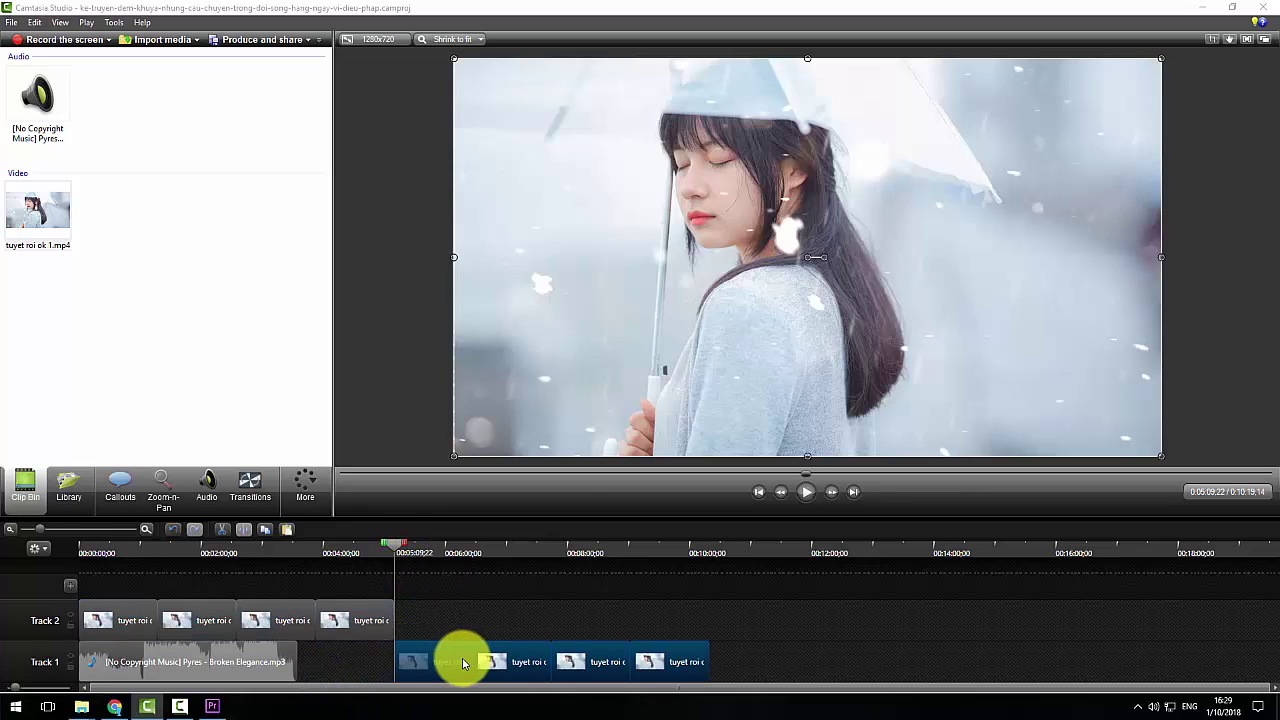
Delete the snow clips extending beyond the Broken Elegance music and return the playhead to the start
{"action": "left_click", "coordinate": [260, 666]}
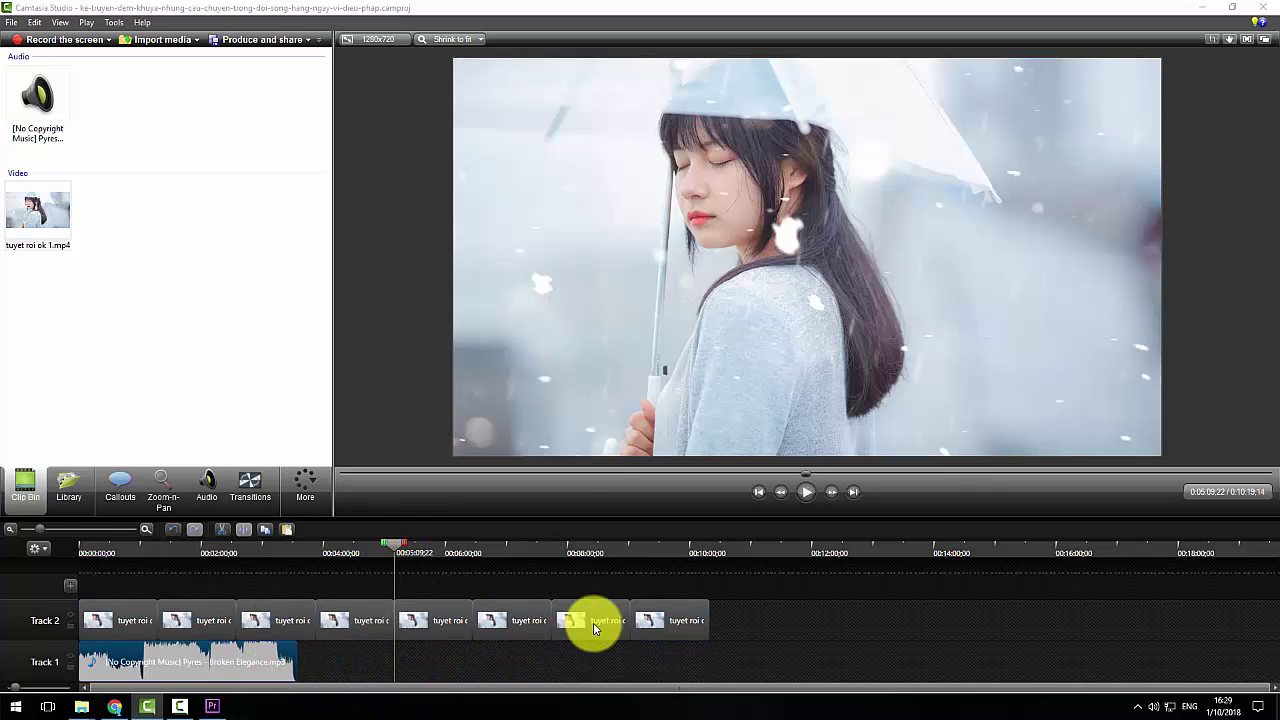
{"action": "left_click_drag", "start_coordinate": [737, 614], "coordinate": [296, 621]}
{"action": "key", "text": "Delete"}
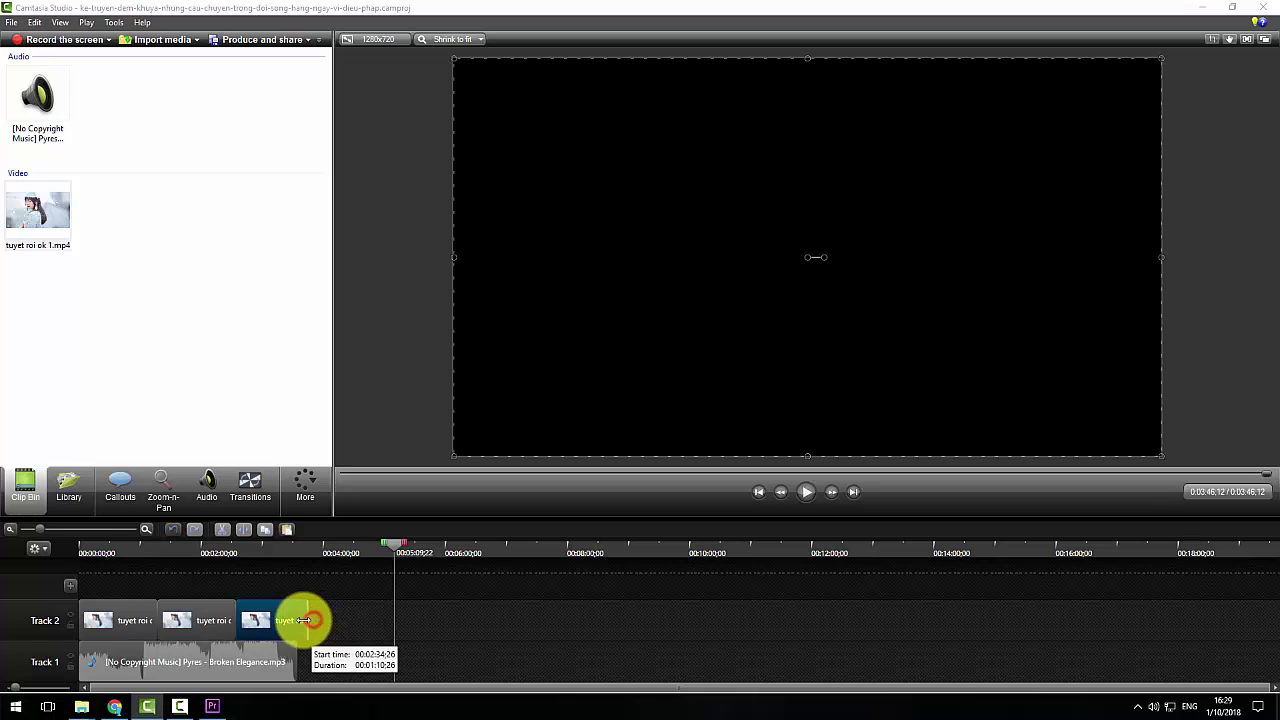
{"action": "left_click", "coordinate": [274, 661]}
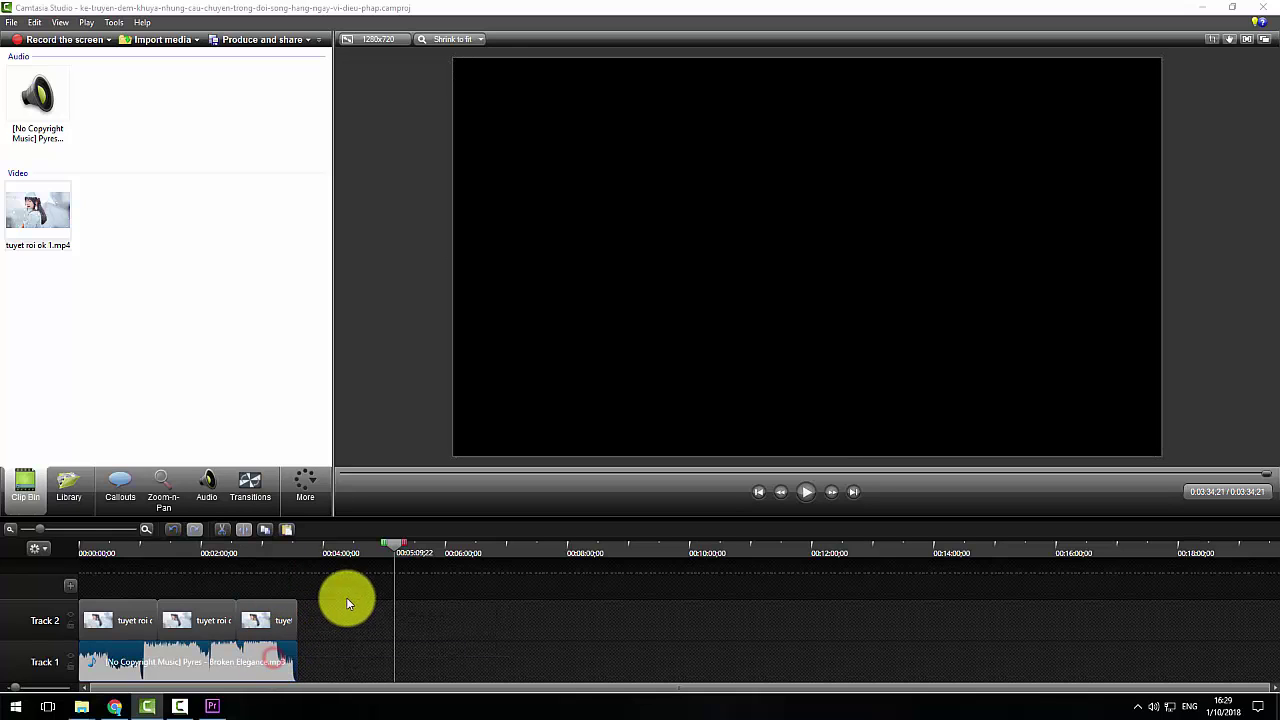
{"action": "left_click", "coordinate": [58, 560]}
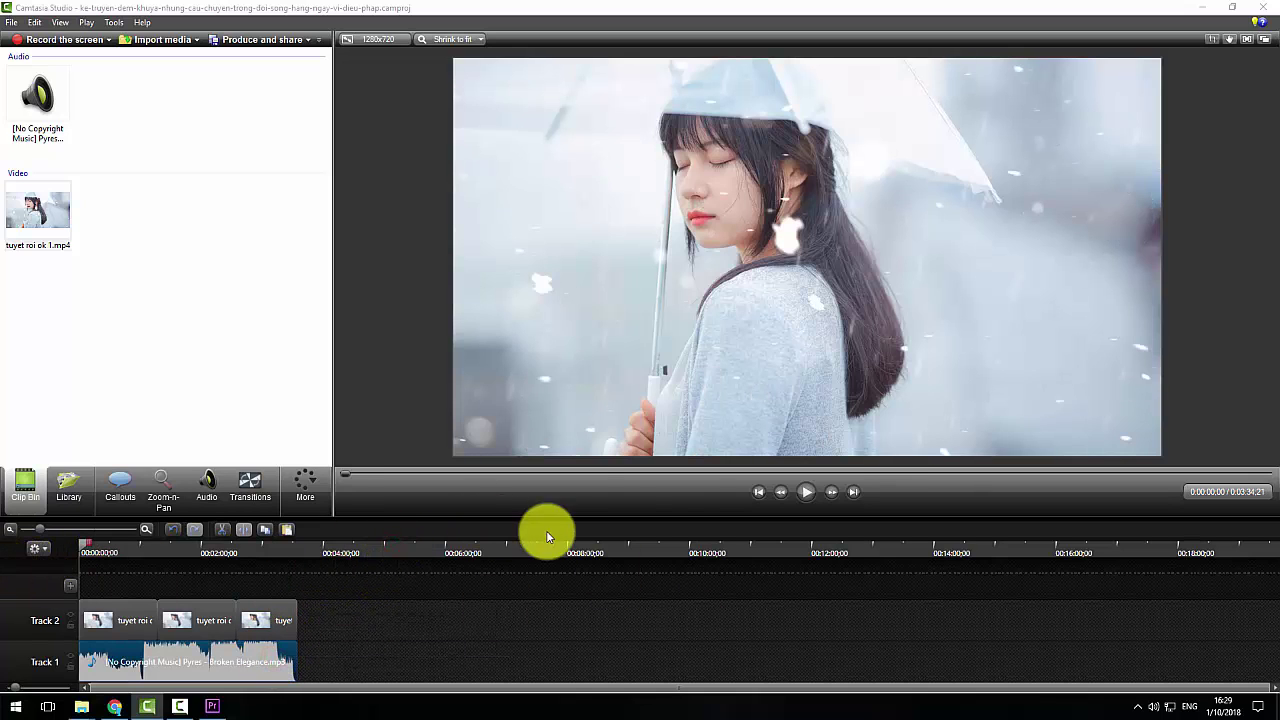
{"action": "left_click", "coordinate": [803, 493]}
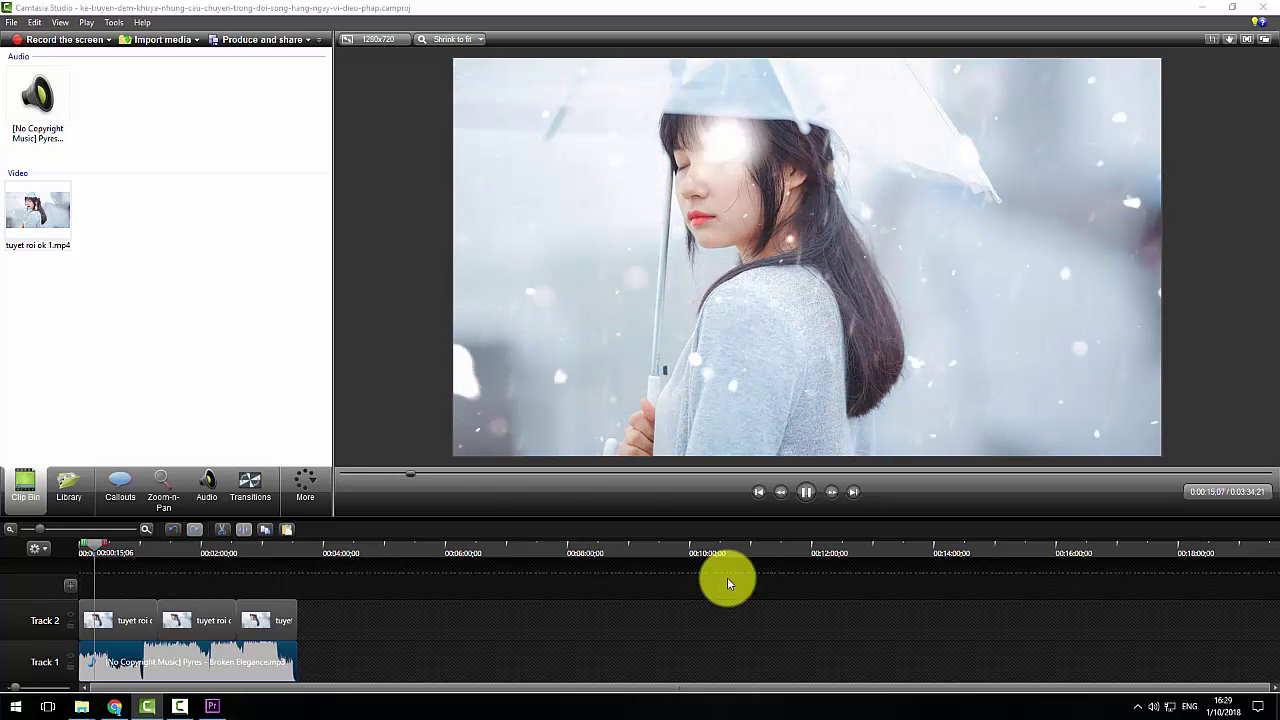
{"action": "left_click", "coordinate": [809, 492]}
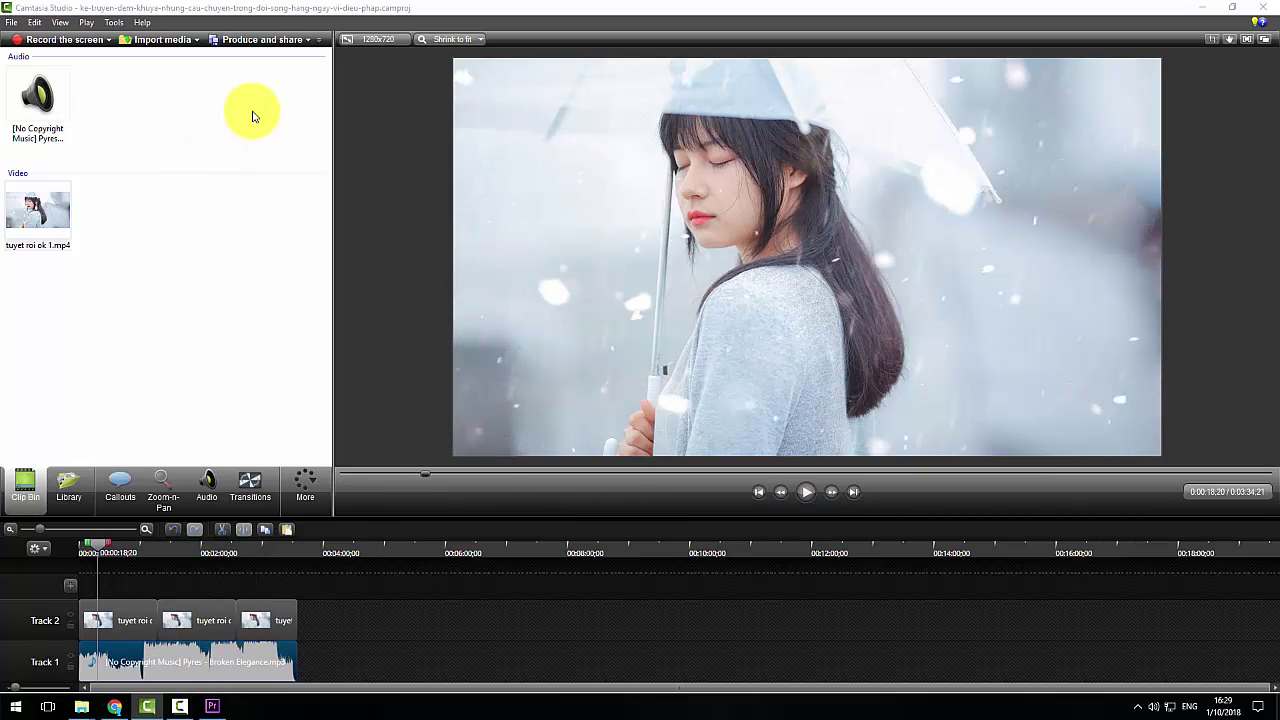
Start Produce and share with the MP4 only (up to 720p) preset
{"action": "left_click", "coordinate": [237, 44]}
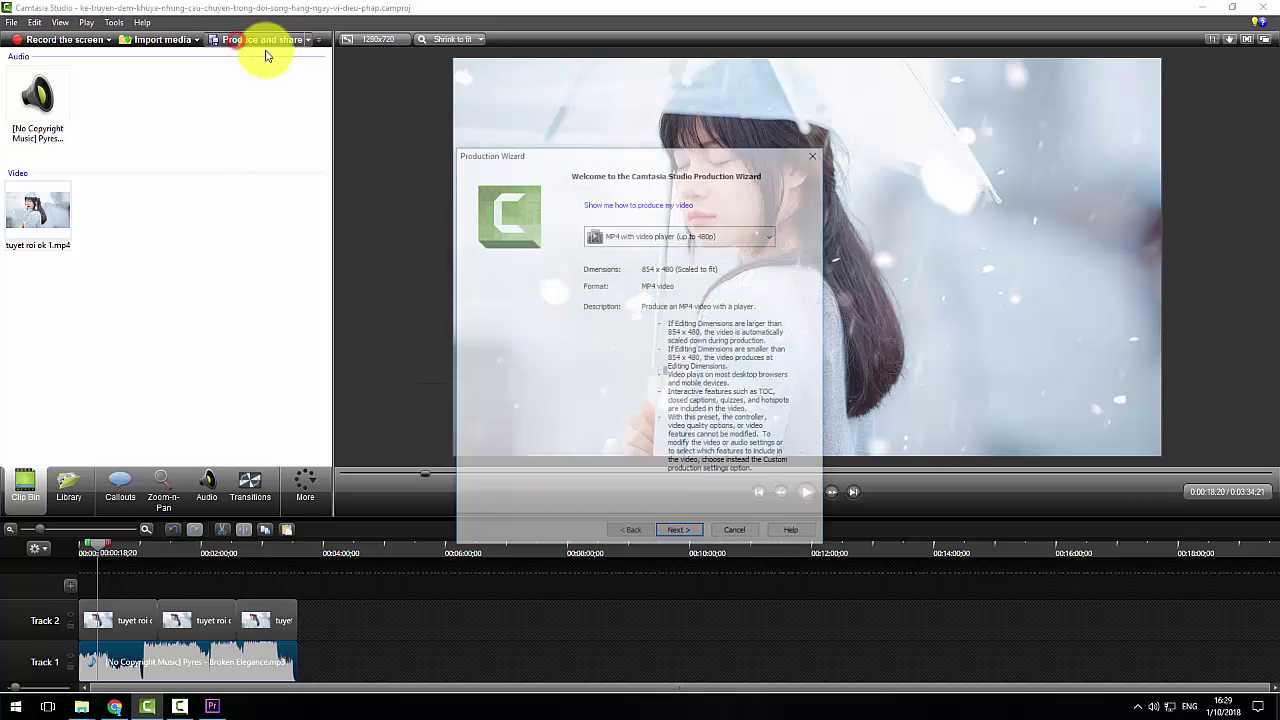
{"action": "left_click", "coordinate": [697, 238]}
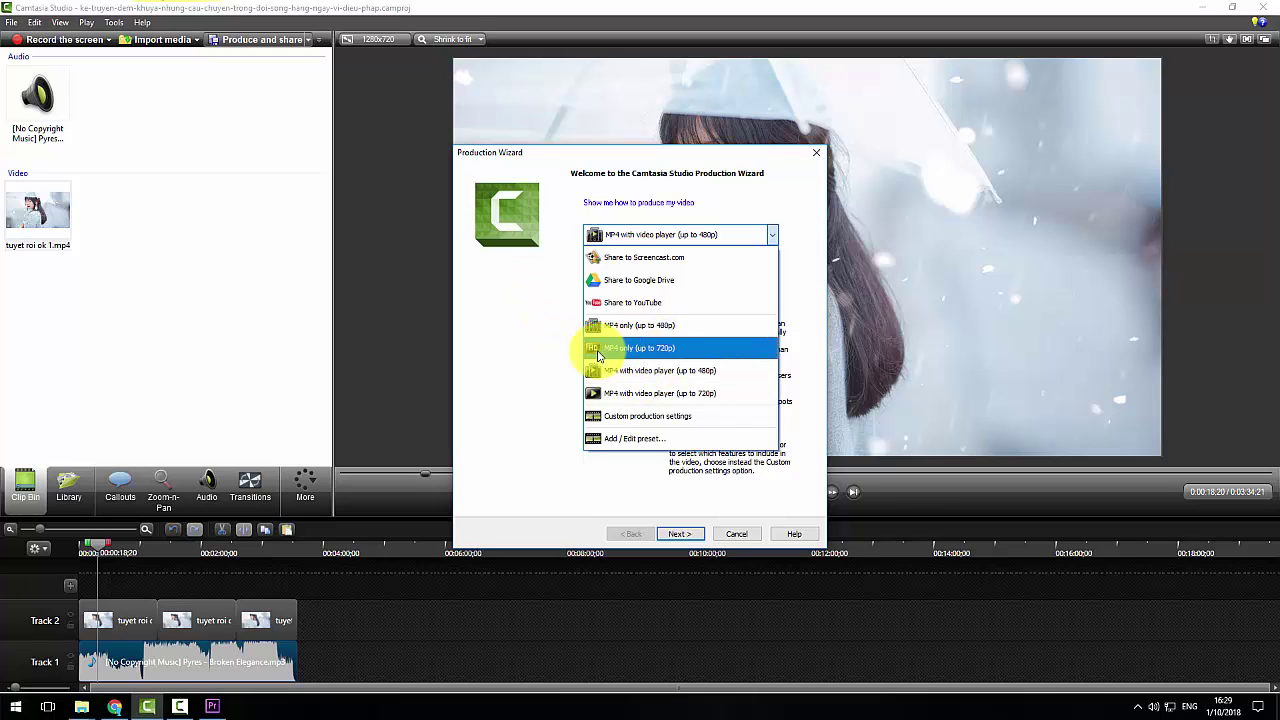
{"action": "left_click", "coordinate": [645, 349]}
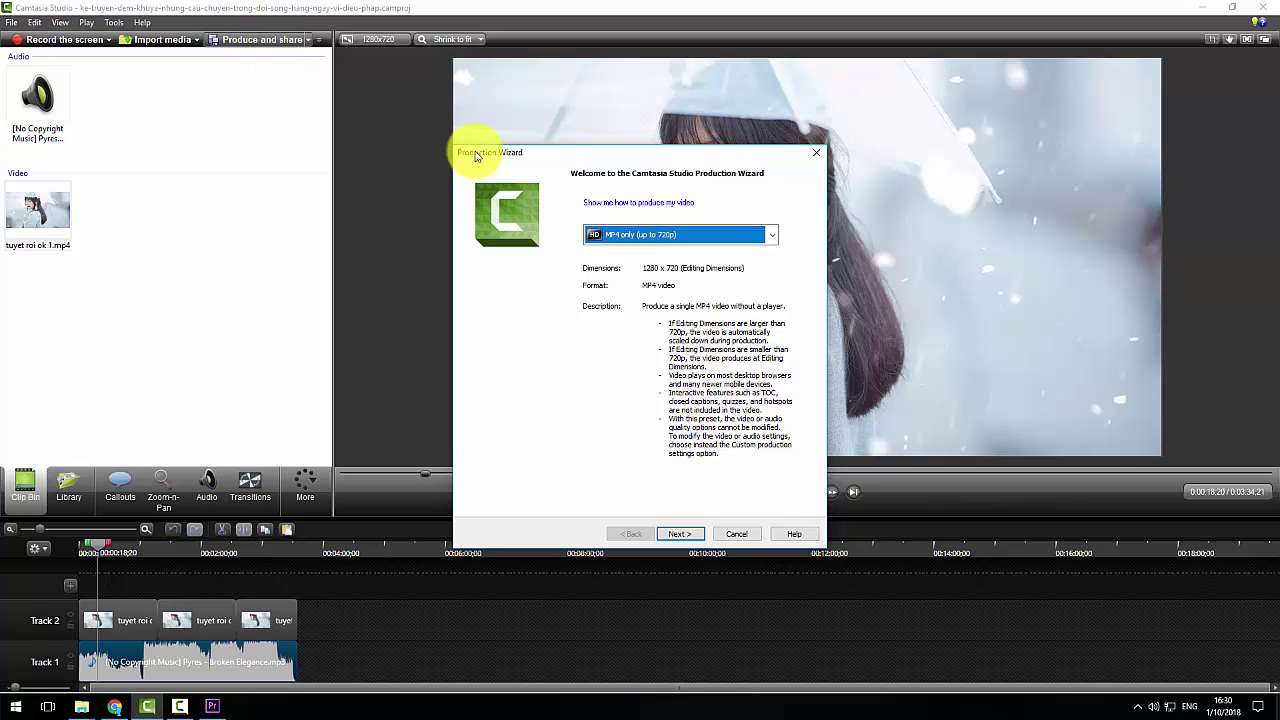
{"action": "left_click", "coordinate": [686, 535]}
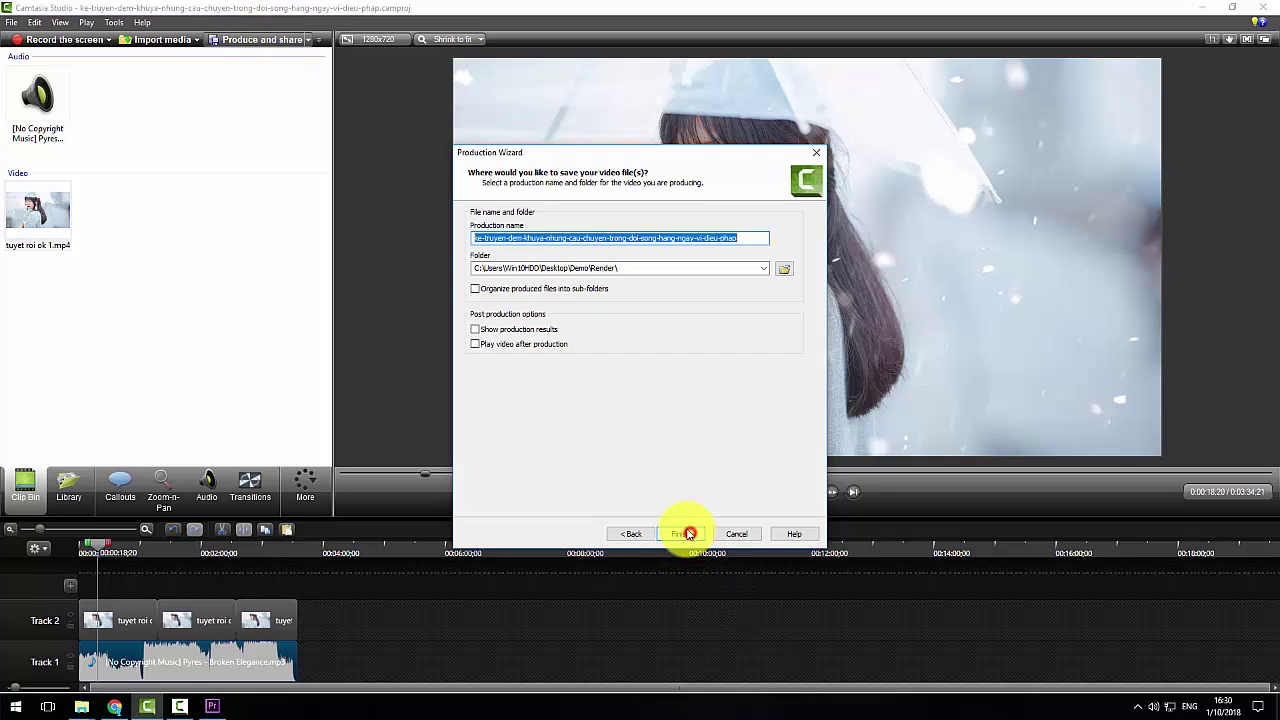
Save the production as video tuyet roi hoan thanh on the Desktop and start rendering
{"action": "left_click", "coordinate": [785, 270]}
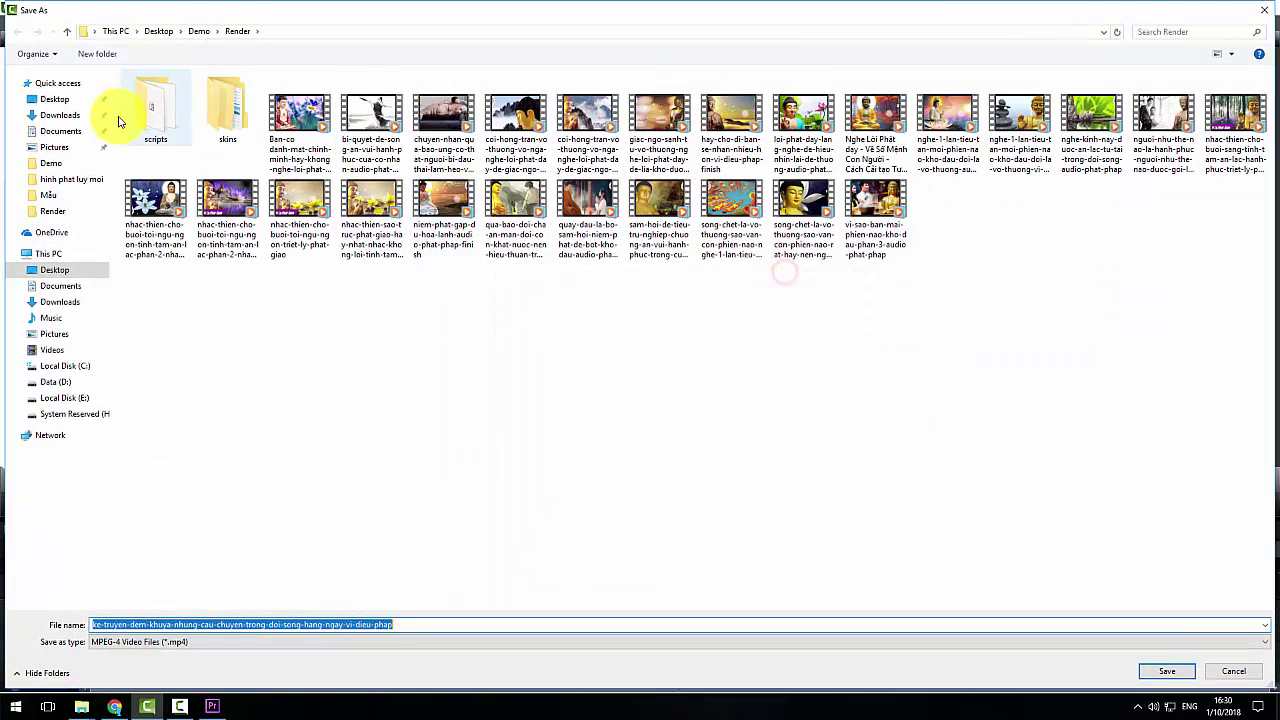
{"action": "left_click", "coordinate": [84, 104]}
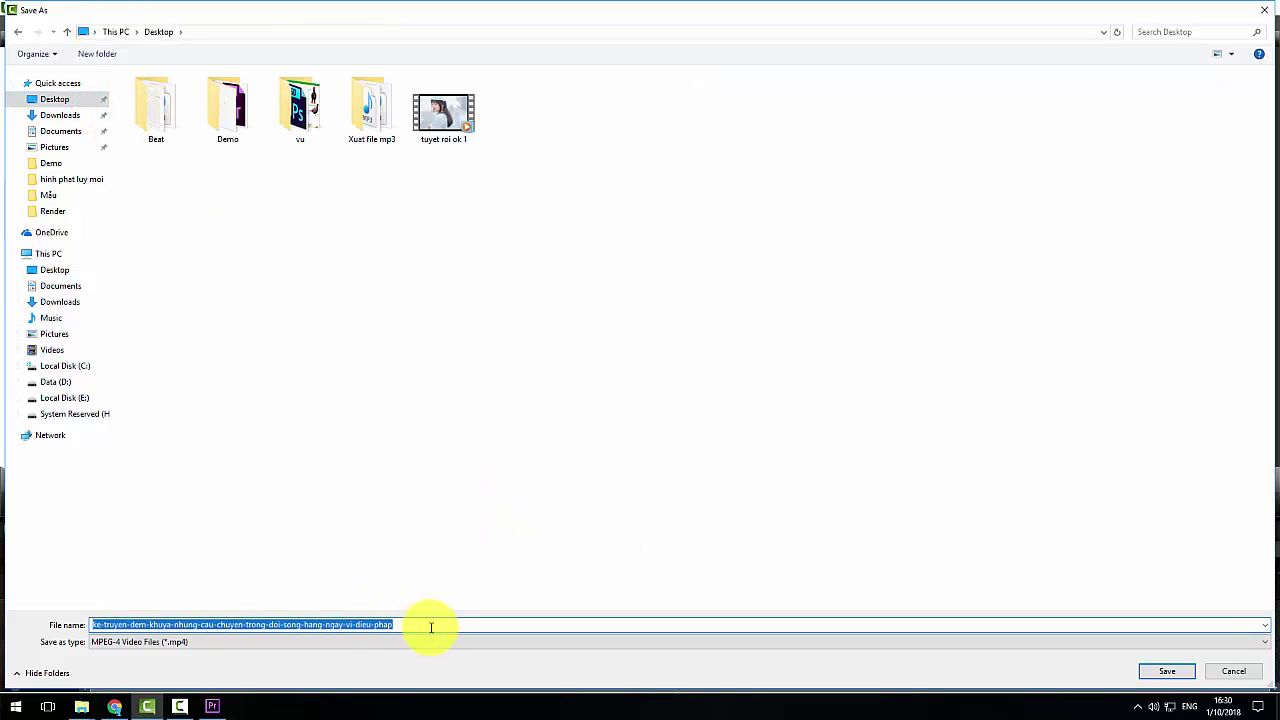
{"action": "type", "text": "hoa"}
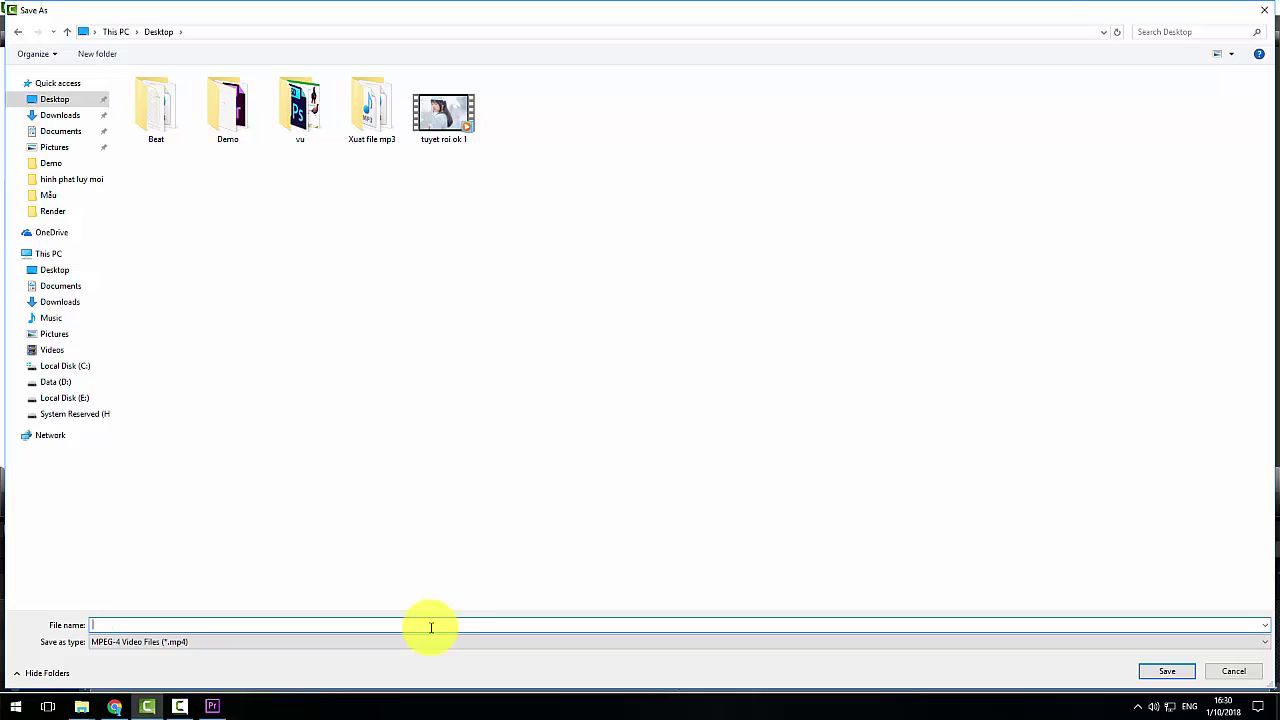
{"action": "type", "text": "video tuyet roi hoan thanh"}
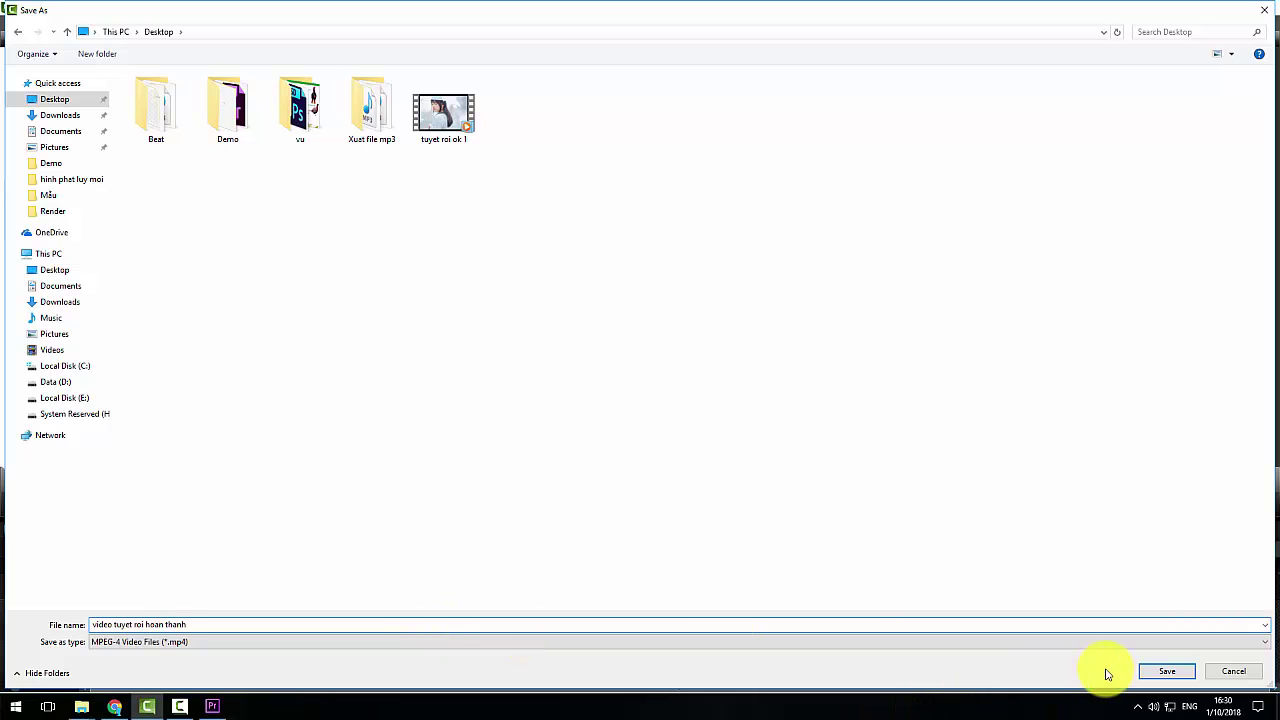
{"action": "left_click", "coordinate": [1197, 673]}
{"action": "left_click", "coordinate": [683, 534]}
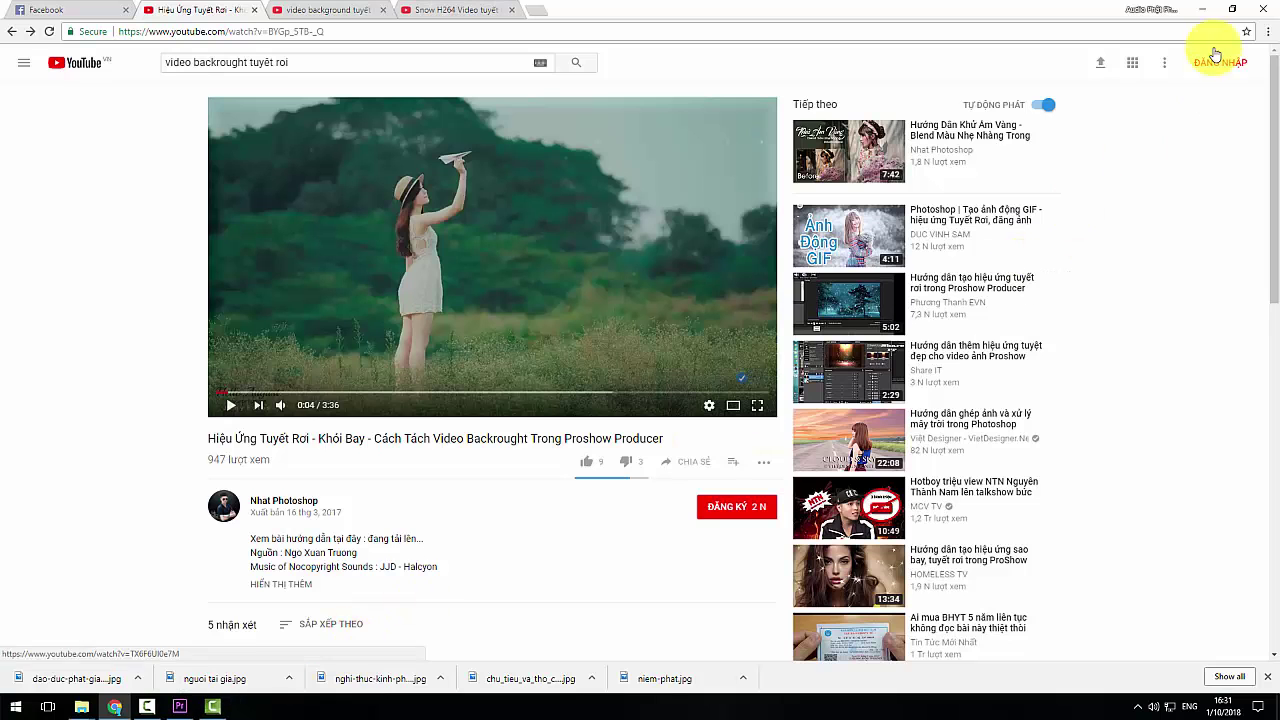
Bring the YouTube page back in Chrome and open the NP Photoshop channel
{"action": "left_click", "coordinate": [1207, 12]}
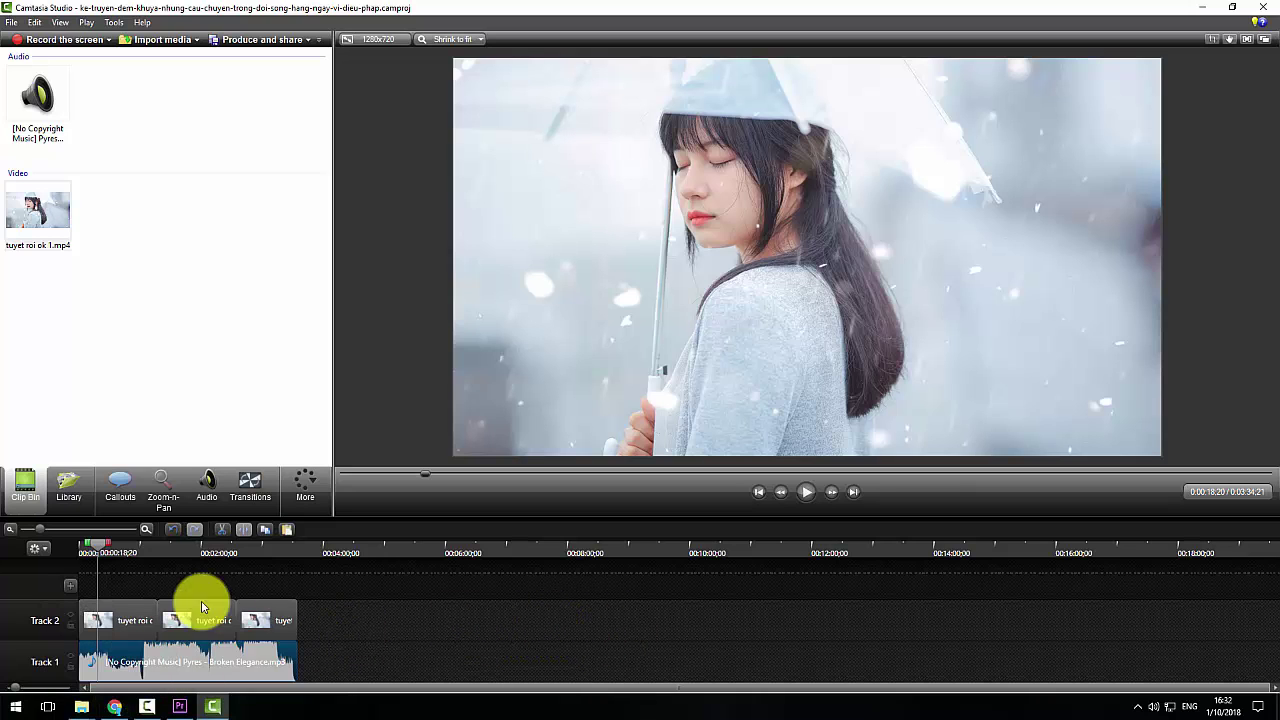
{"action": "left_click", "coordinate": [116, 707]}
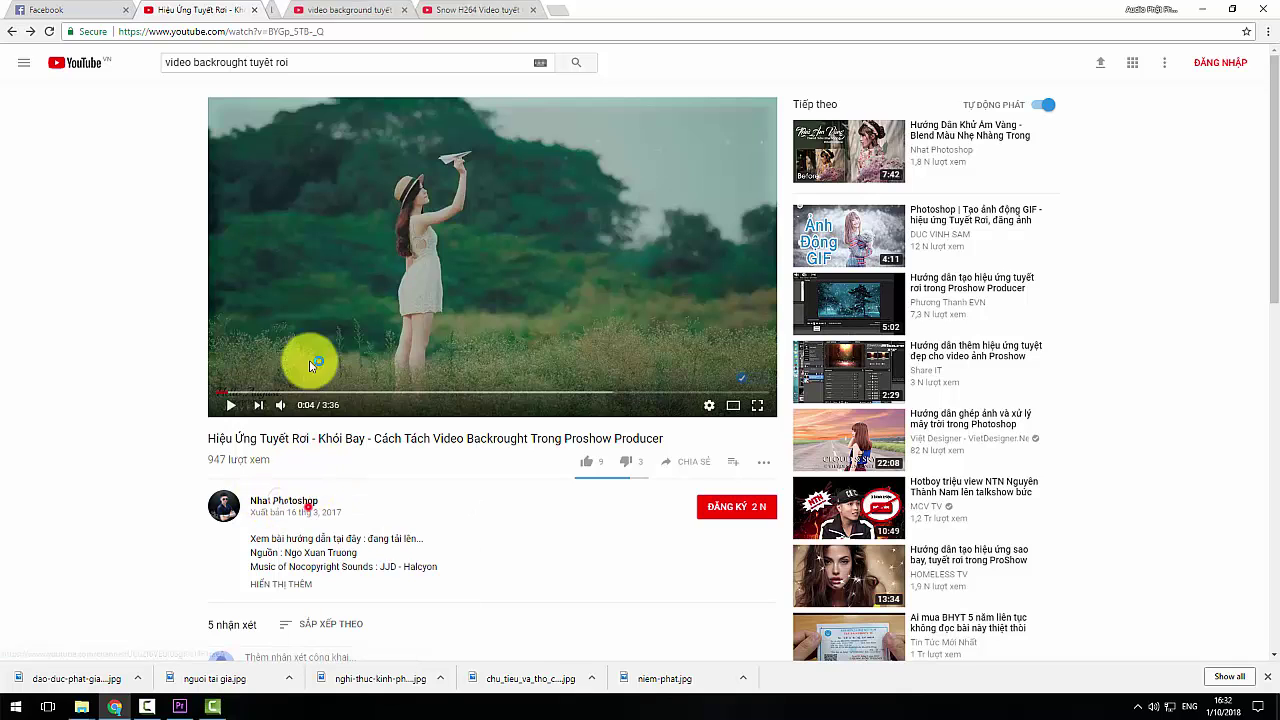
{"action": "left_click", "coordinate": [352, 5]}
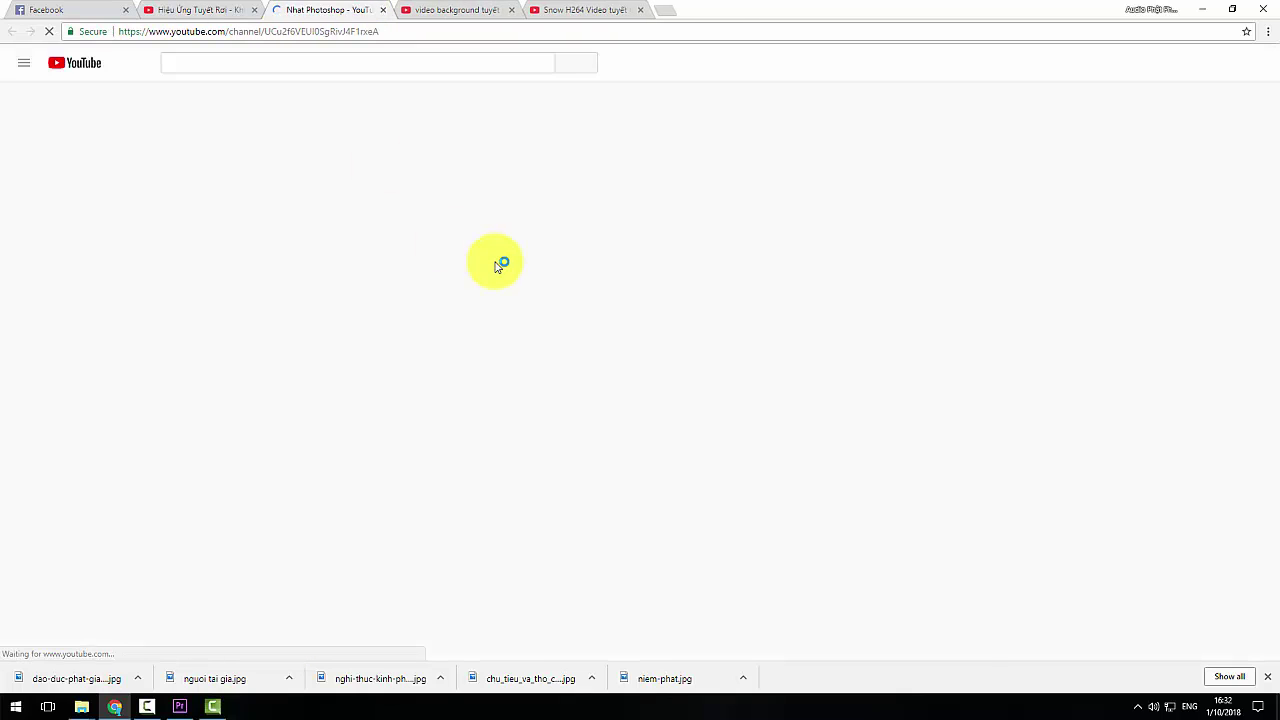
Show the channel's Videos tab and scroll through its uploaded tutorials
{"action": "left_click", "coordinate": [411, 340]}
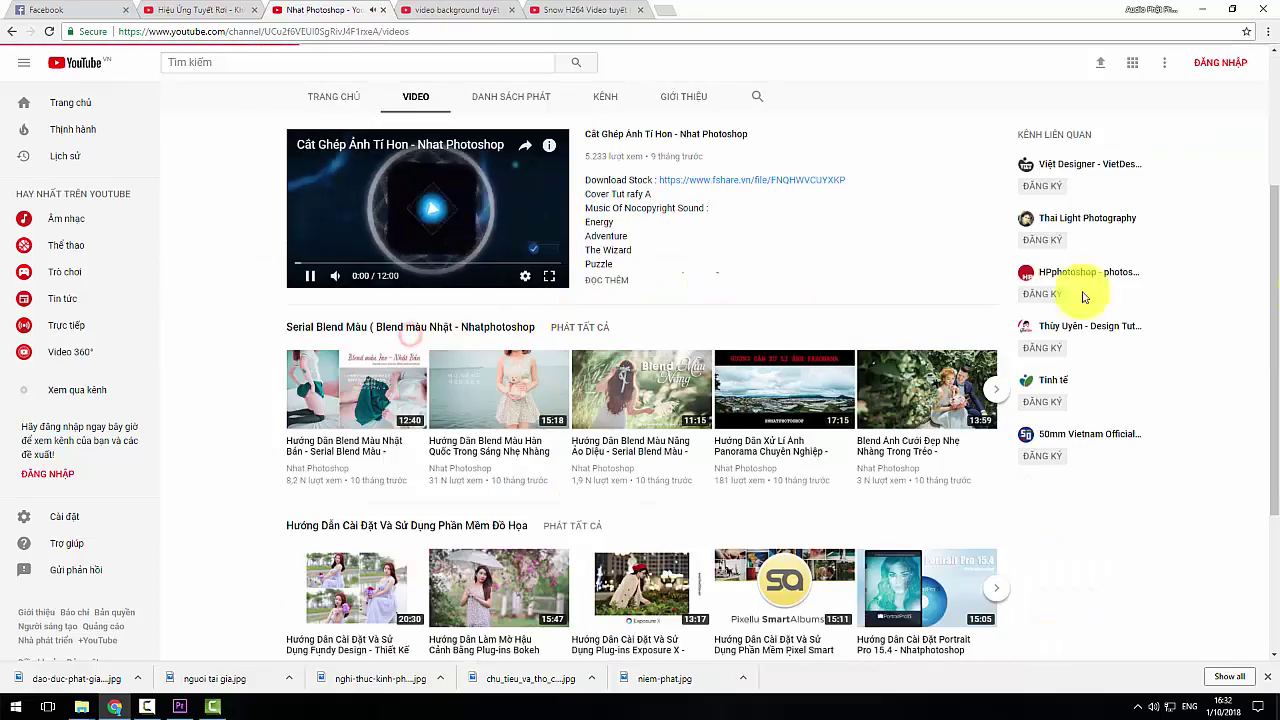
{"action": "left_click_drag", "start_coordinate": [1278, 292], "coordinate": [1278, 117]}
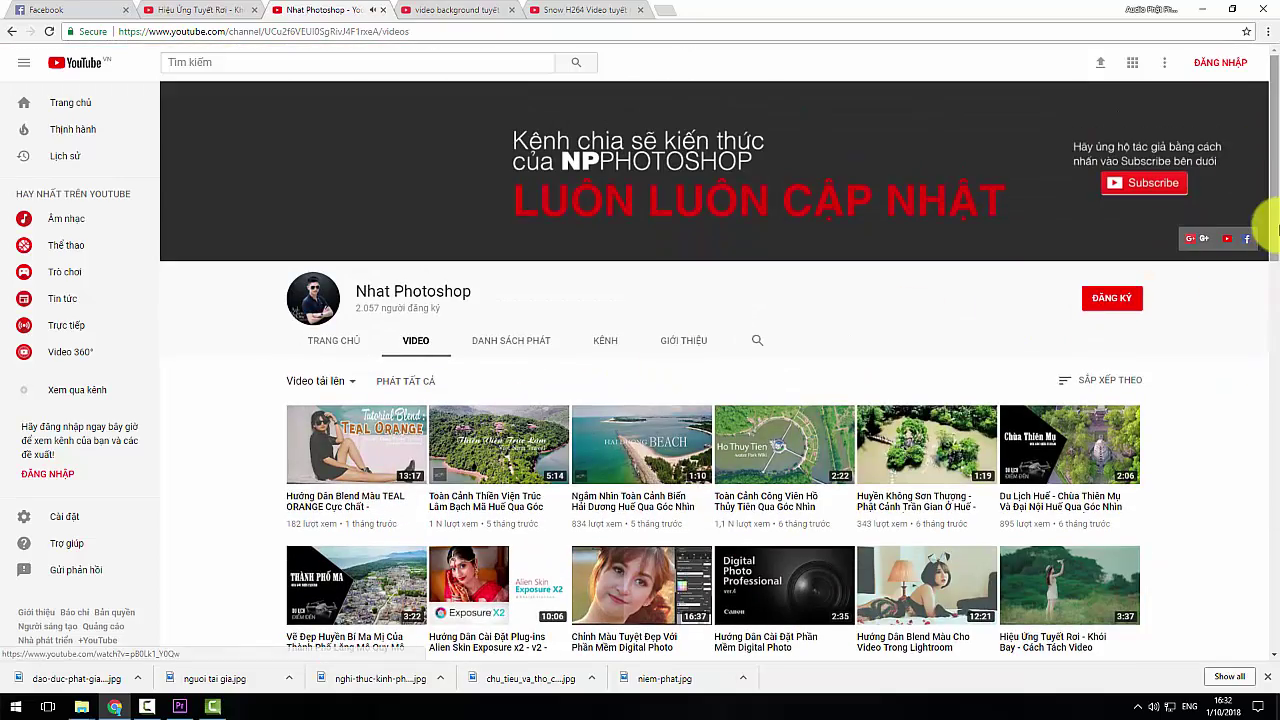
{"action": "left_click_drag", "start_coordinate": [1272, 174], "coordinate": [1274, 515]}
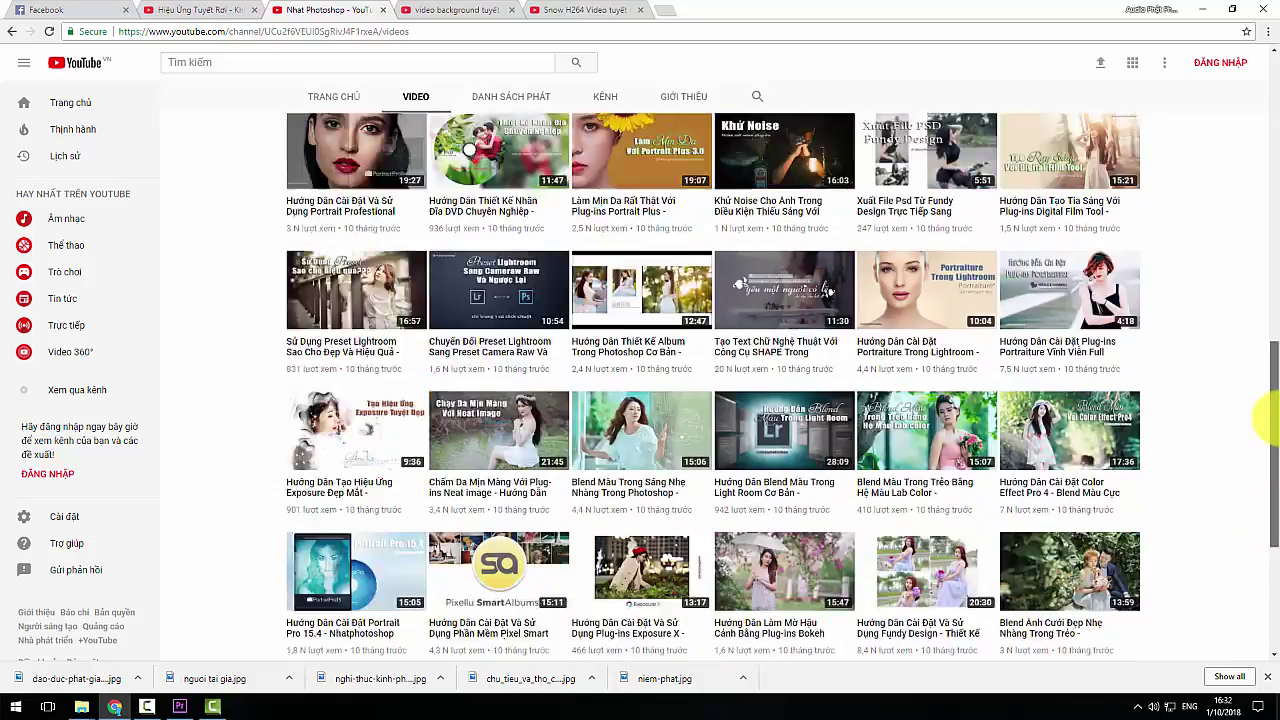
{"action": "left_click_drag", "start_coordinate": [1274, 515], "coordinate": [1272, 124]}
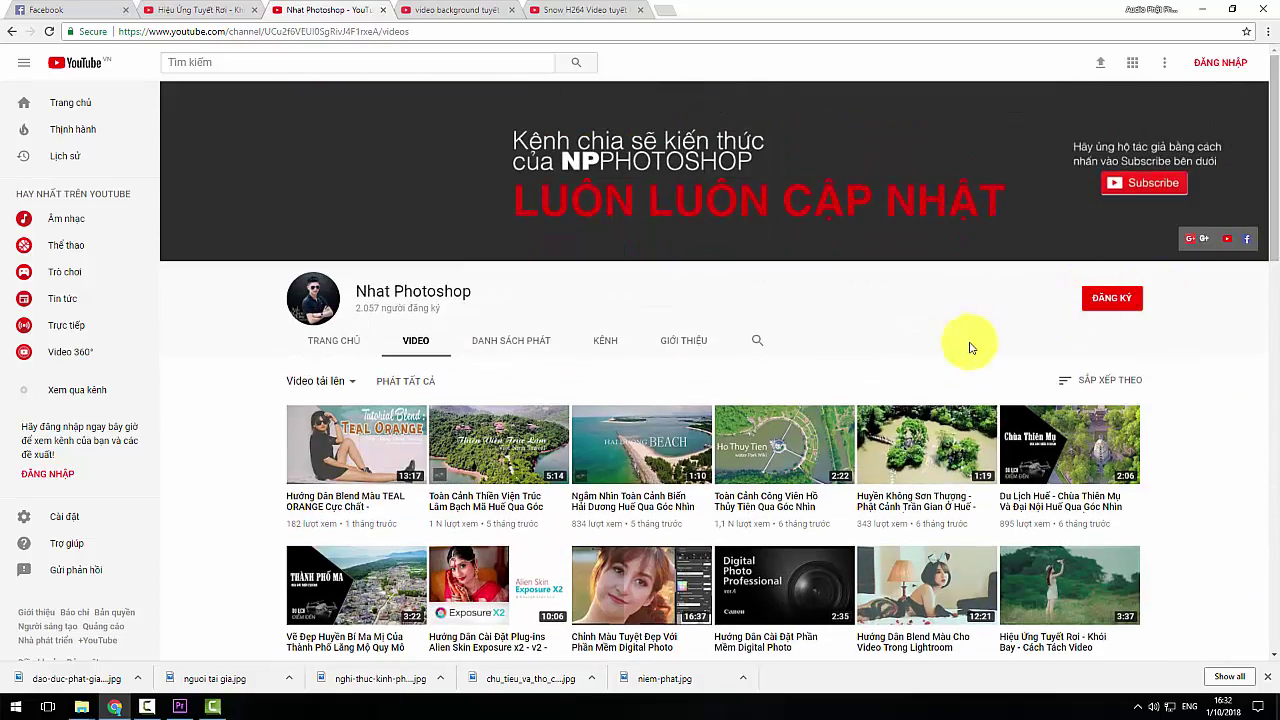
{"action": "mouse_move", "coordinate": [1272, 174]}
{"action": "left_mouse_down"}
{"action": "mouse_move", "coordinate": [1266, 286]}
{"action": "mouse_move", "coordinate": [1276, 243]}
{"action": "left_mouse_up"}
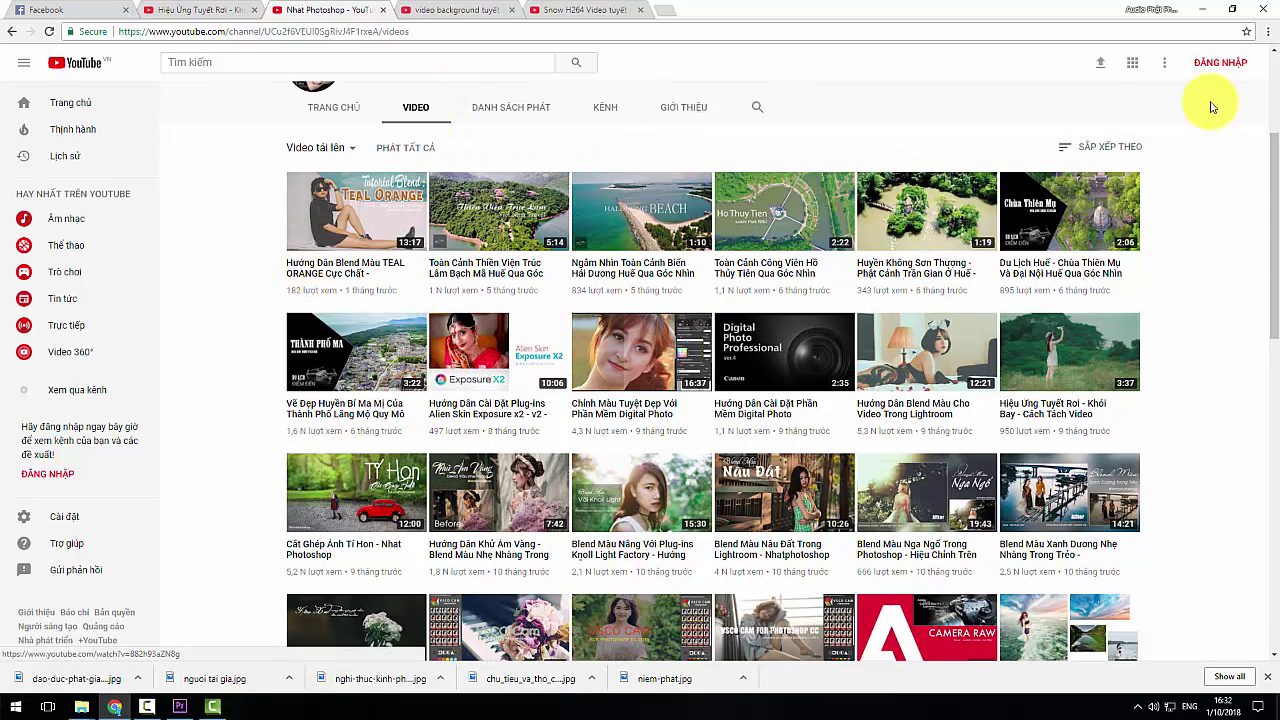
{"action": "left_click_drag", "start_coordinate": [1277, 215], "coordinate": [1272, 120]}
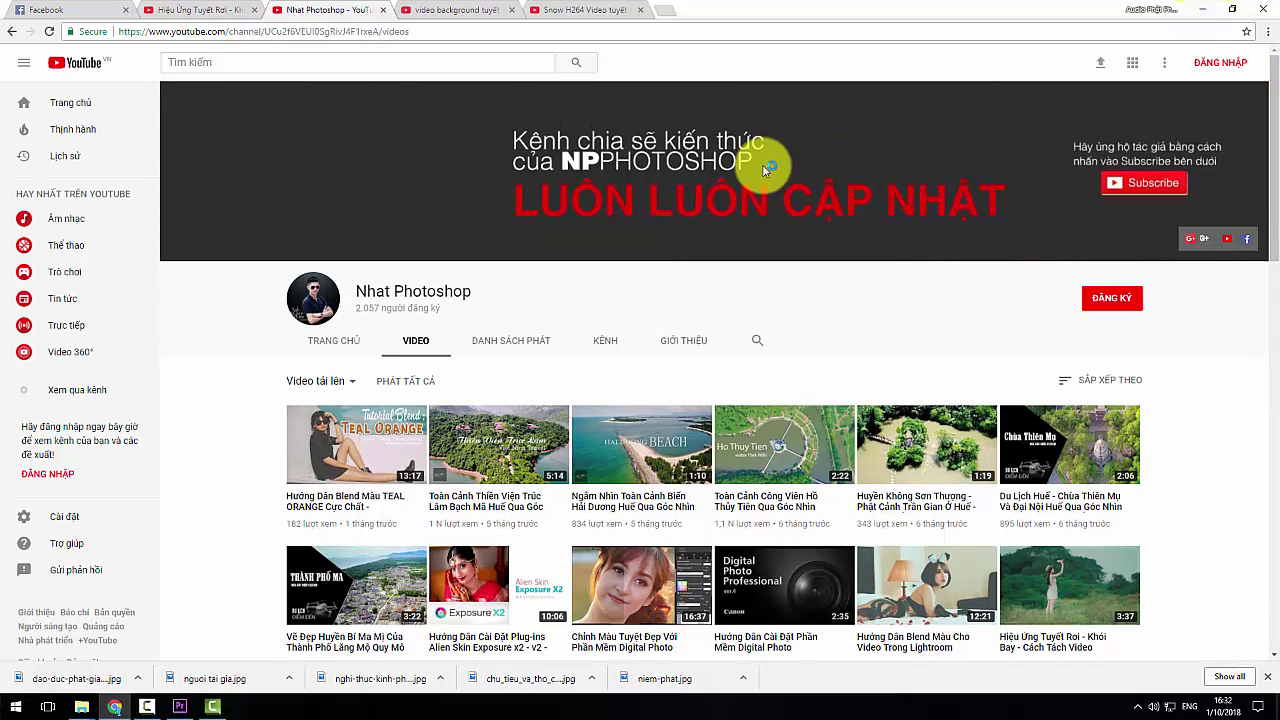